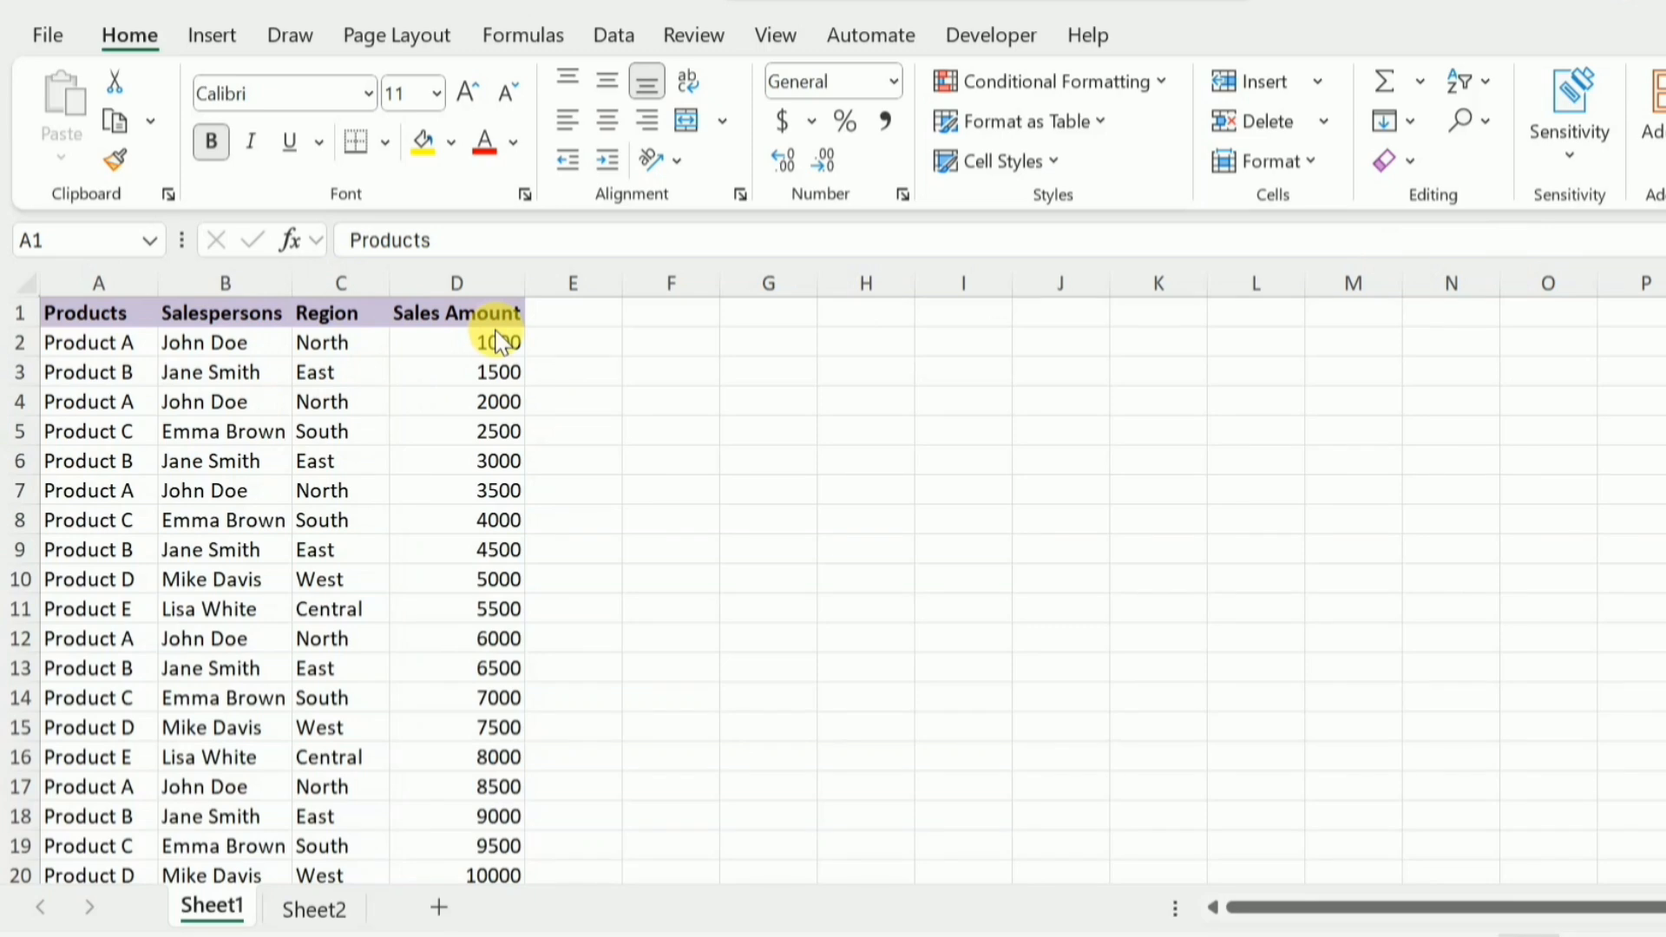
Start a GROUPBY formula in cell F2 with A2:A51 as the row fields and D2:D51 as the values
{"action": "left_click", "coordinate": [694, 341]}
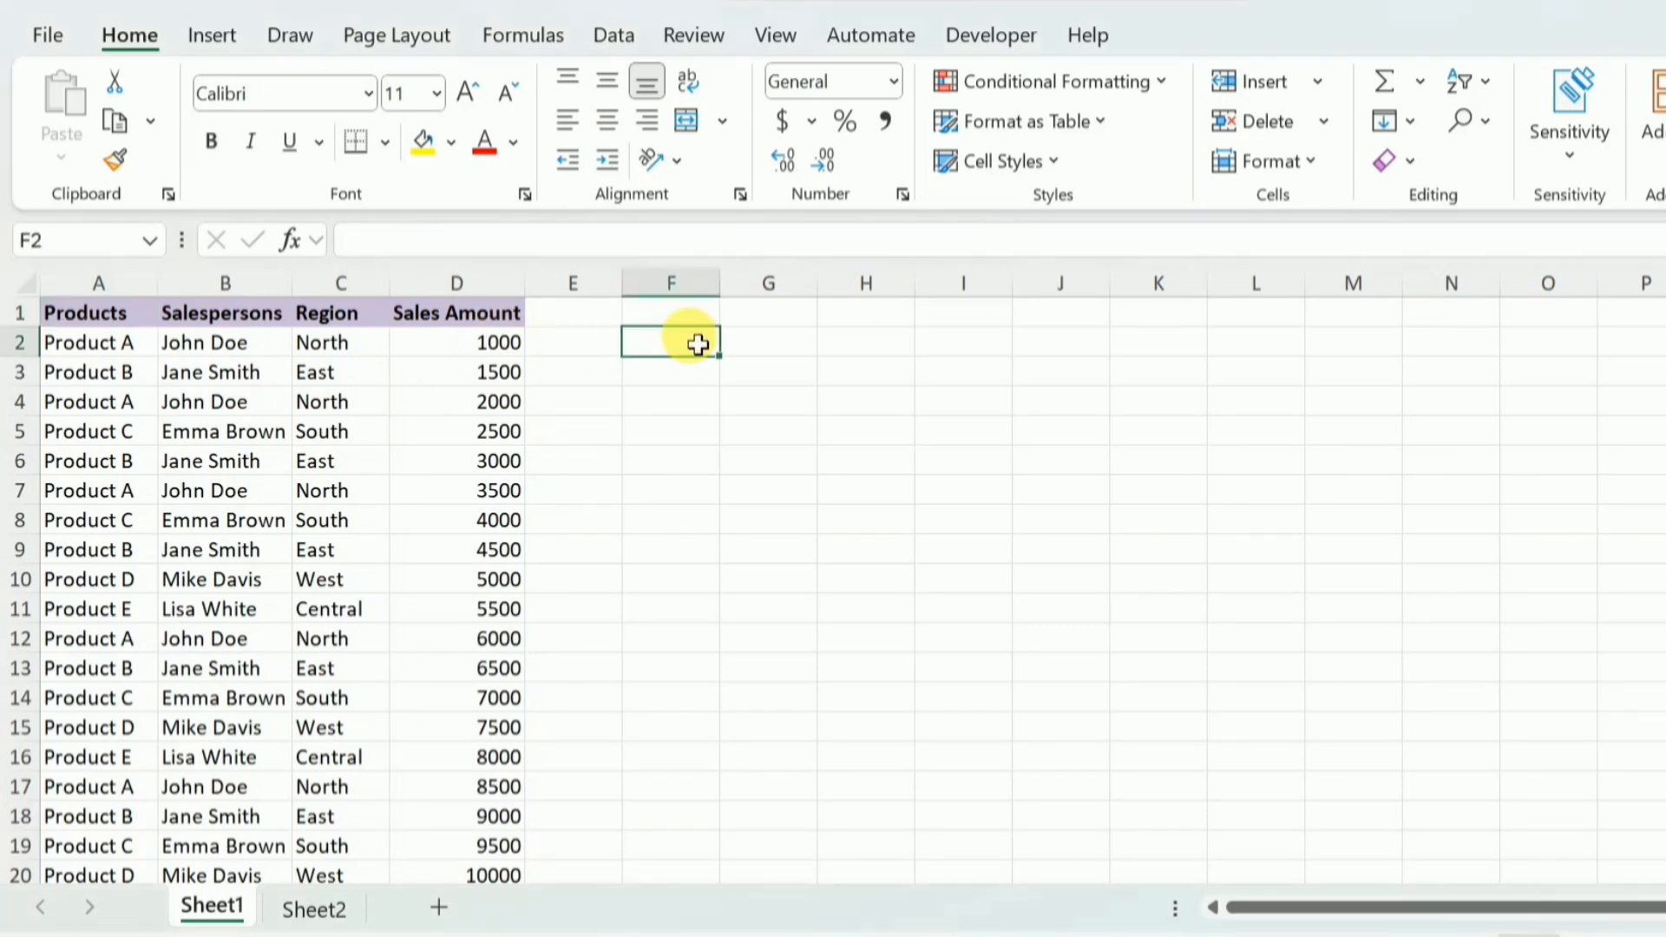
{"action": "type", "text": "=gr"}
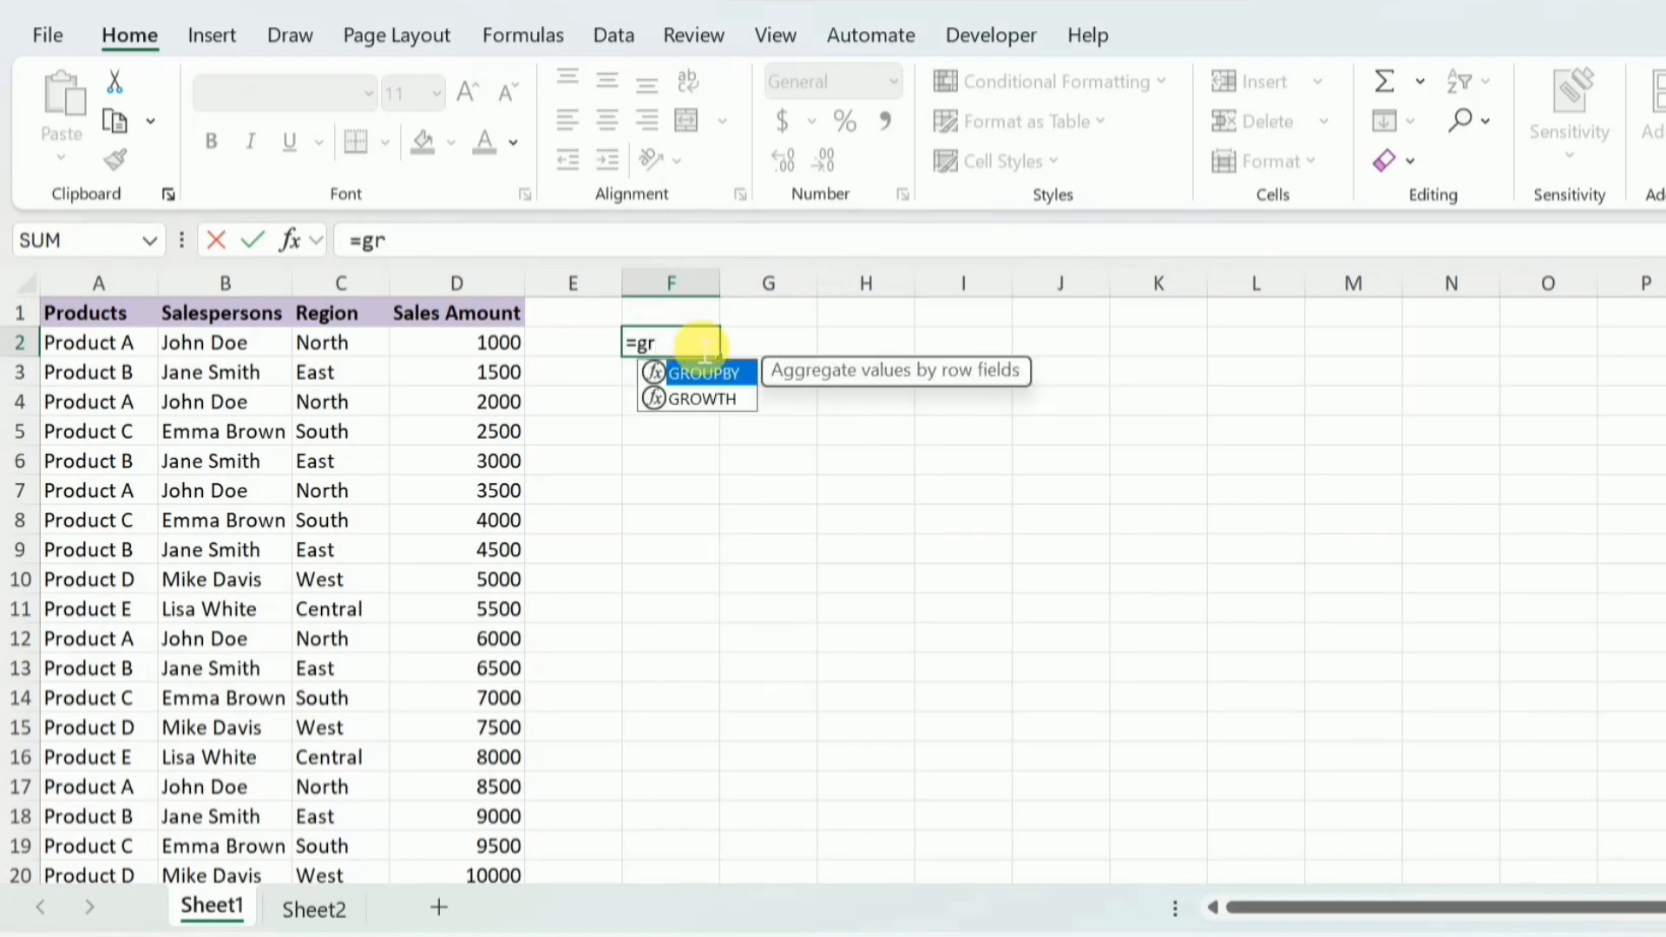
{"action": "key", "text": "Tab"}
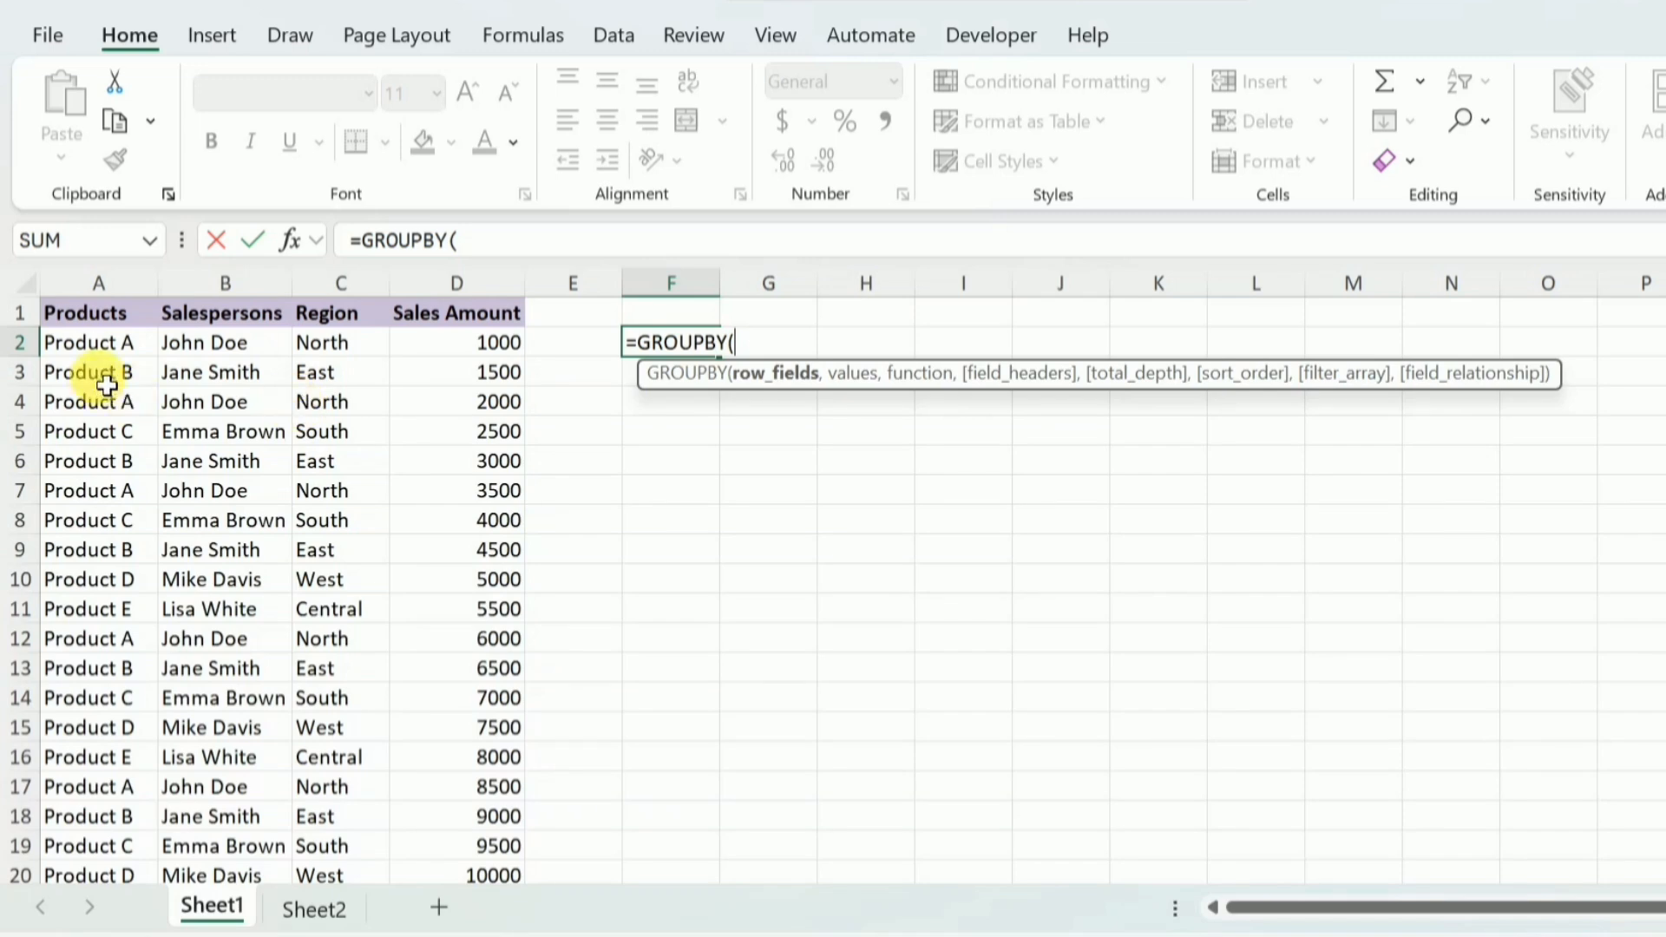
{"action": "left_click_drag", "start_coordinate": [126, 343], "coordinate": [83, 819]}
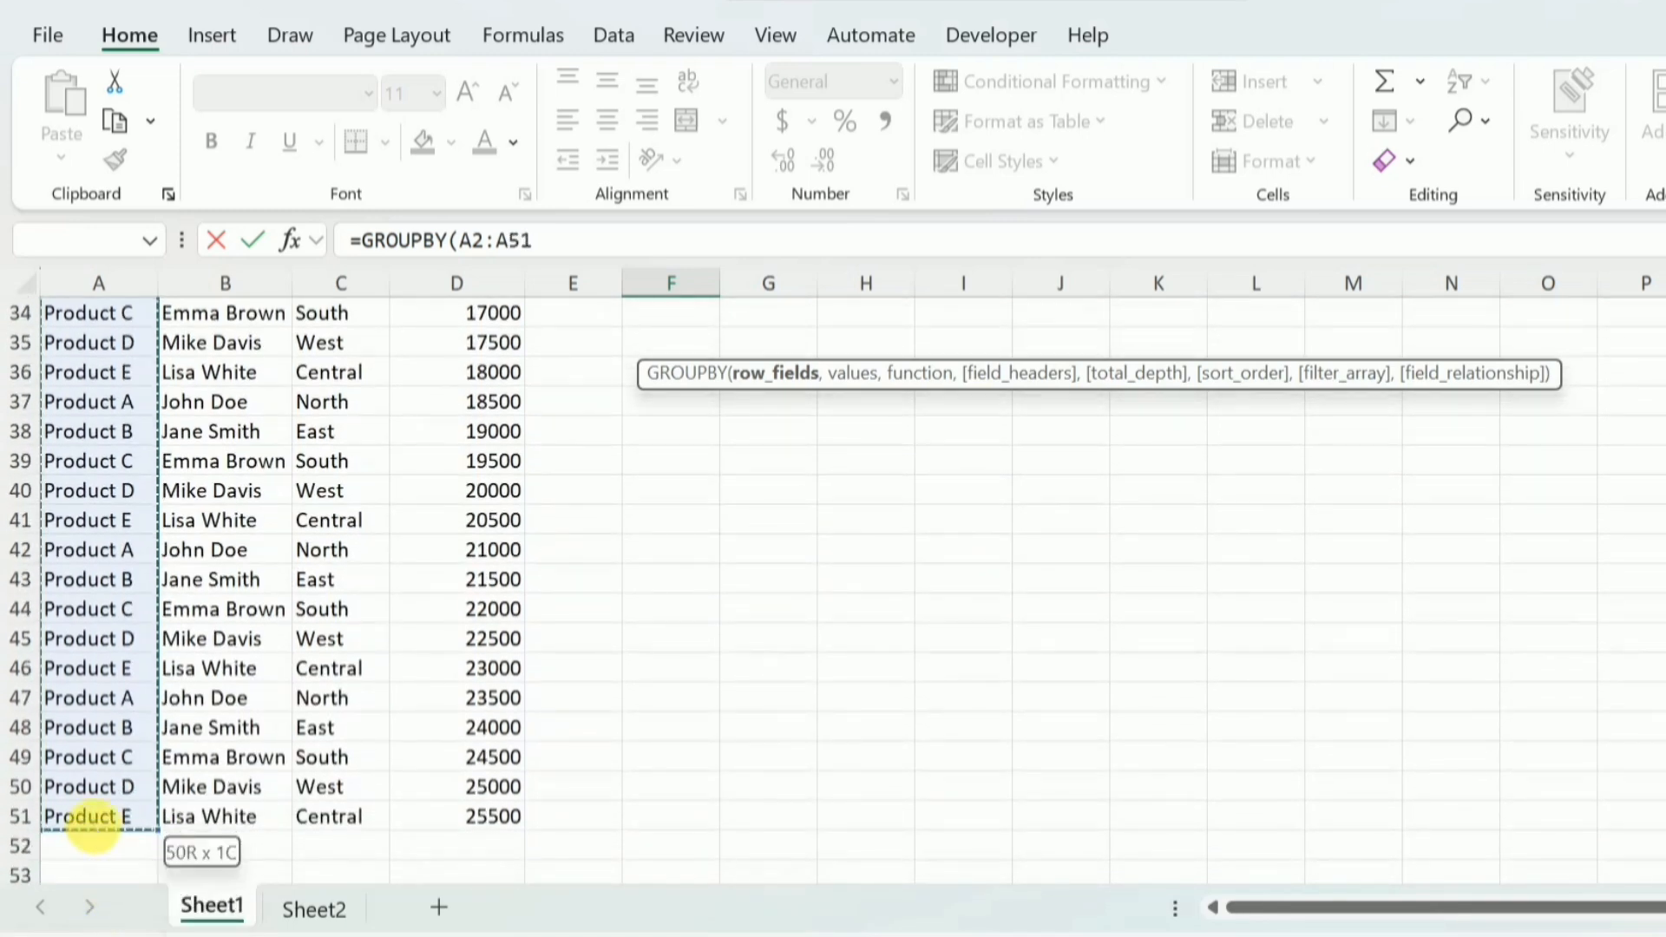
{"action": "type", "text": ","}
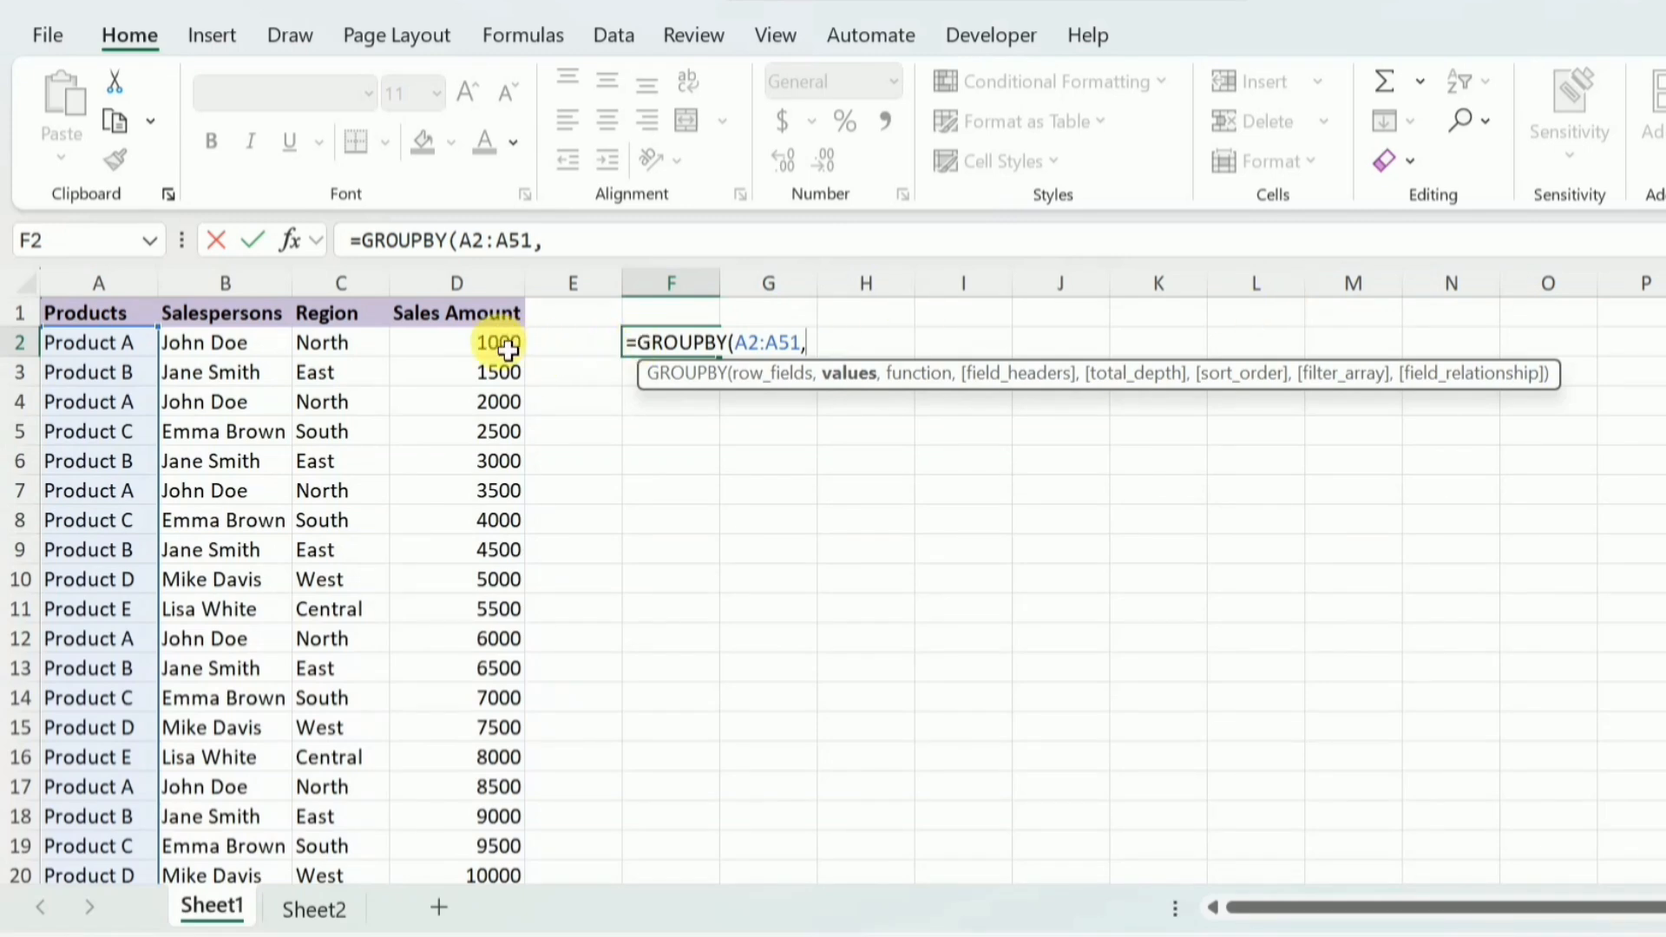
{"action": "left_click_drag", "start_coordinate": [507, 349], "coordinate": [491, 756]}
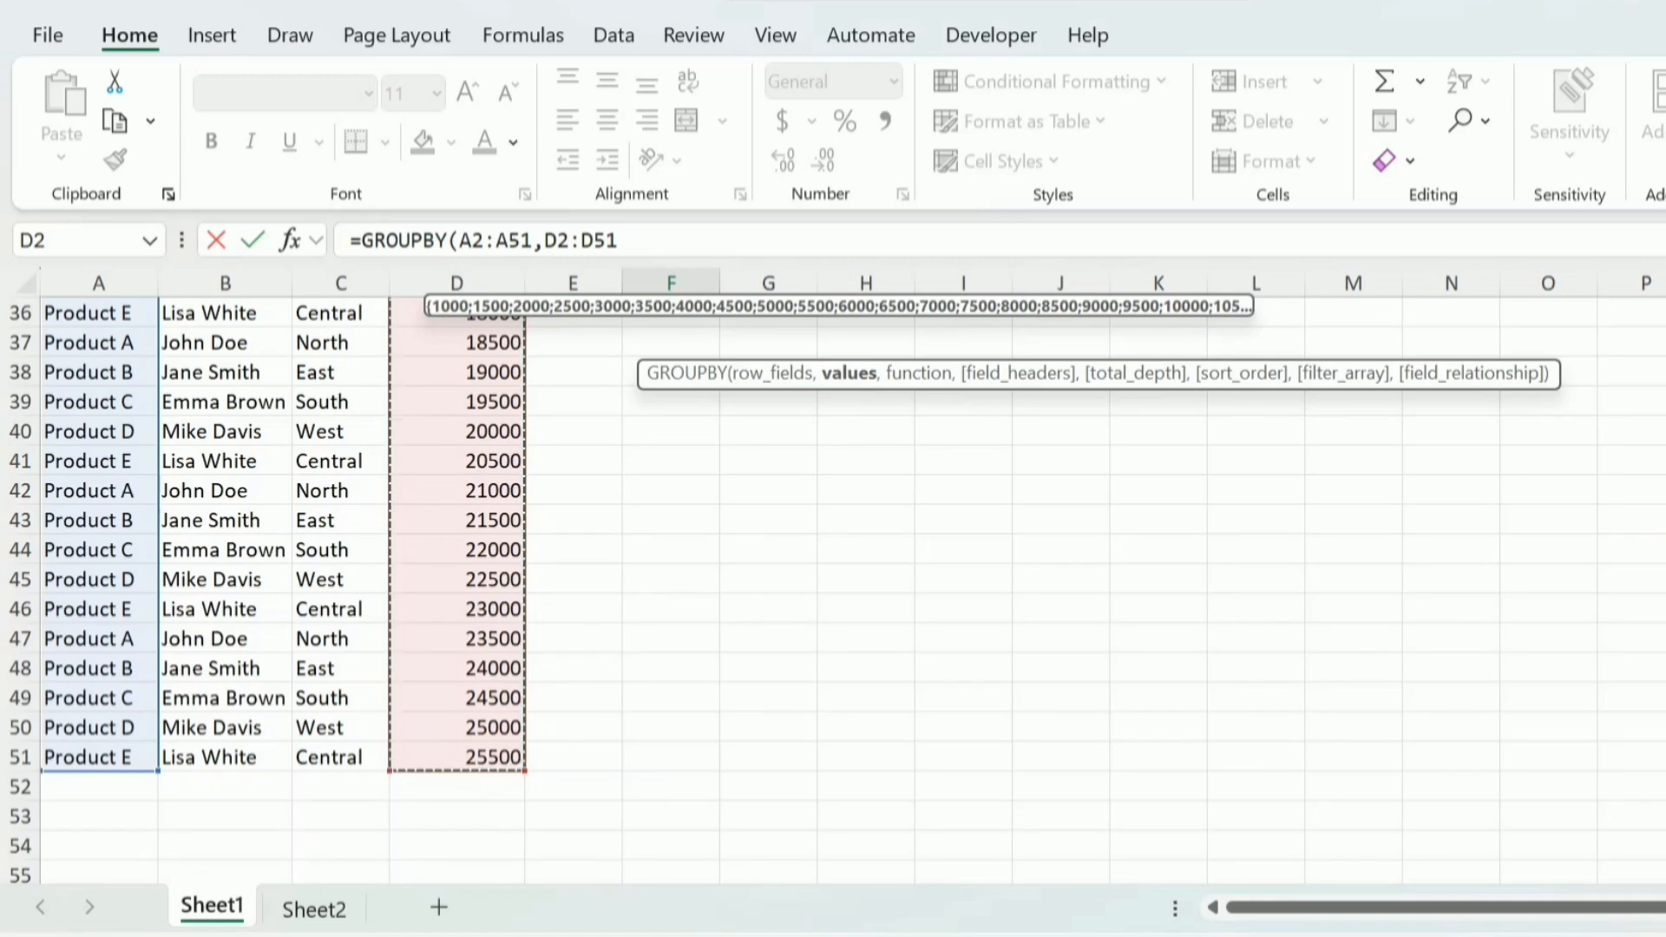
{"action": "scroll", "coordinate": [491, 757], "scroll_direction": "up", "scroll_amount": 12}
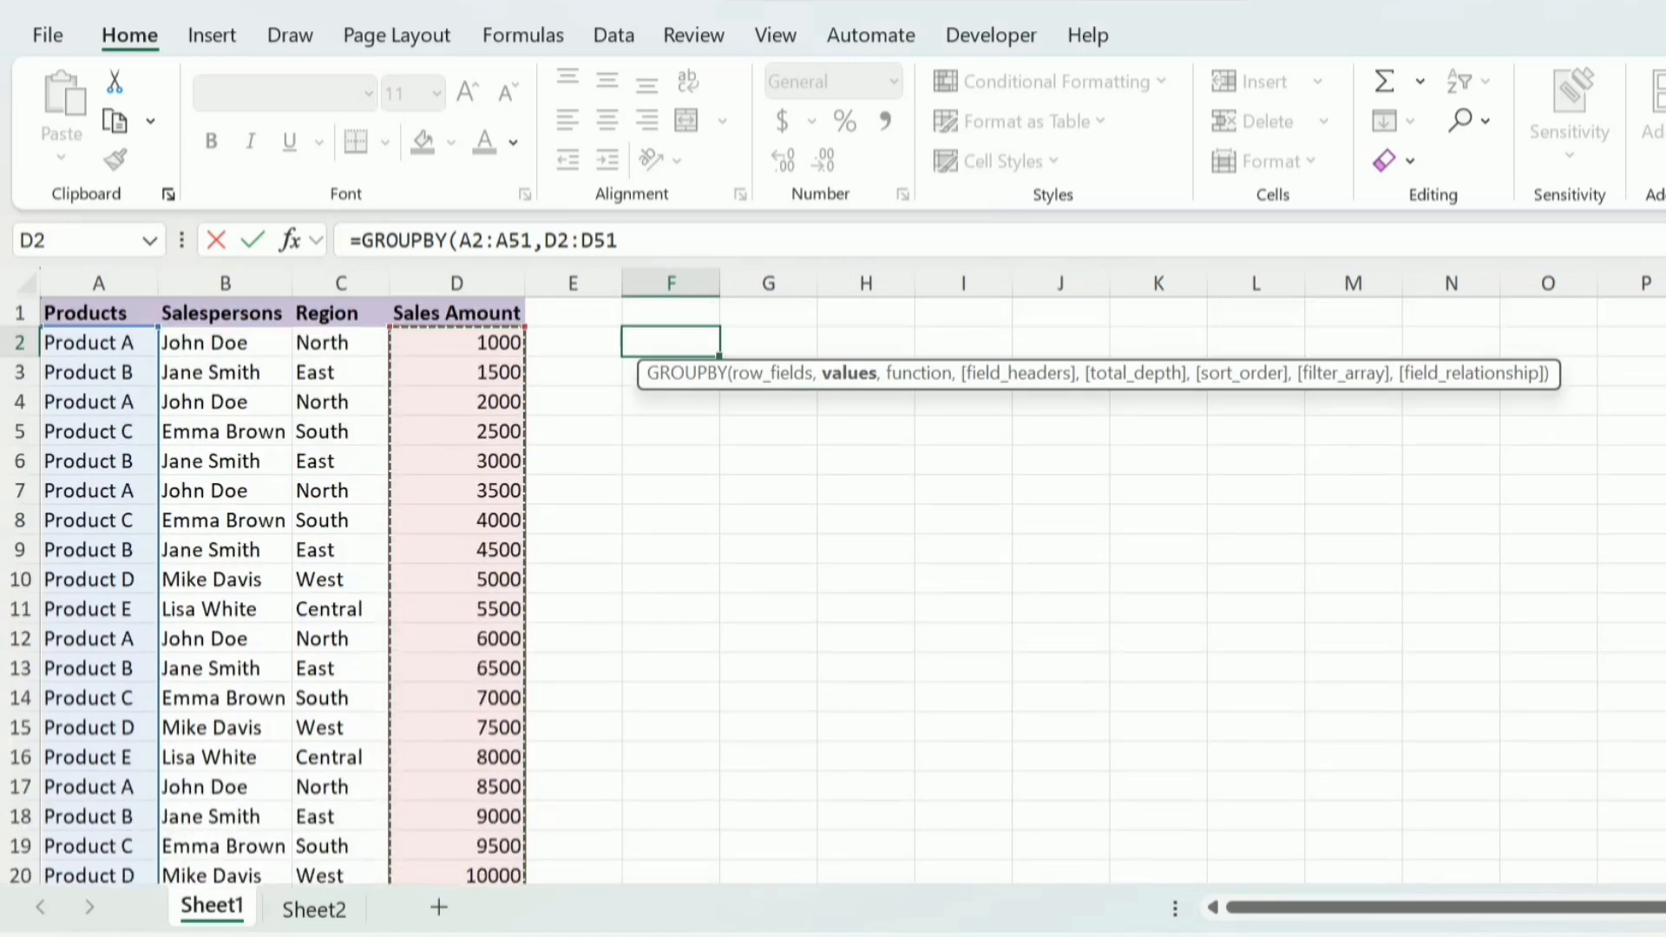
{"action": "type", "text": ","}
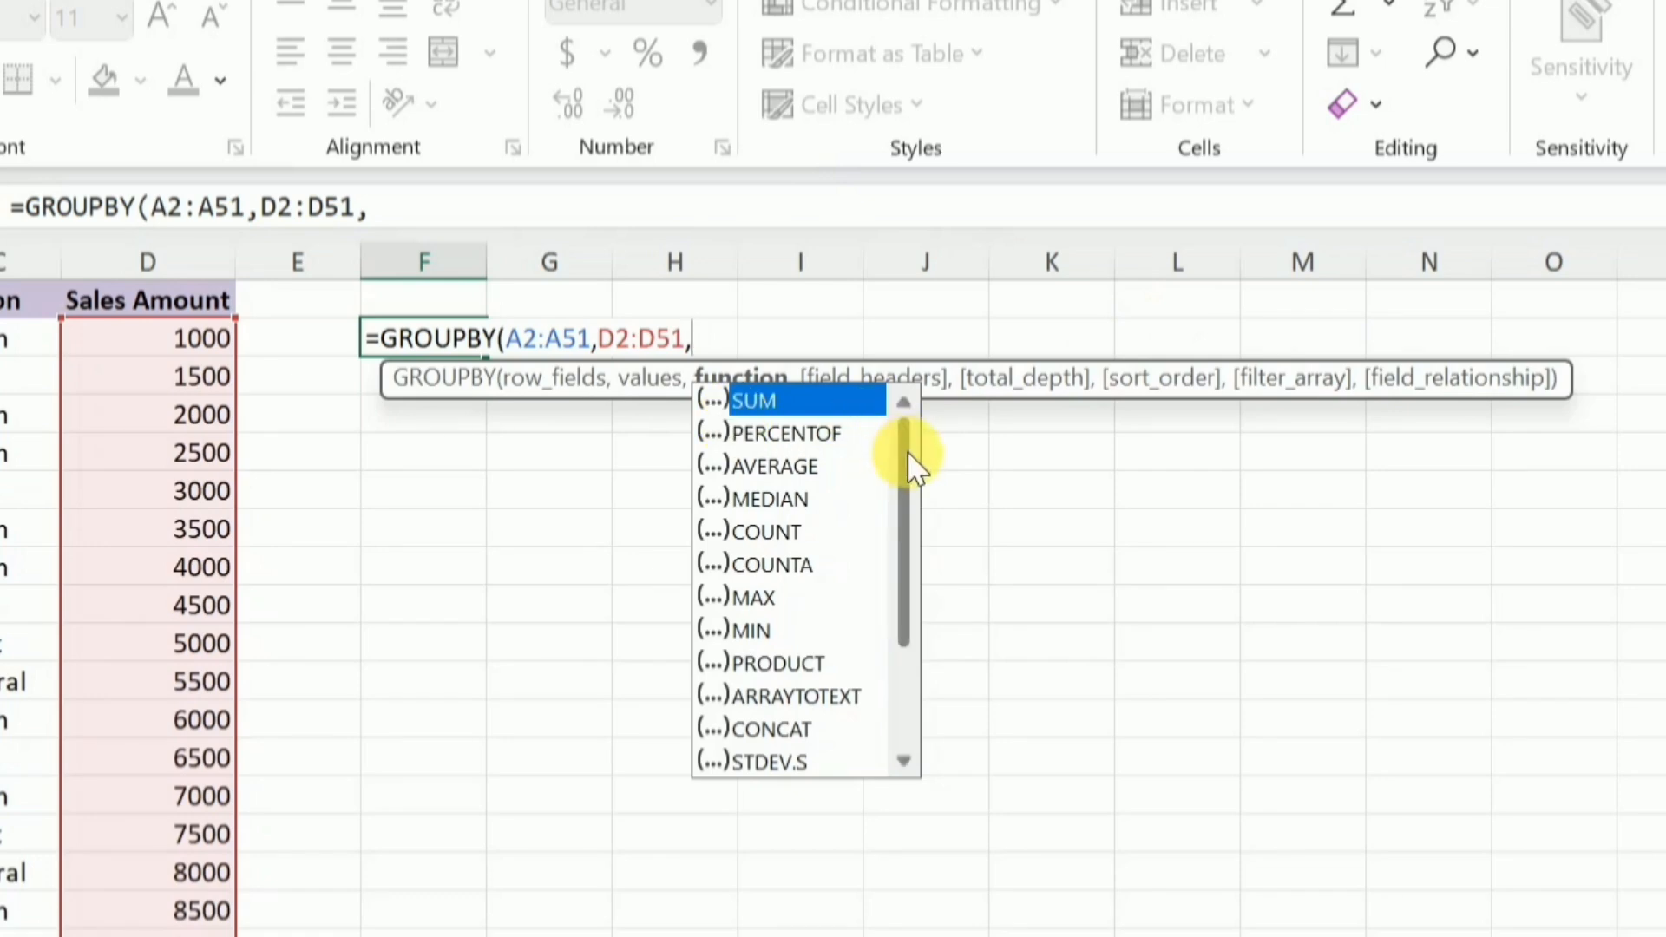
Choose SUM as the aggregation function from the available options and complete the GROUPBY formula
{"action": "left_click_drag", "start_coordinate": [907, 460], "coordinate": [908, 554]}
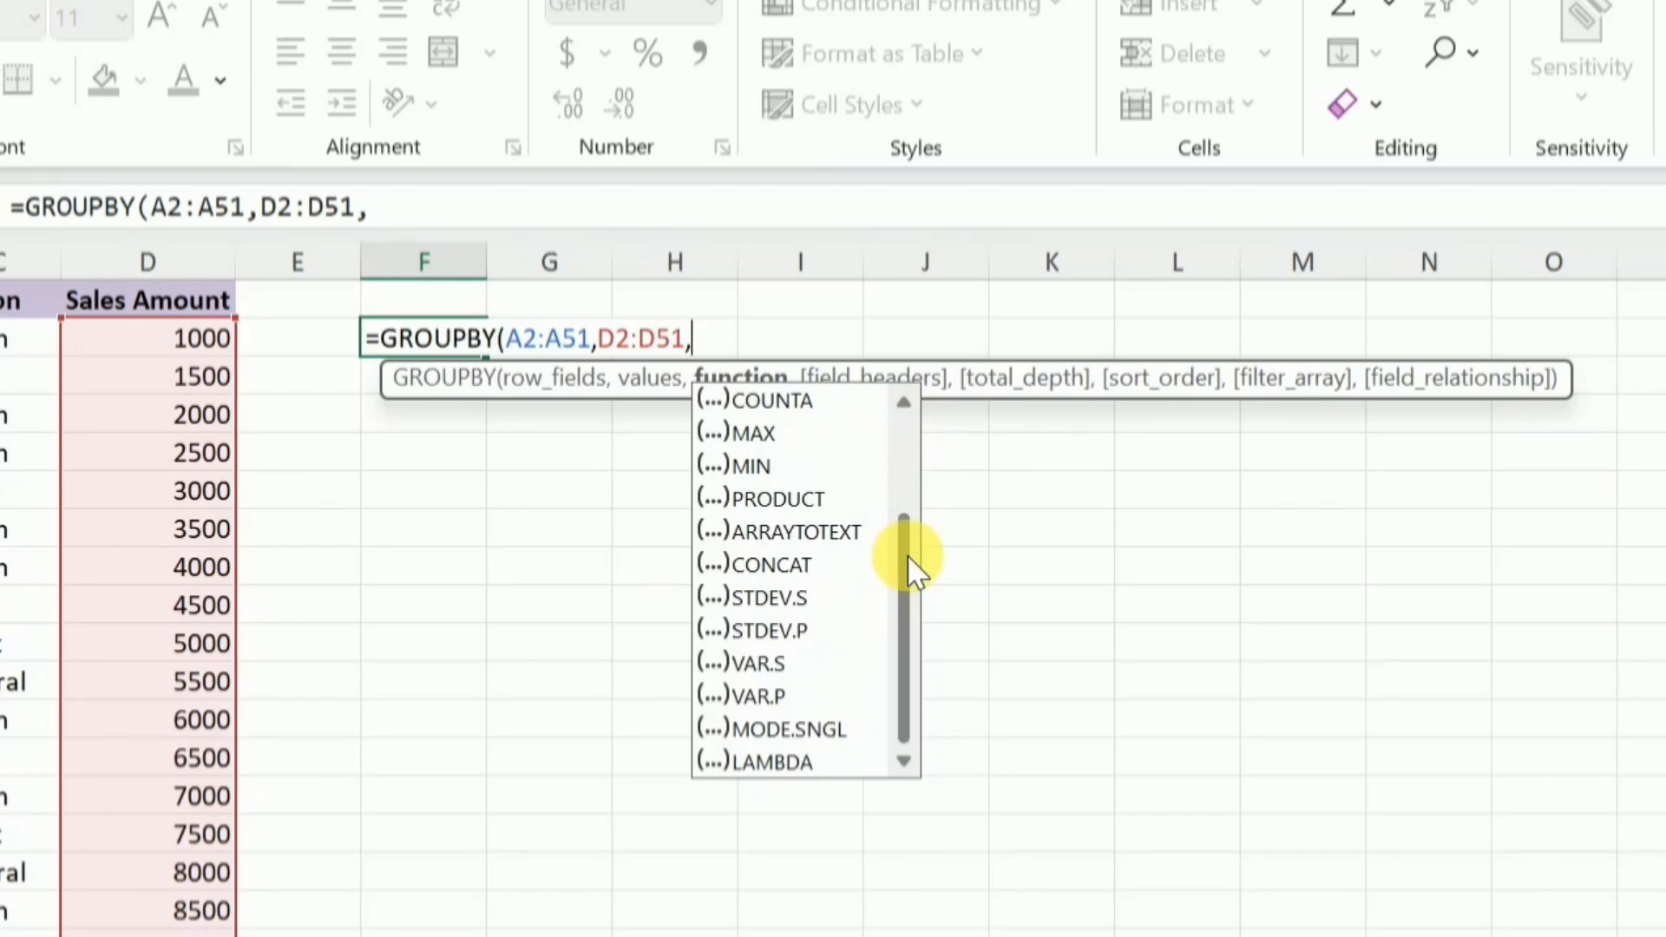
{"action": "left_click_drag", "start_coordinate": [907, 555], "coordinate": [902, 418]}
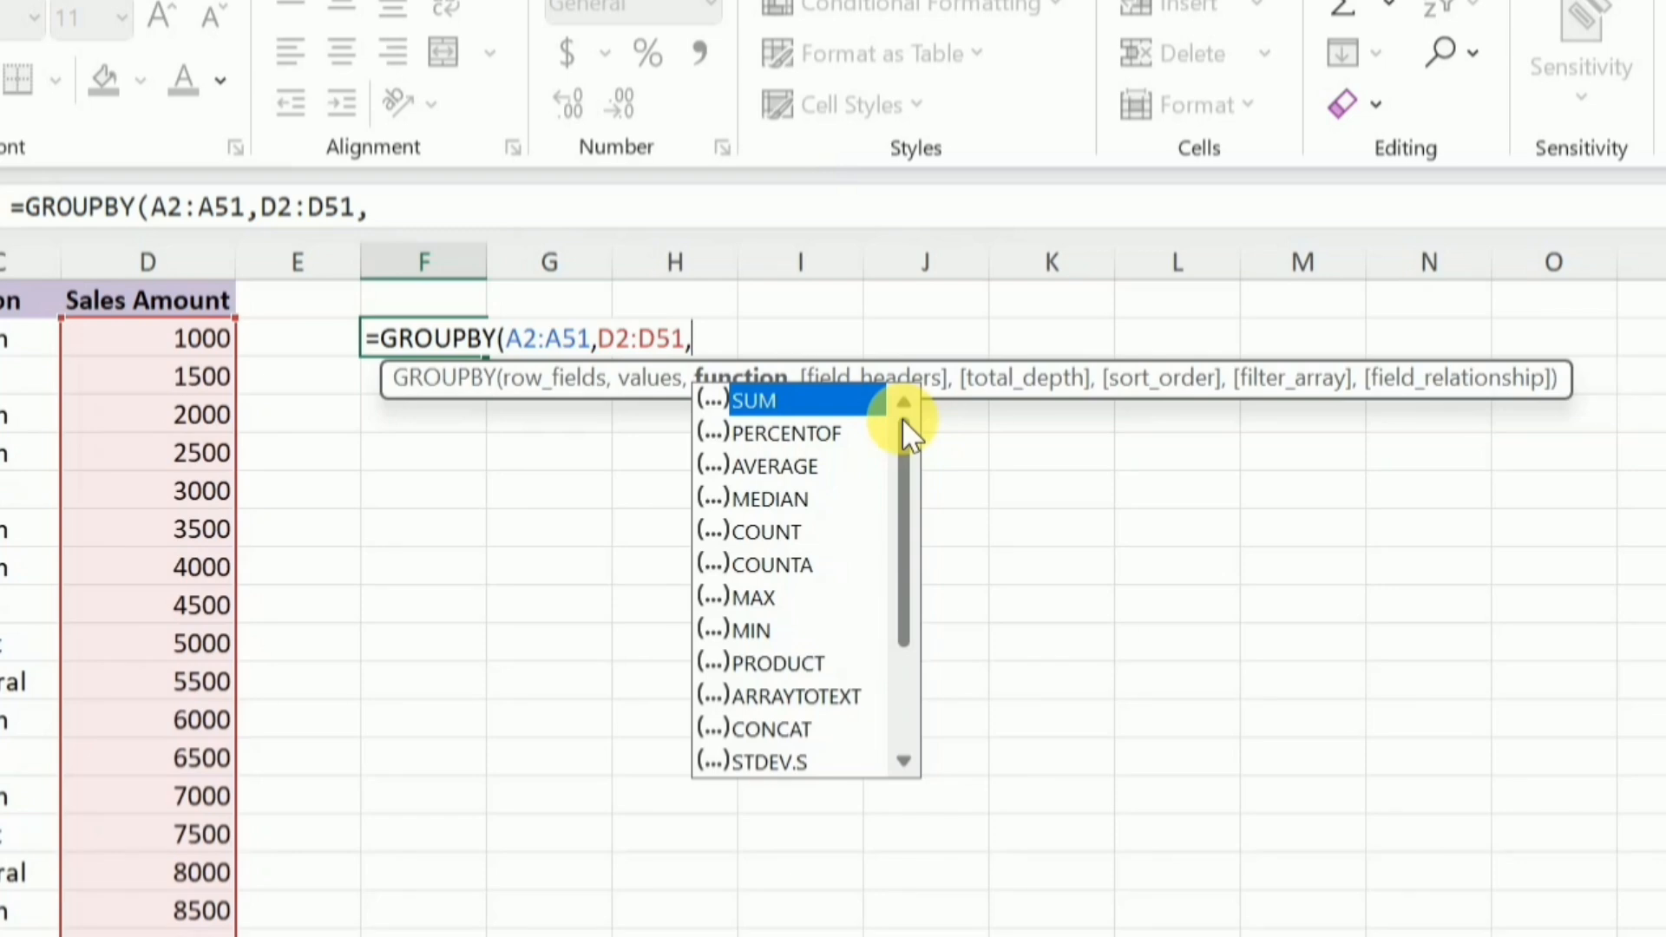
{"action": "double_click", "coordinate": [773, 401]}
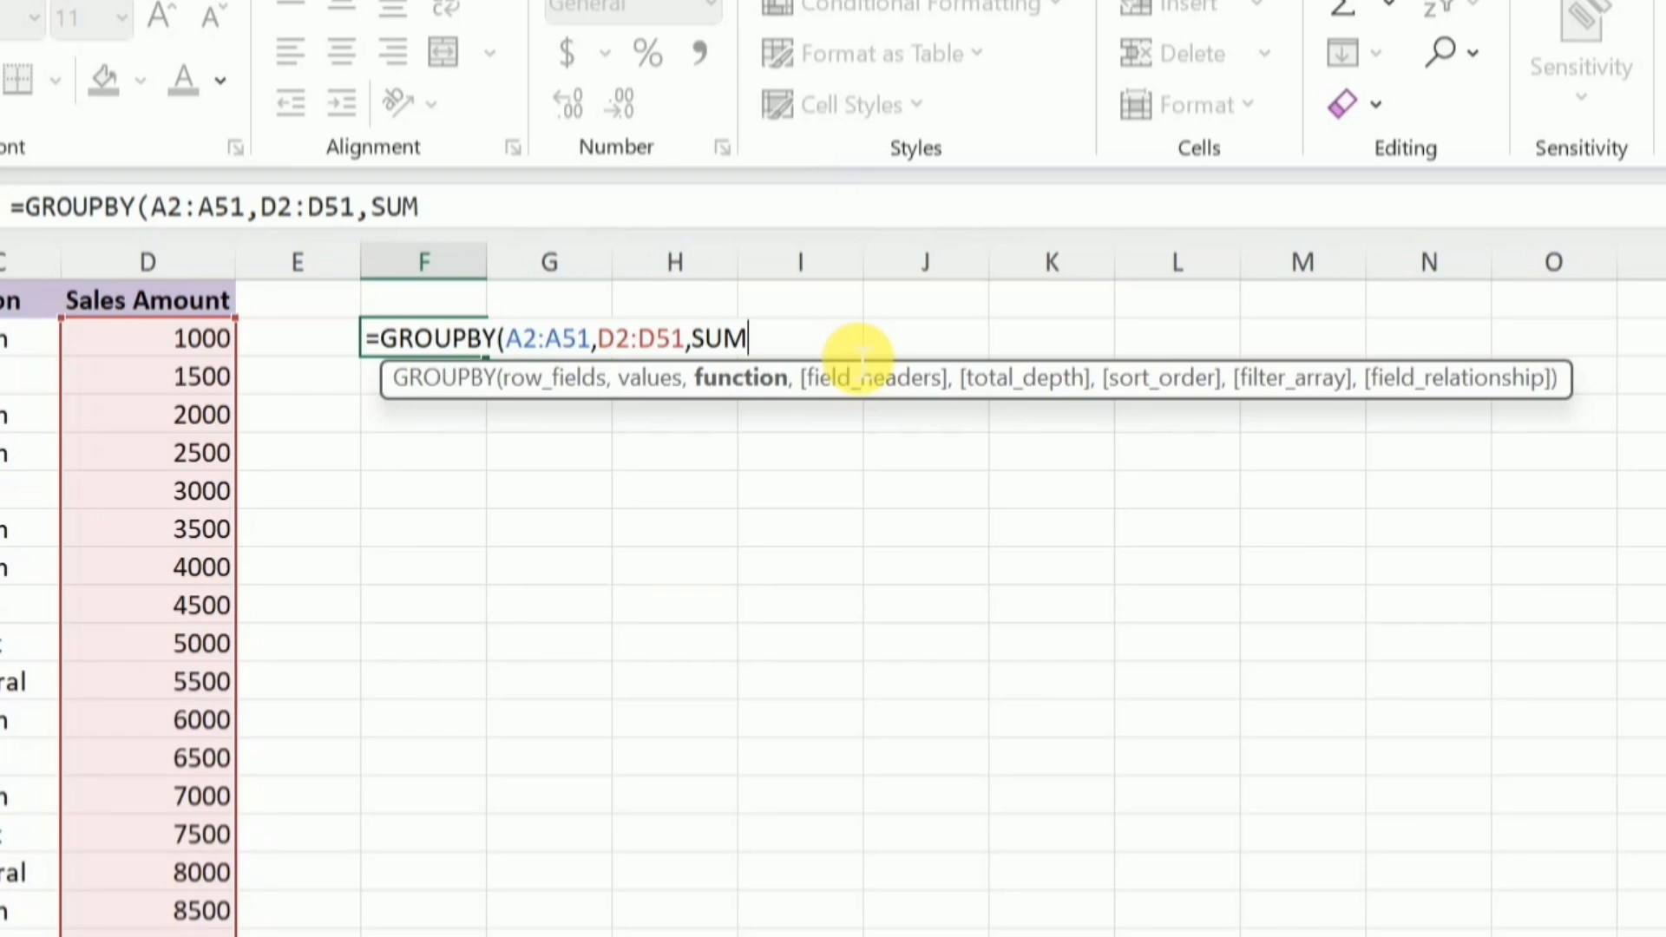
{"action": "type", "text": ")"}
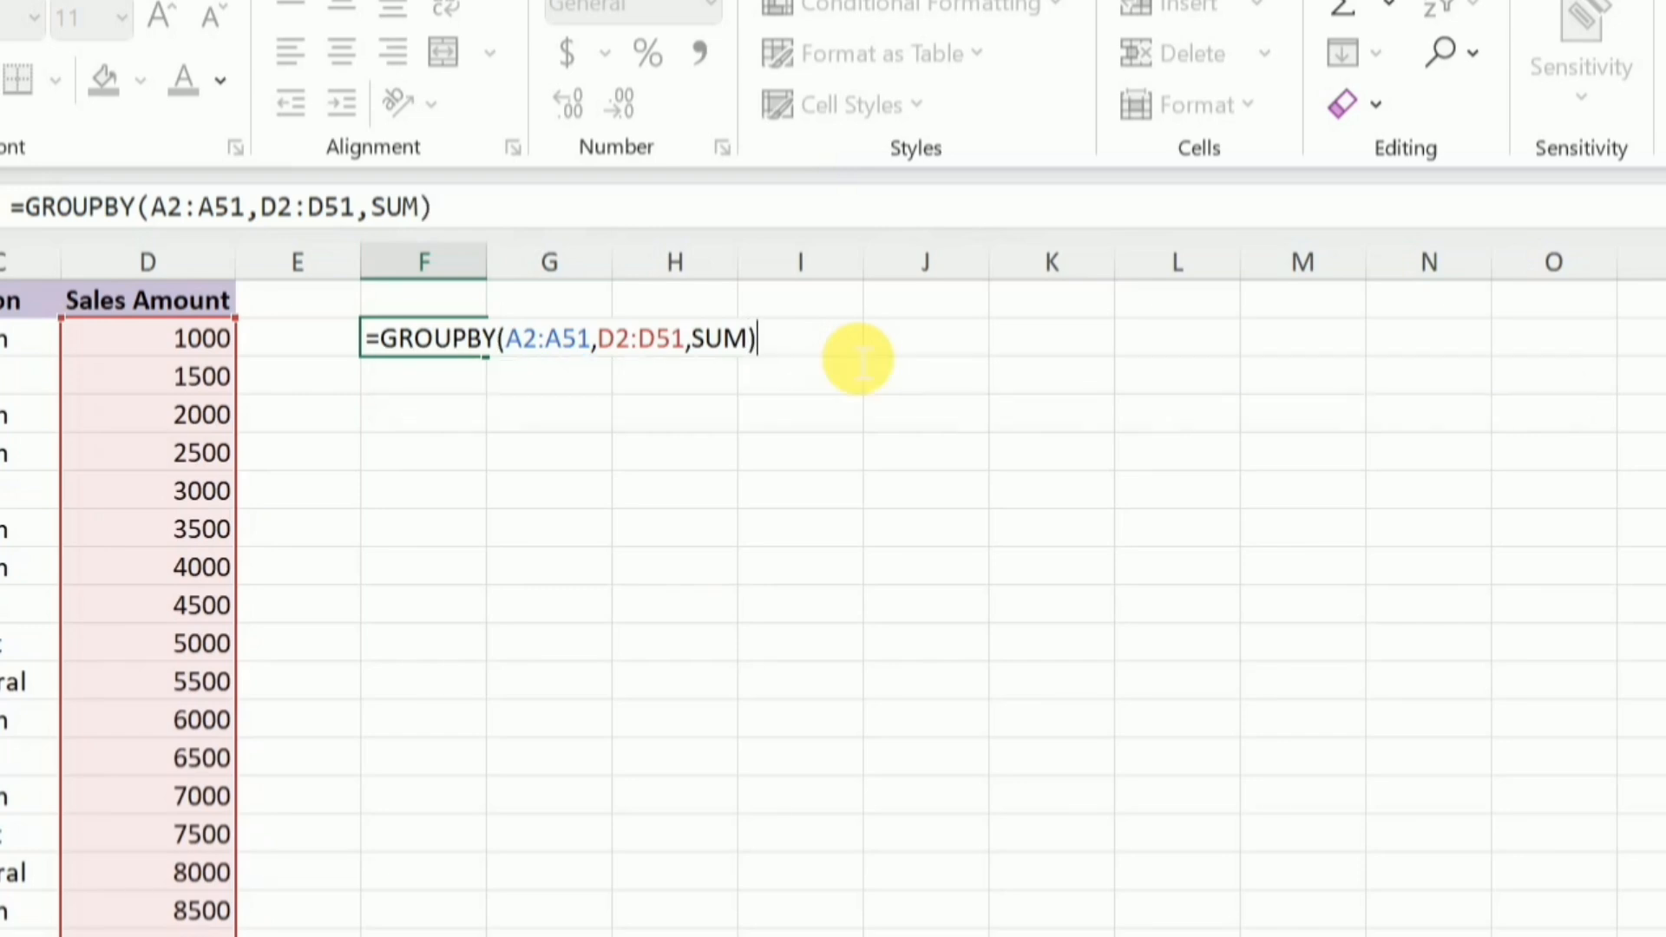
{"action": "key", "text": "Return"}
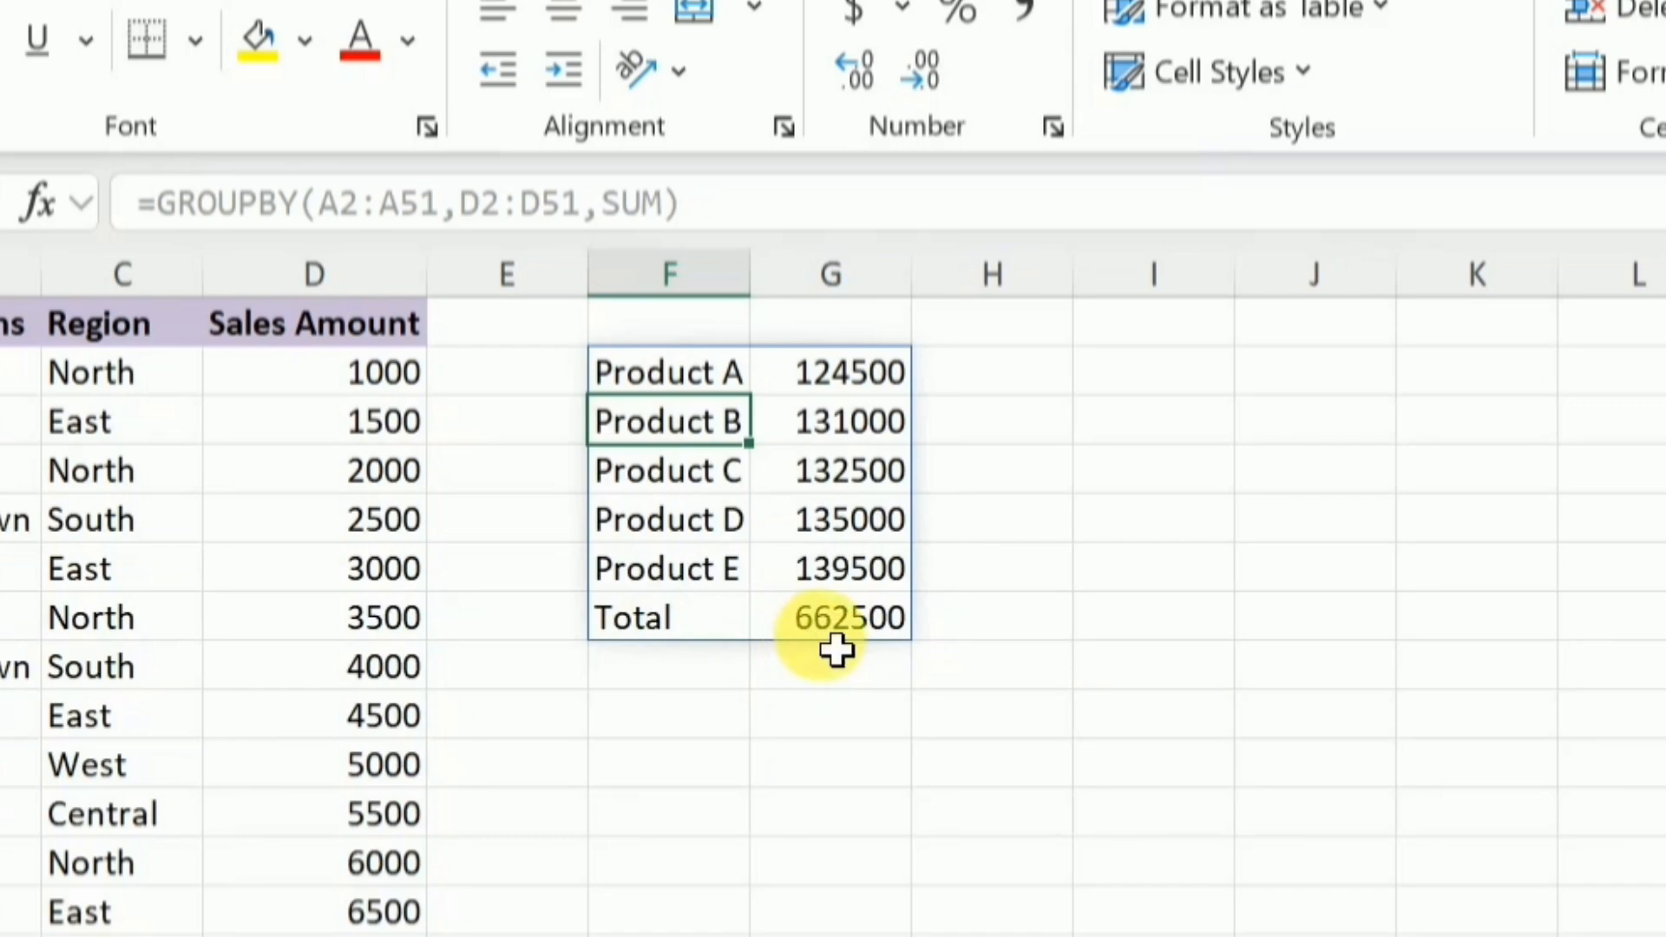
Replace the row fields range of the GROUPBY formula in F2 with A2:C51 to group by product, salesperson and region
{"action": "left_click", "coordinate": [695, 379]}
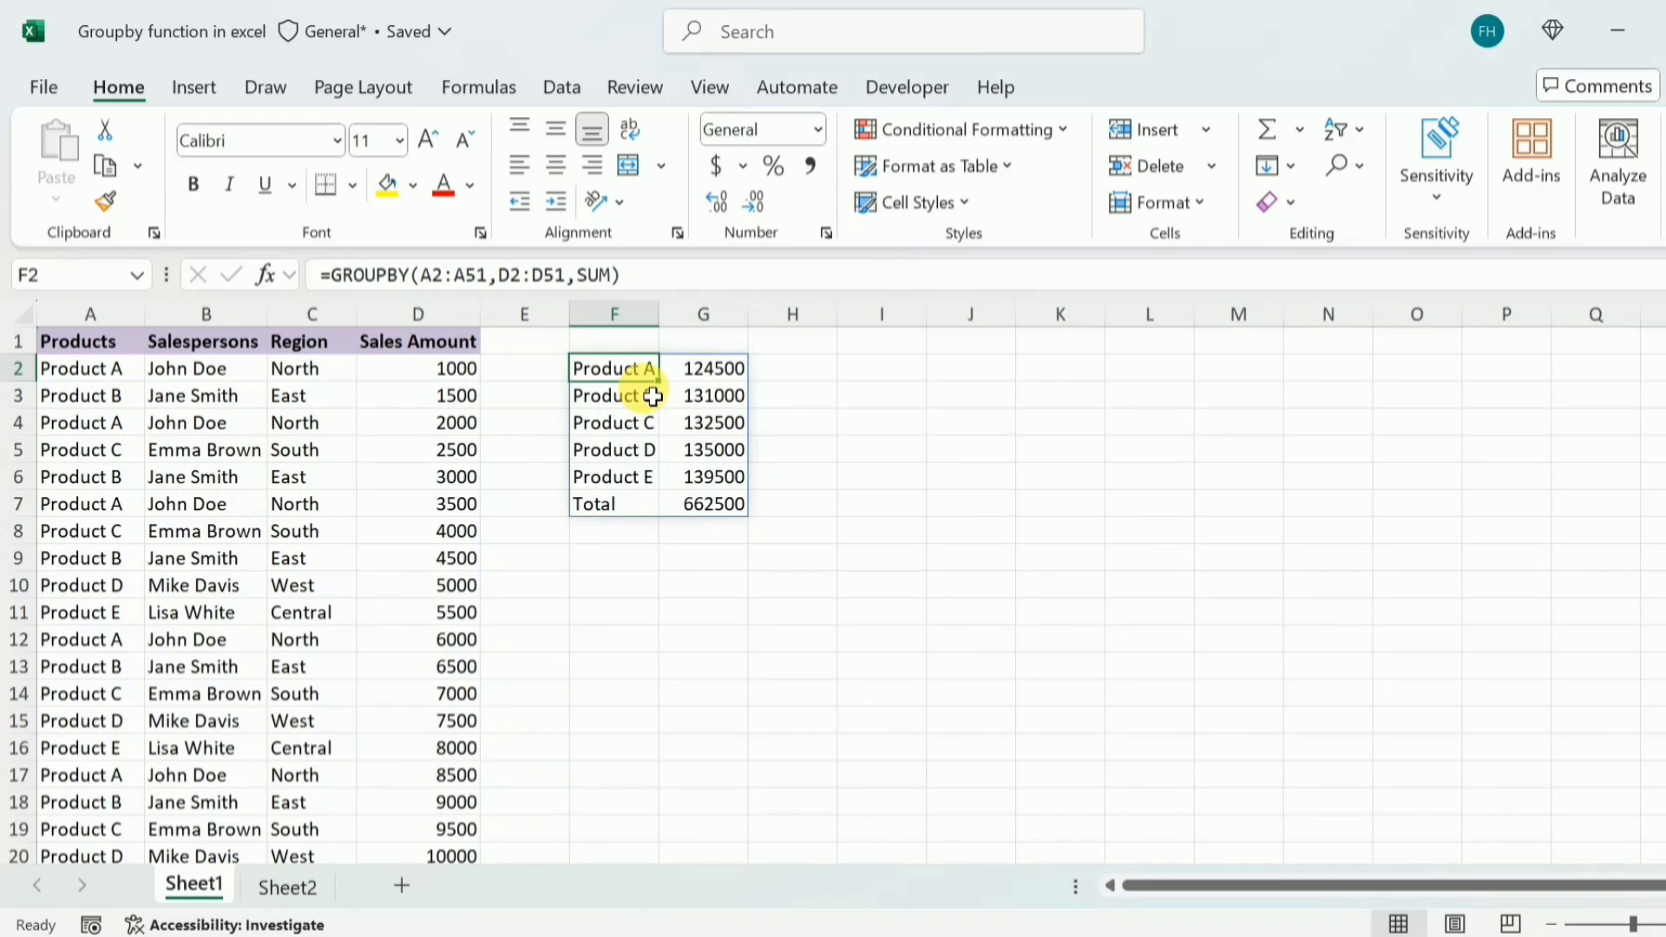
{"action": "left_click", "coordinate": [500, 280]}
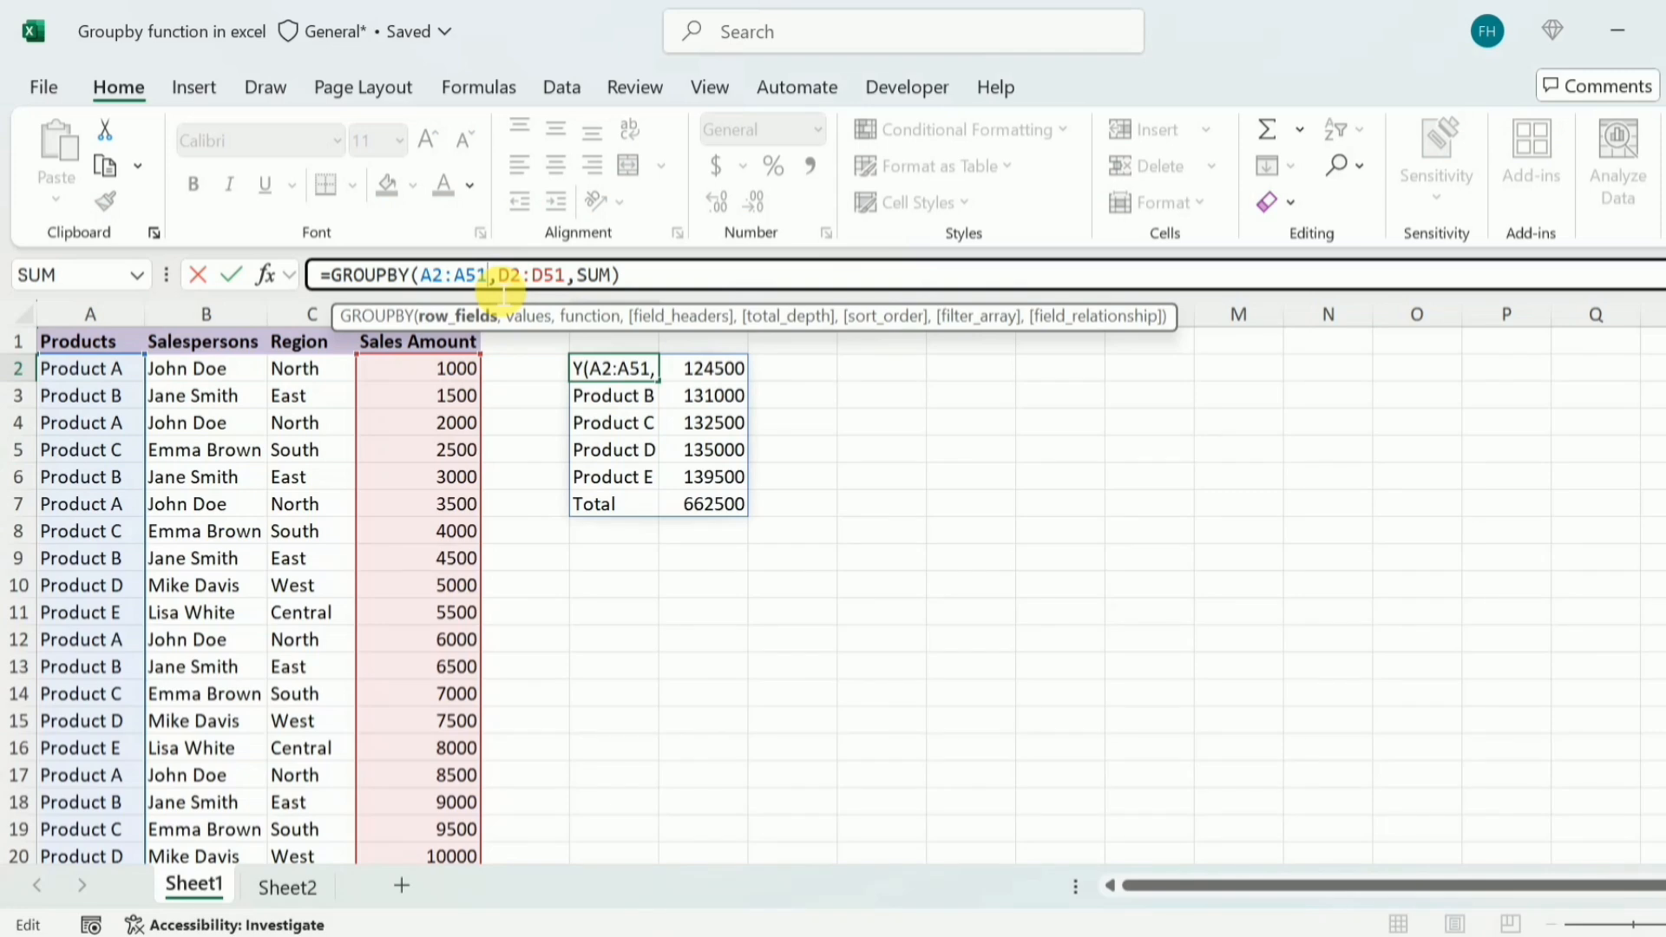
{"action": "key", "text": "BackSpace"}
{"action": "key", "text": "BackSpace"}
{"action": "key", "text": "BackSpace"}
{"action": "key", "text": "BackSpace"}
{"action": "key", "text": "BackSpace"}
{"action": "key", "text": "BackSpace"}
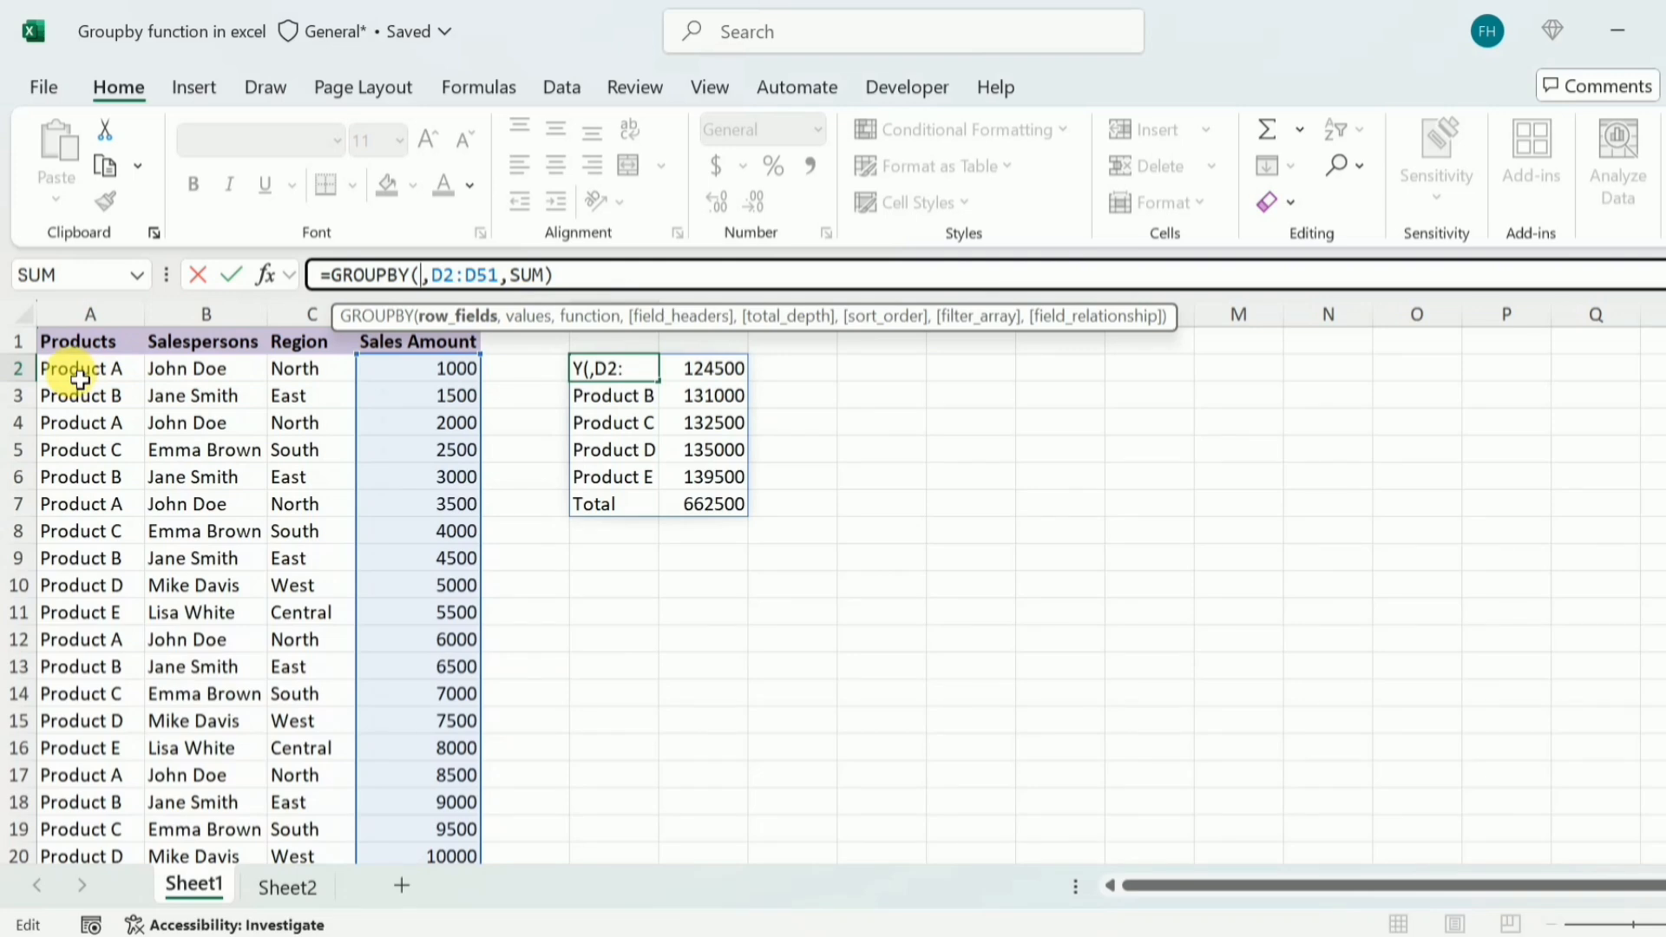
{"action": "left_click_drag", "start_coordinate": [70, 370], "coordinate": [308, 924]}
{"action": "left_click", "coordinate": [618, 276]}
{"action": "key", "text": "Return"}
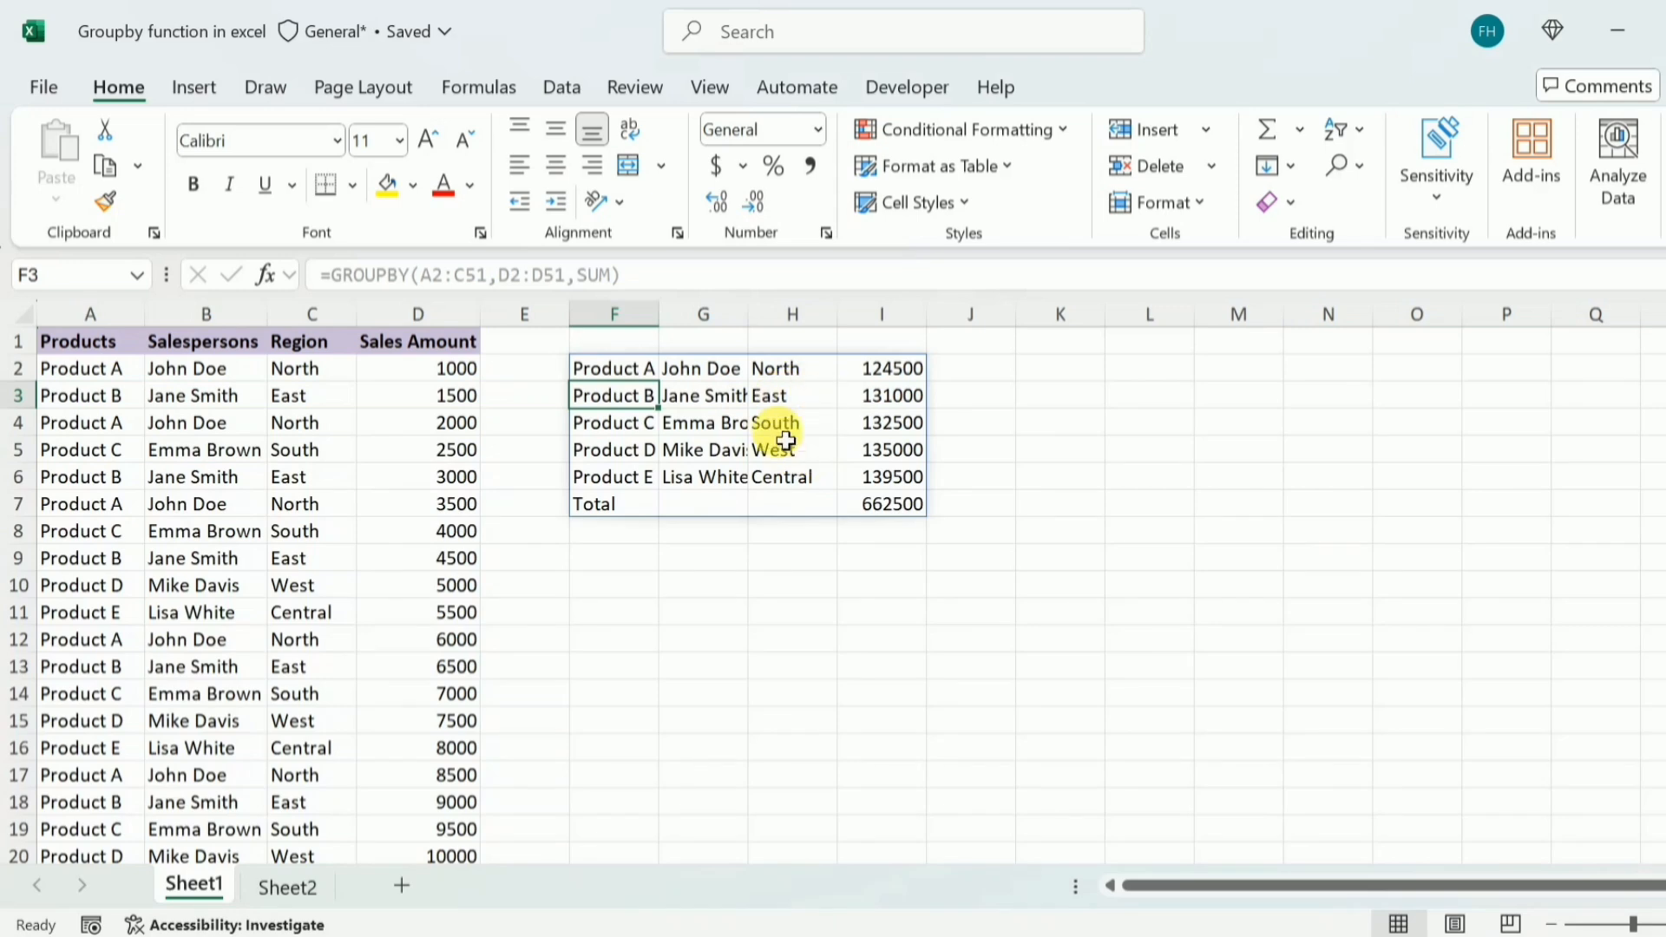
Extend the GROUPBY ranges in F2 to A1:C51 and D1:D51, and set field_headers to 3 (Yes and show)
{"action": "left_click", "coordinate": [893, 517]}
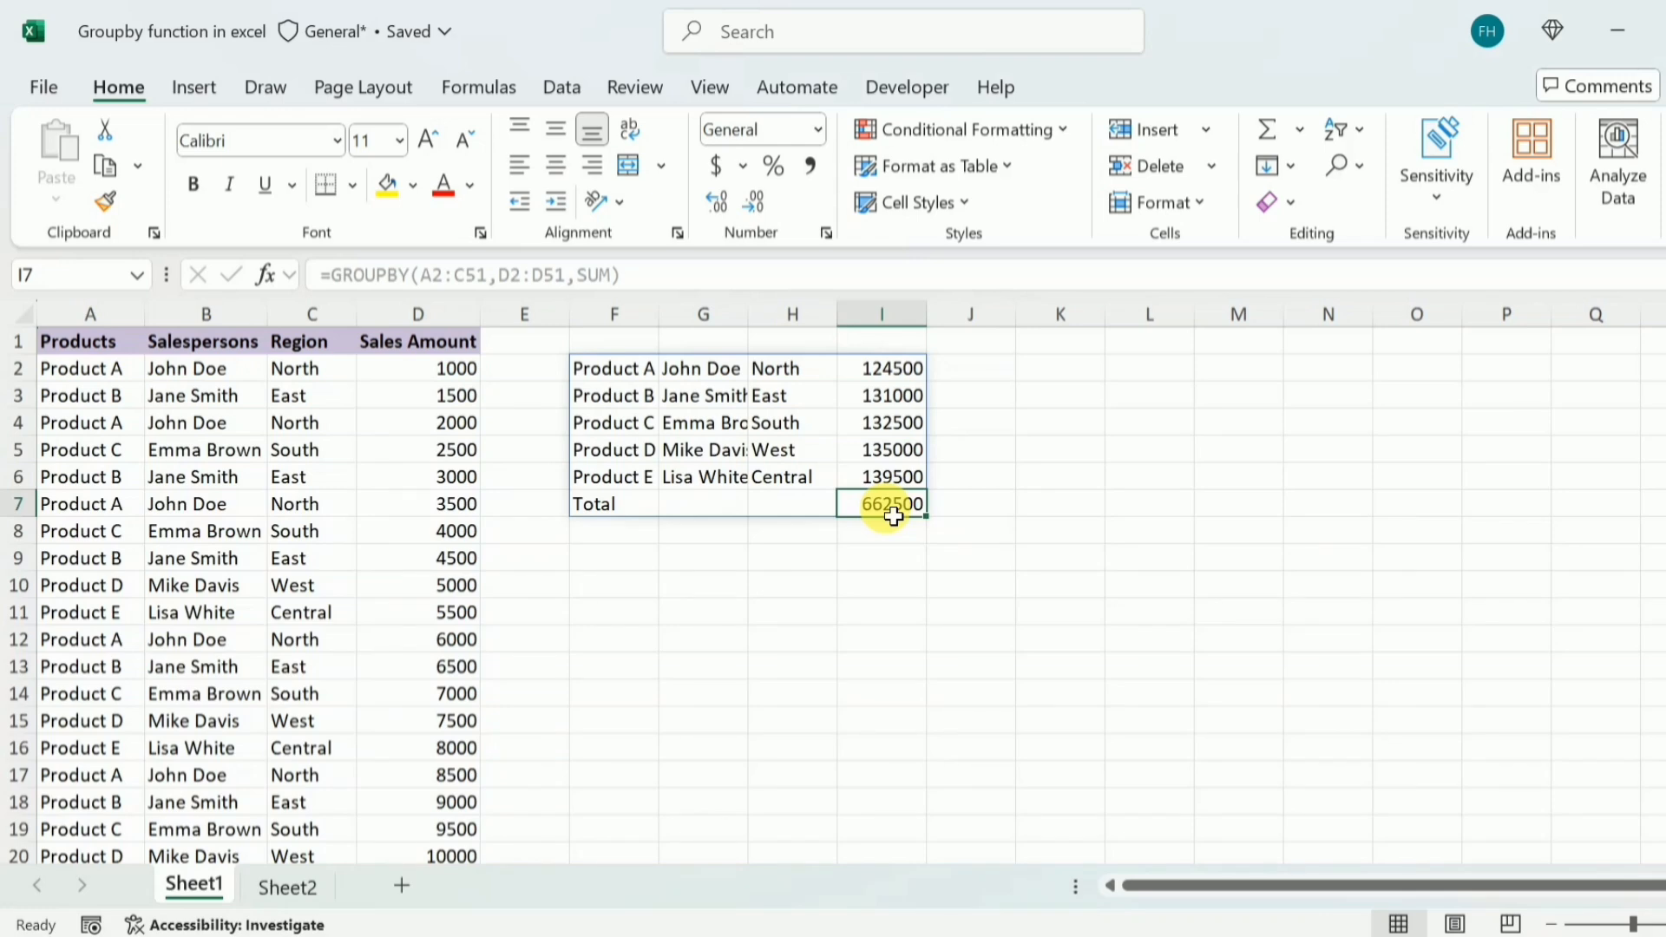
{"action": "left_click", "coordinate": [637, 377]}
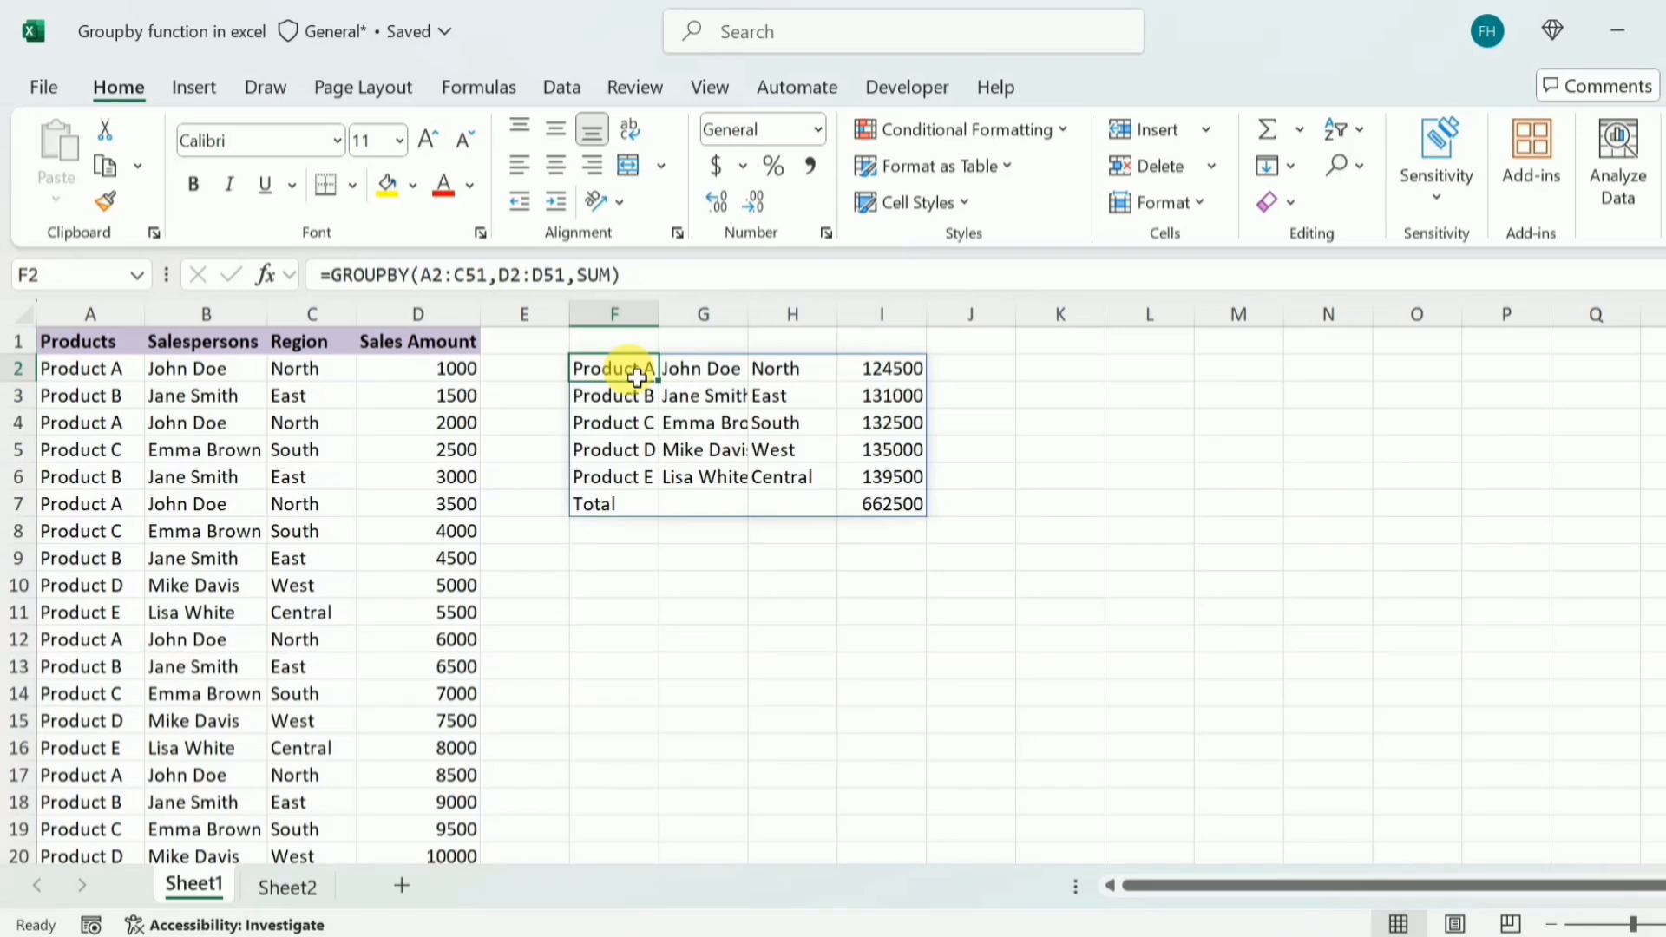
{"action": "key", "text": "F2"}
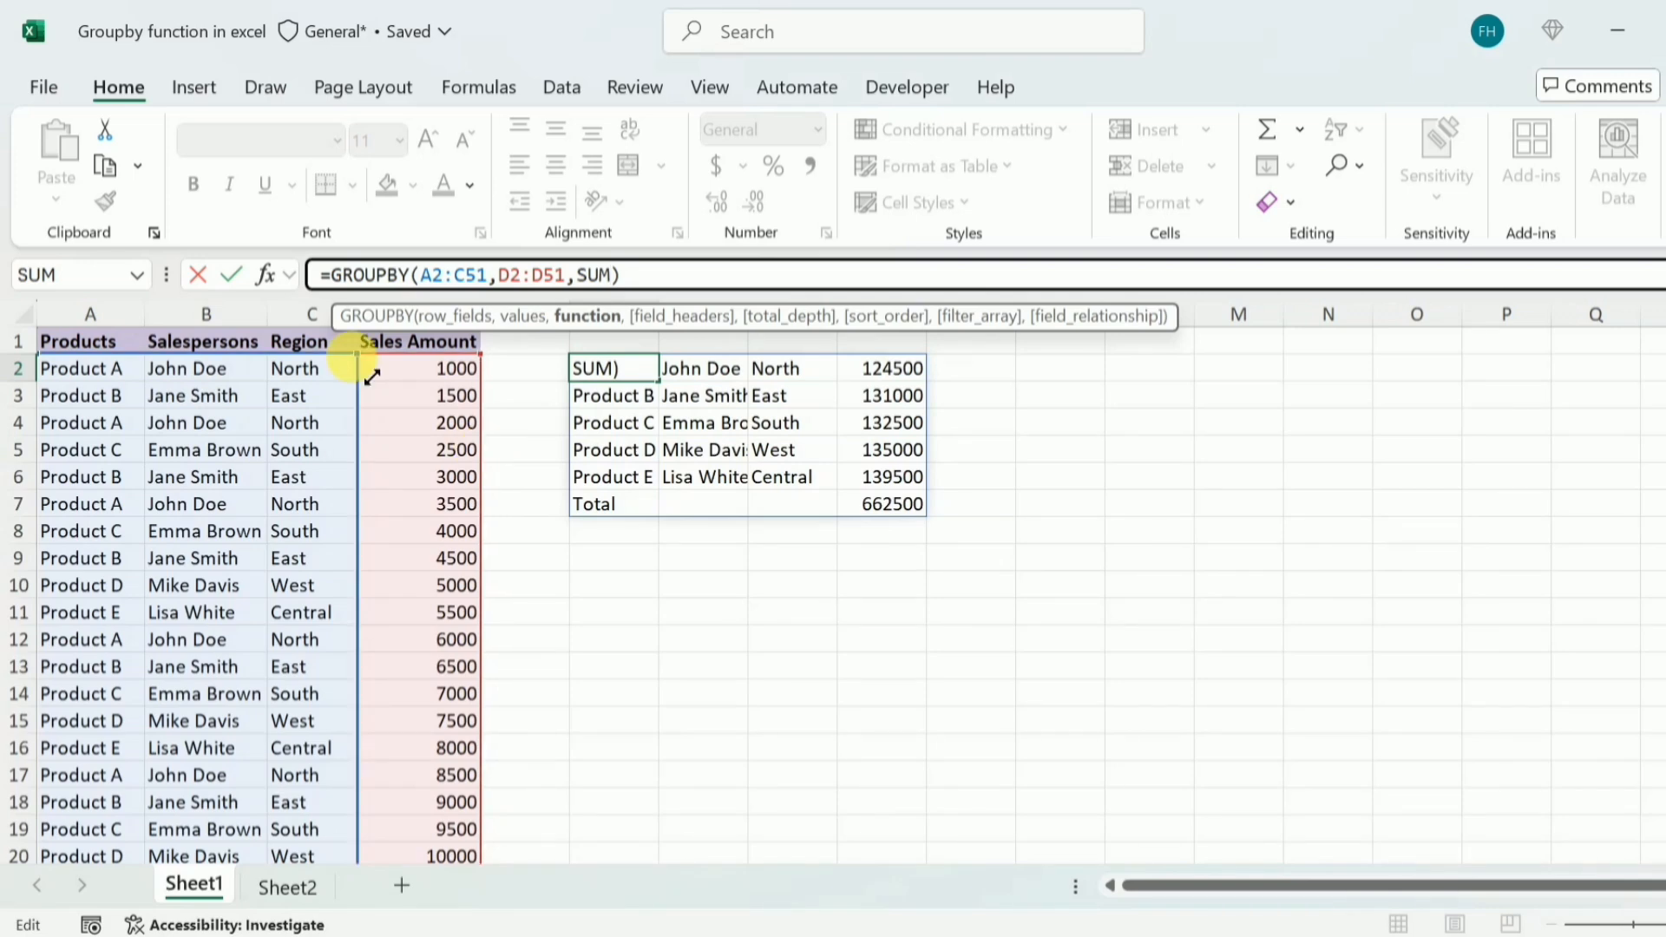
{"action": "left_click_drag", "start_coordinate": [371, 376], "coordinate": [364, 340]}
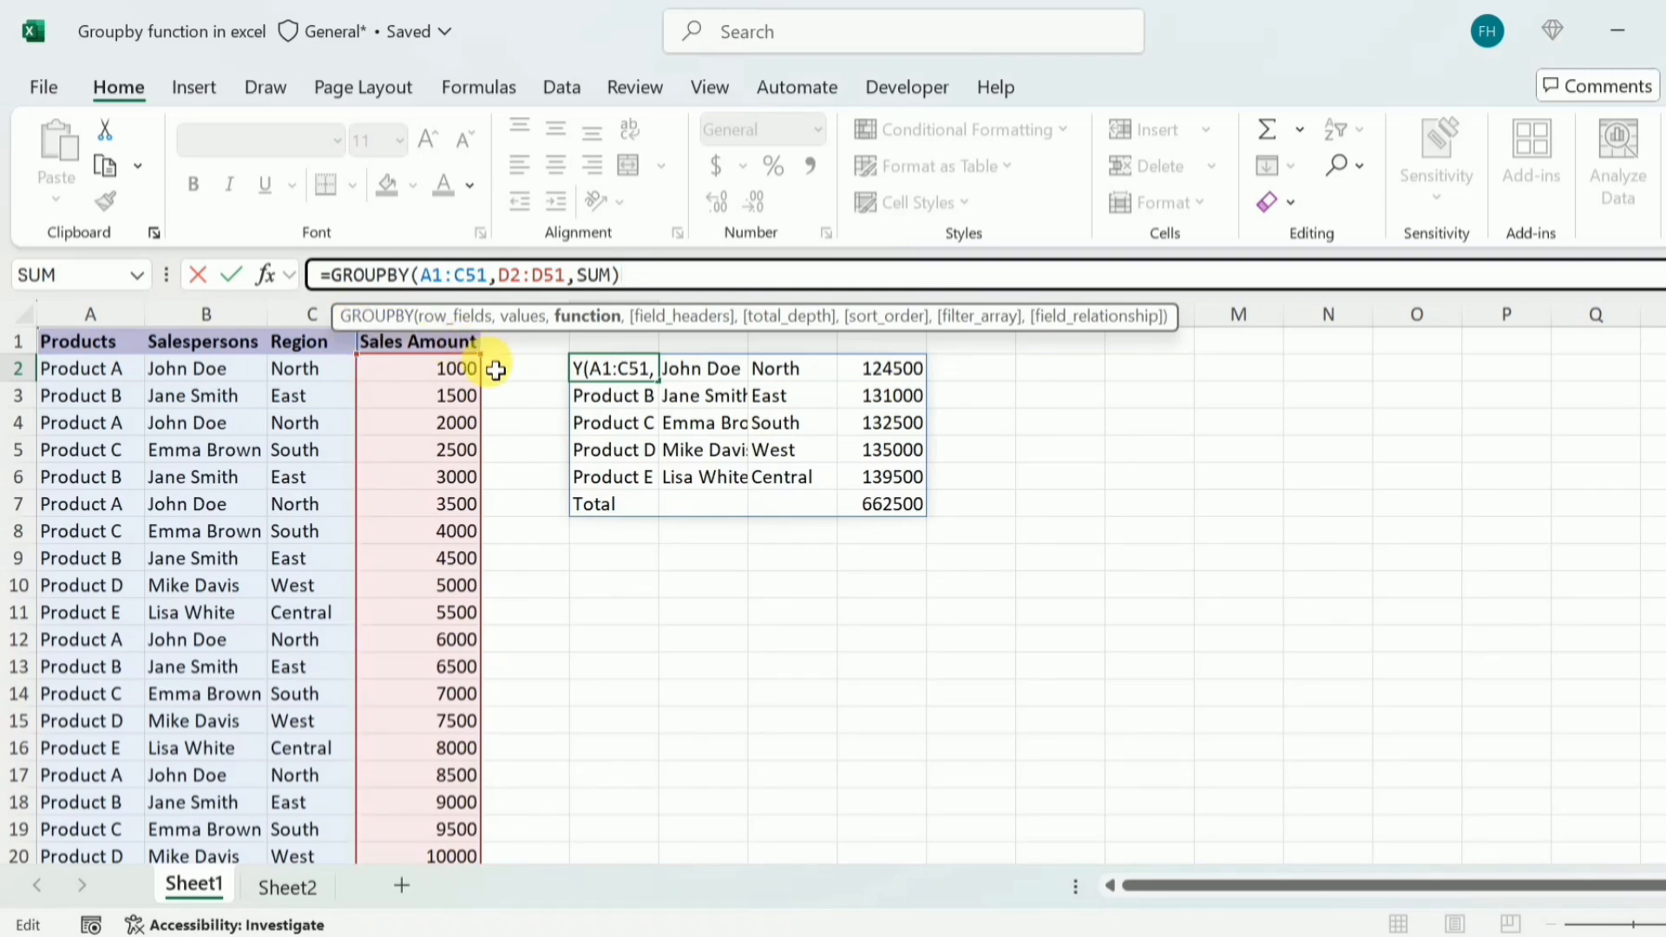
{"action": "left_click_drag", "start_coordinate": [495, 370], "coordinate": [476, 308]}
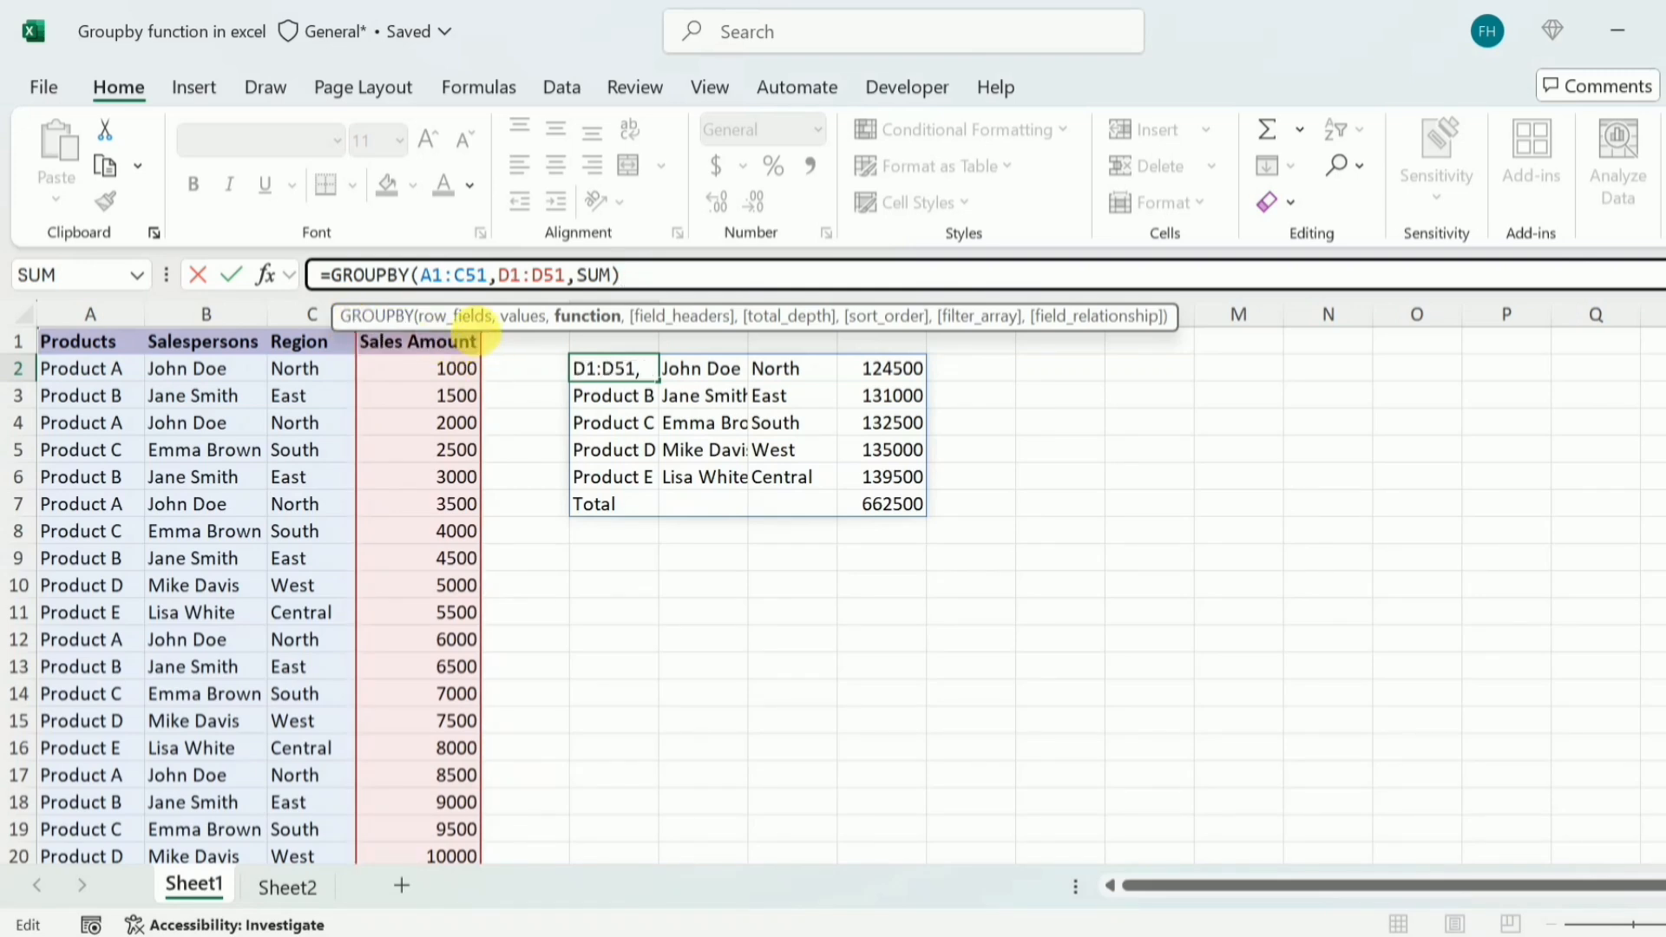
{"action": "type", "text": ",3"}
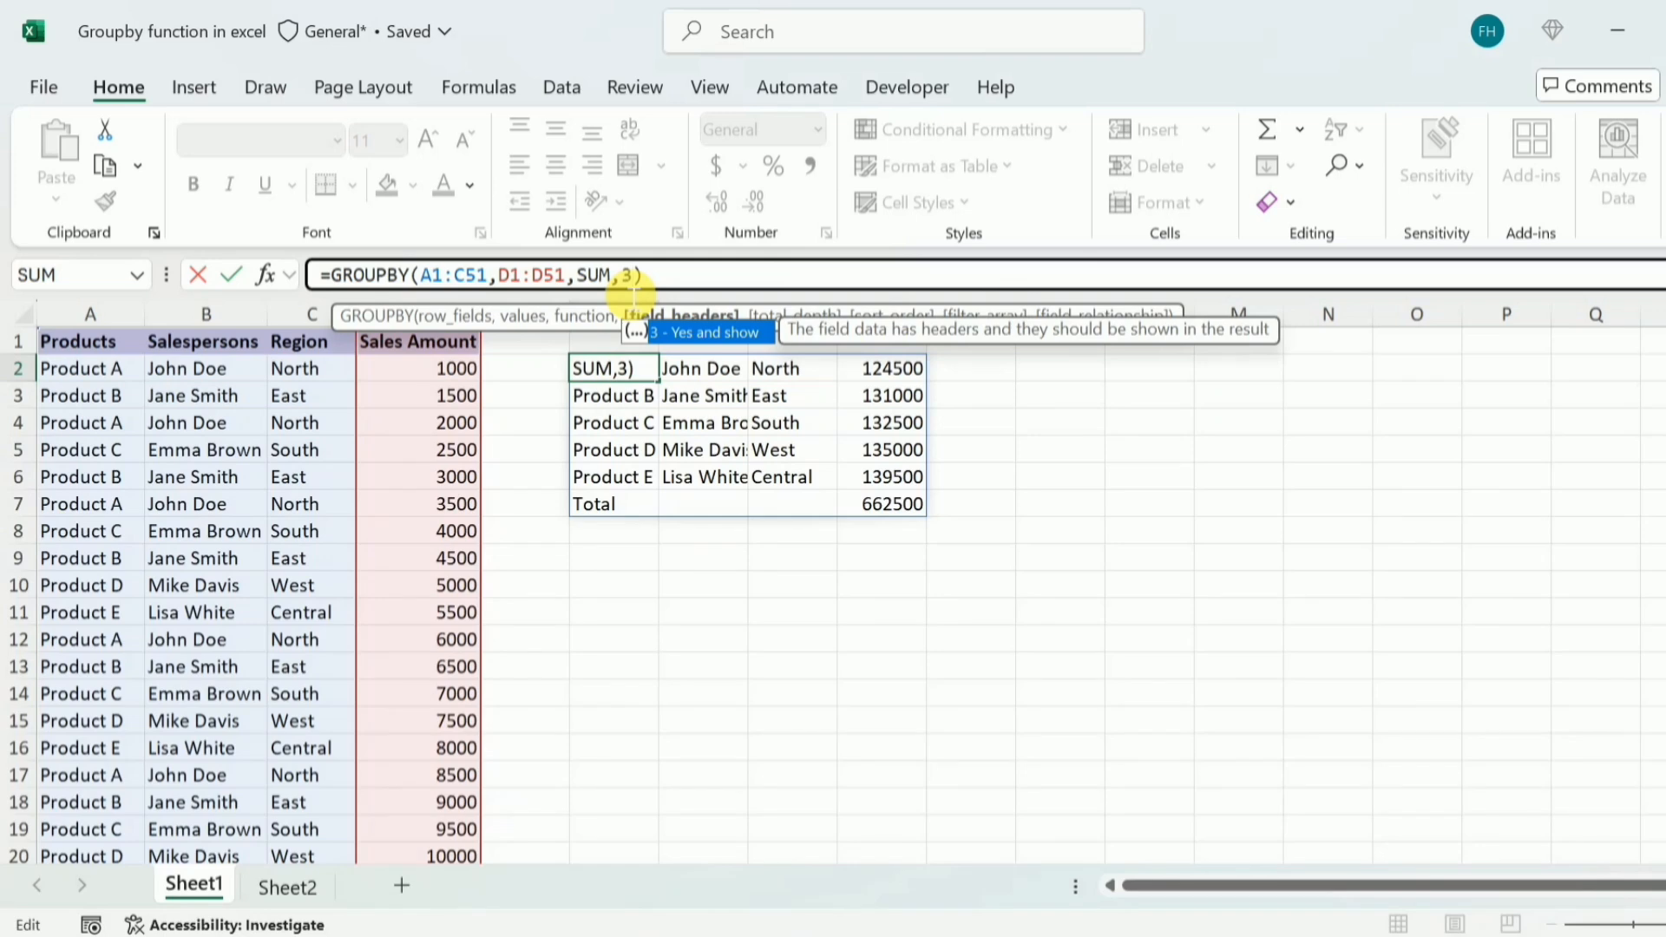
{"action": "key", "text": "Return"}
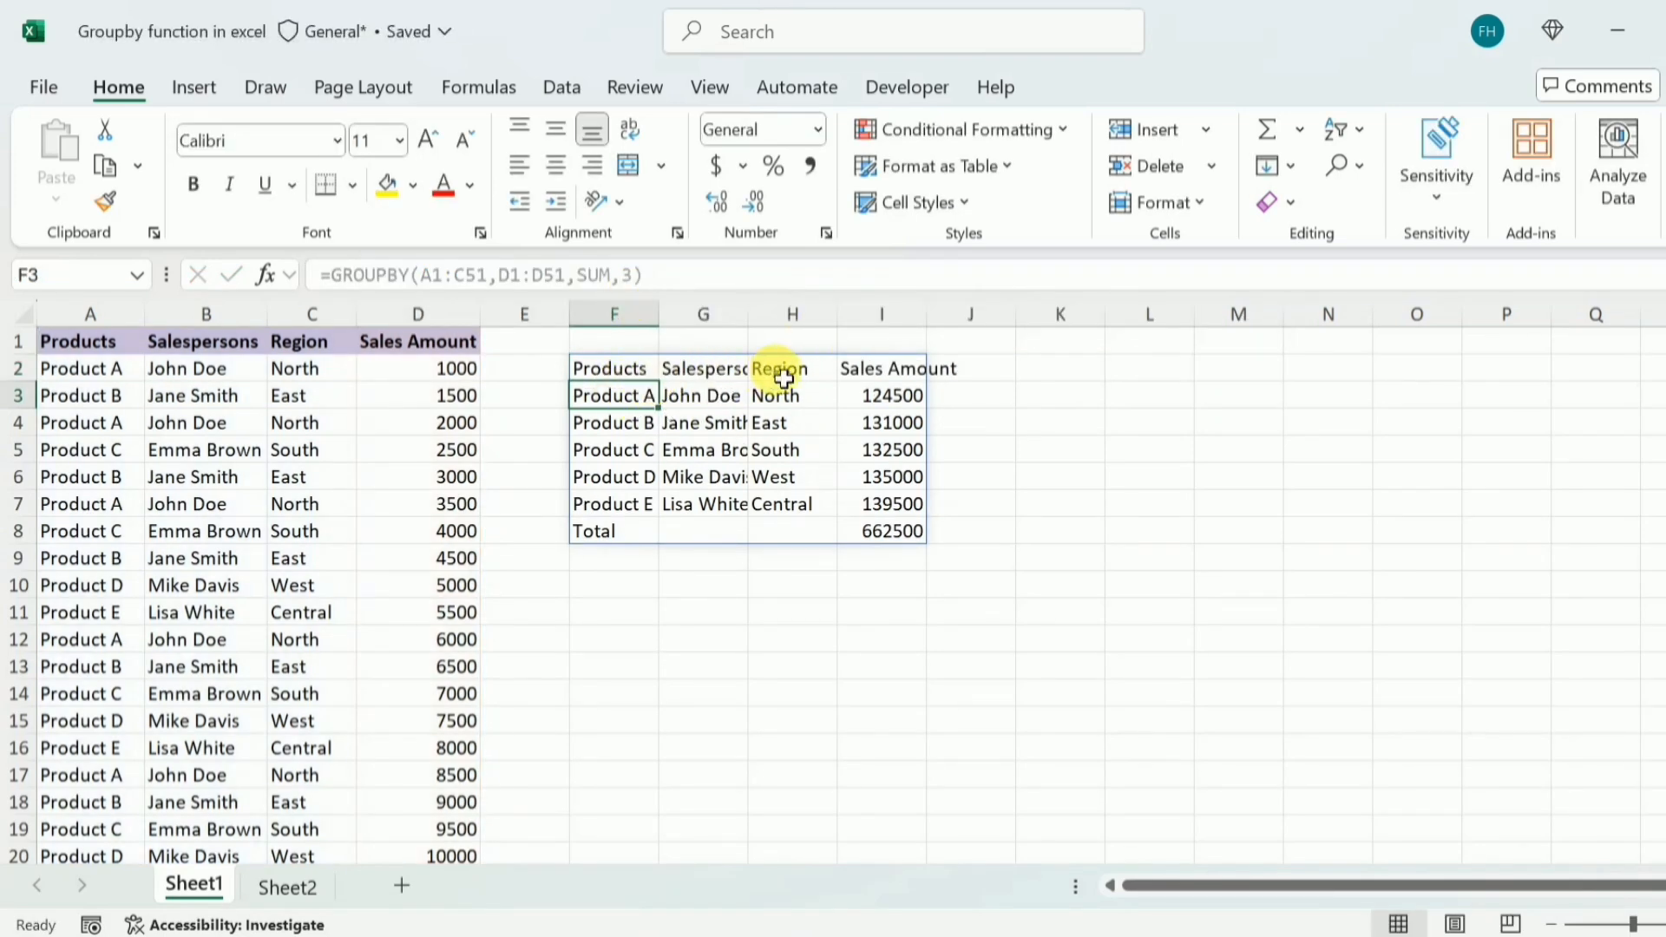
Add a total_depth argument of 2 (Grand and subtotals) to the GROUPBY formula in F2
{"action": "left_click", "coordinate": [614, 369]}
{"action": "left_click", "coordinate": [634, 276]}
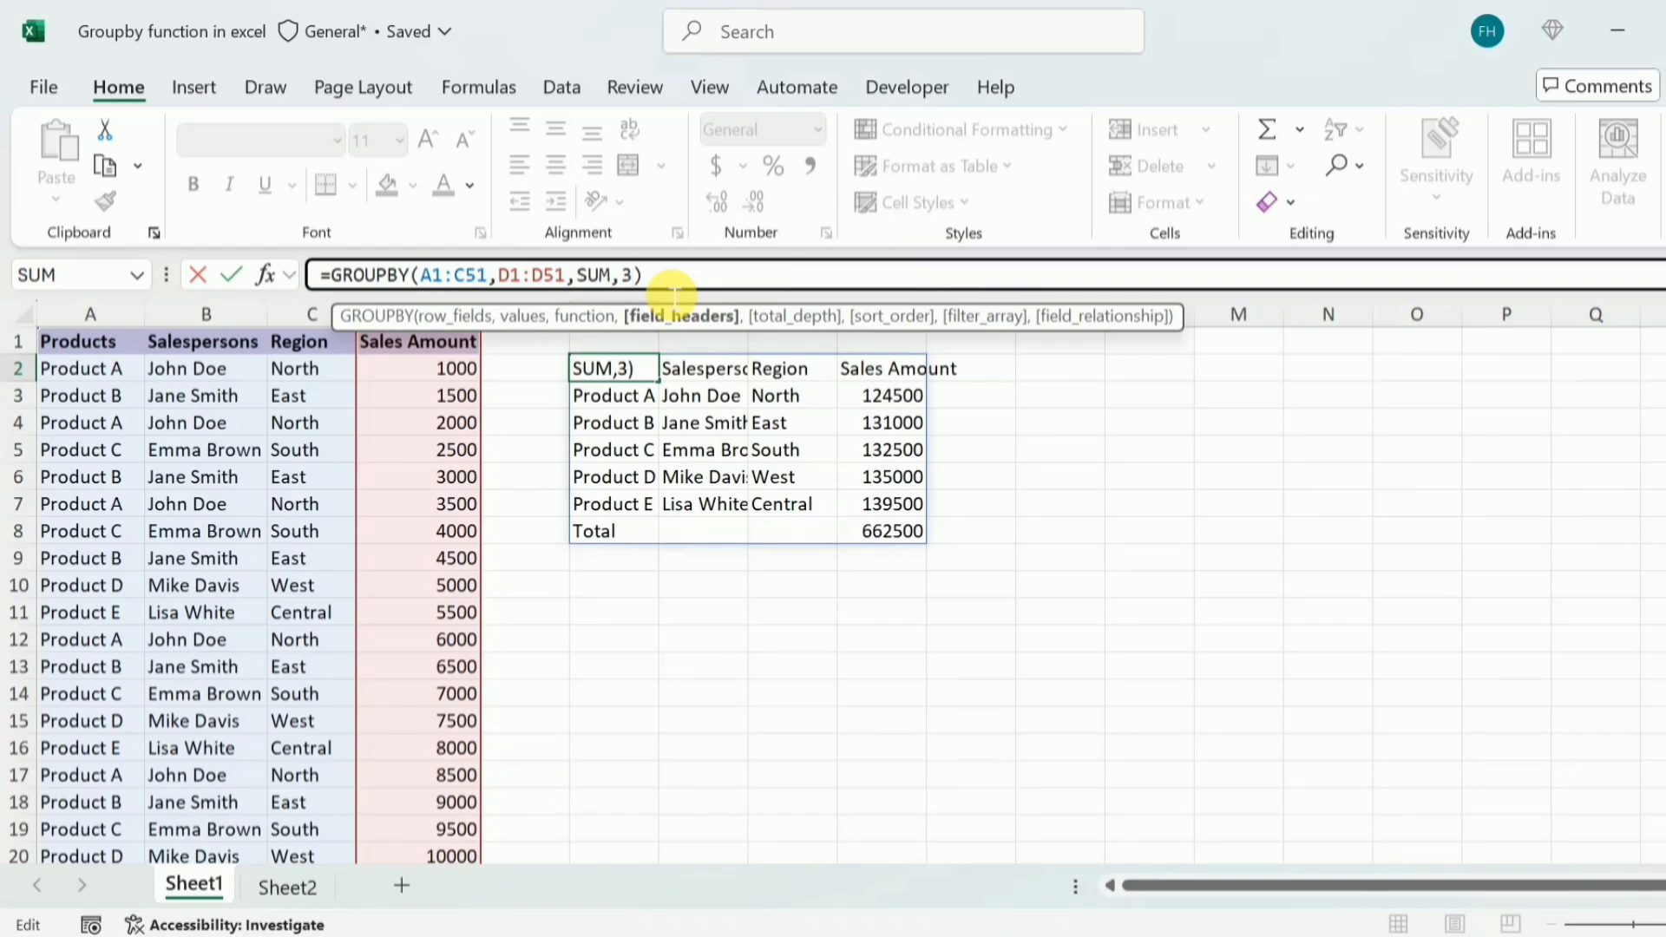
{"action": "type", "text": ","}
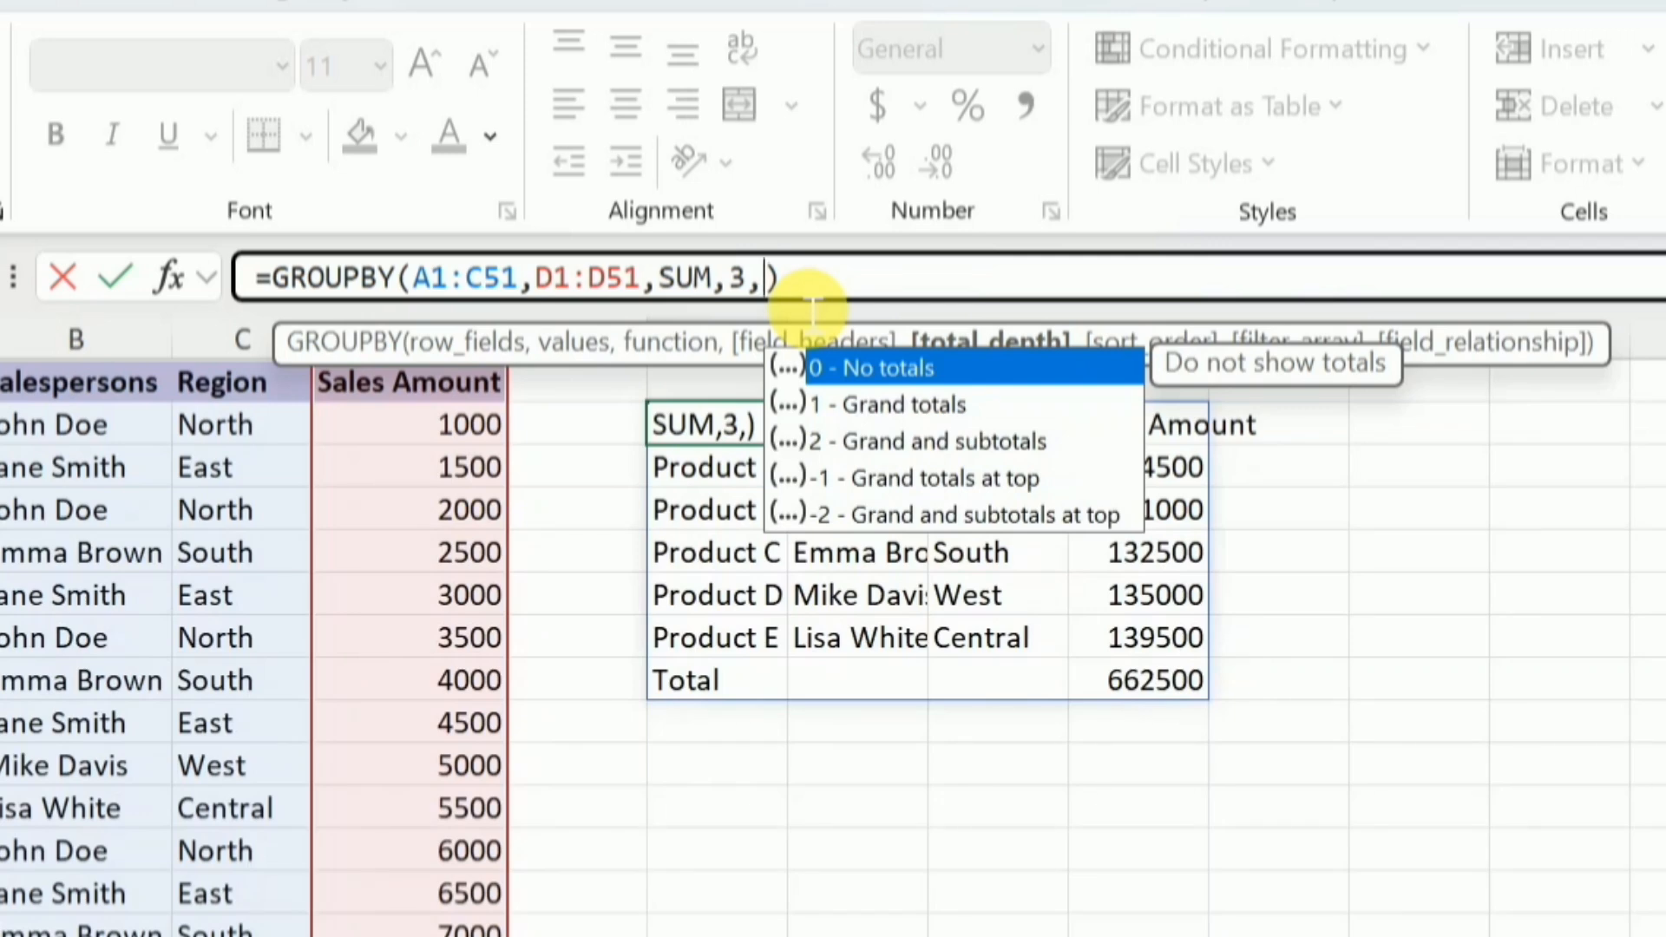
{"action": "type", "text": "2"}
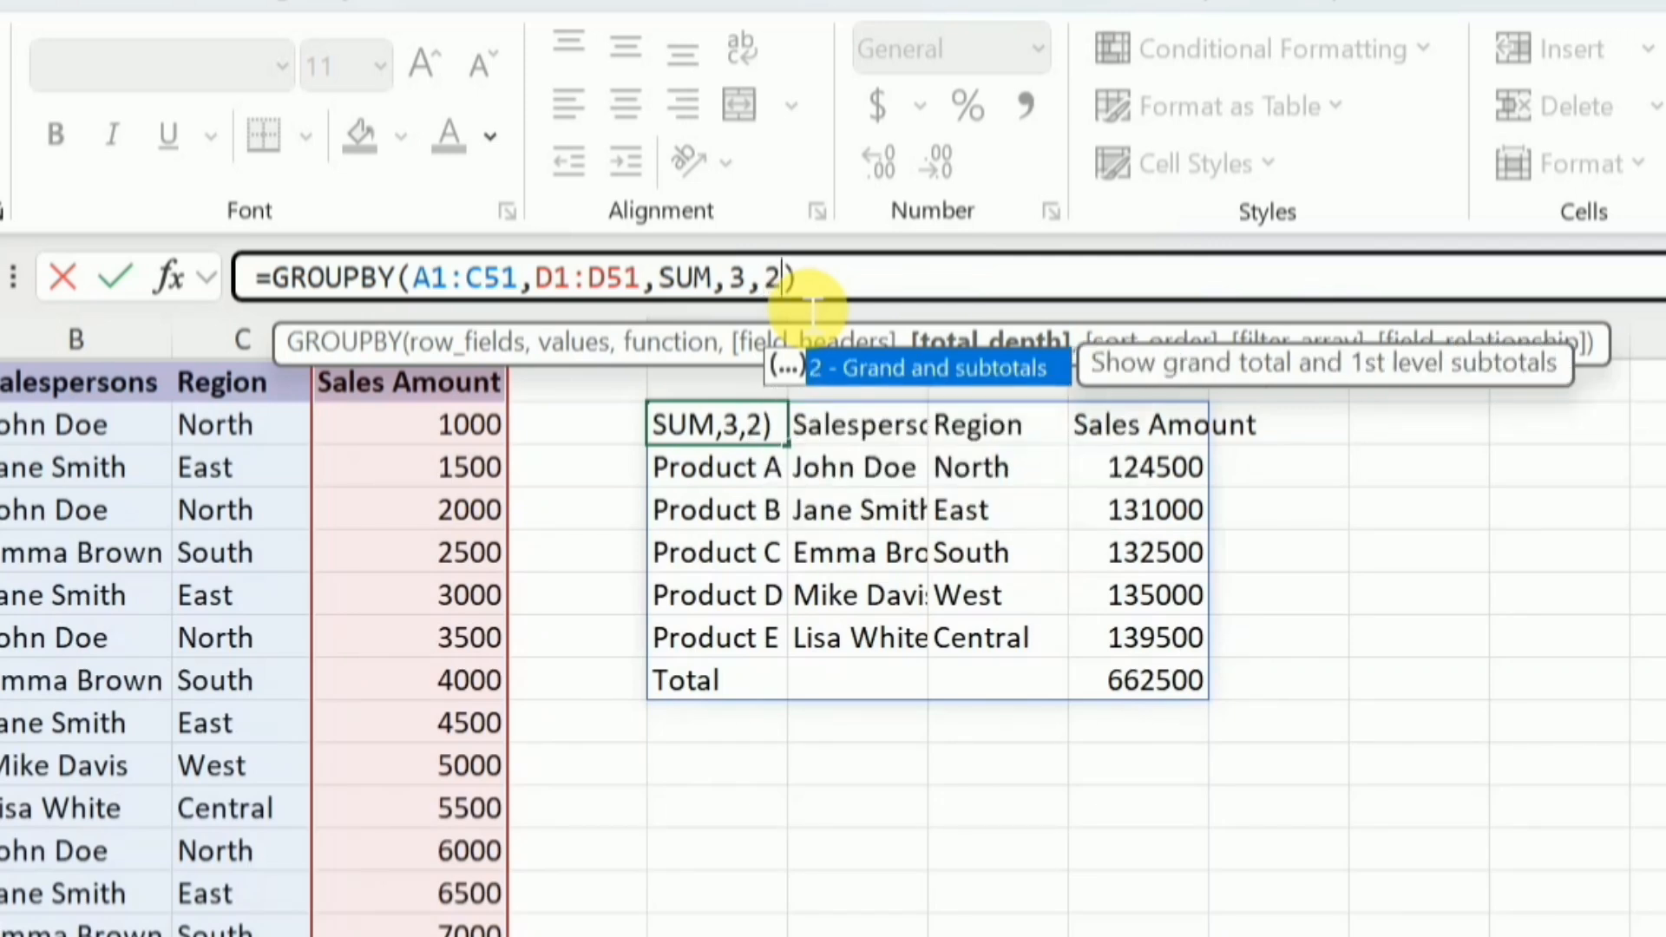
{"action": "key", "text": "Return"}
Add a sort_order argument of 4 to the GROUPBY formula to sort ascending by sales amount
{"action": "left_click", "coordinate": [809, 303]}
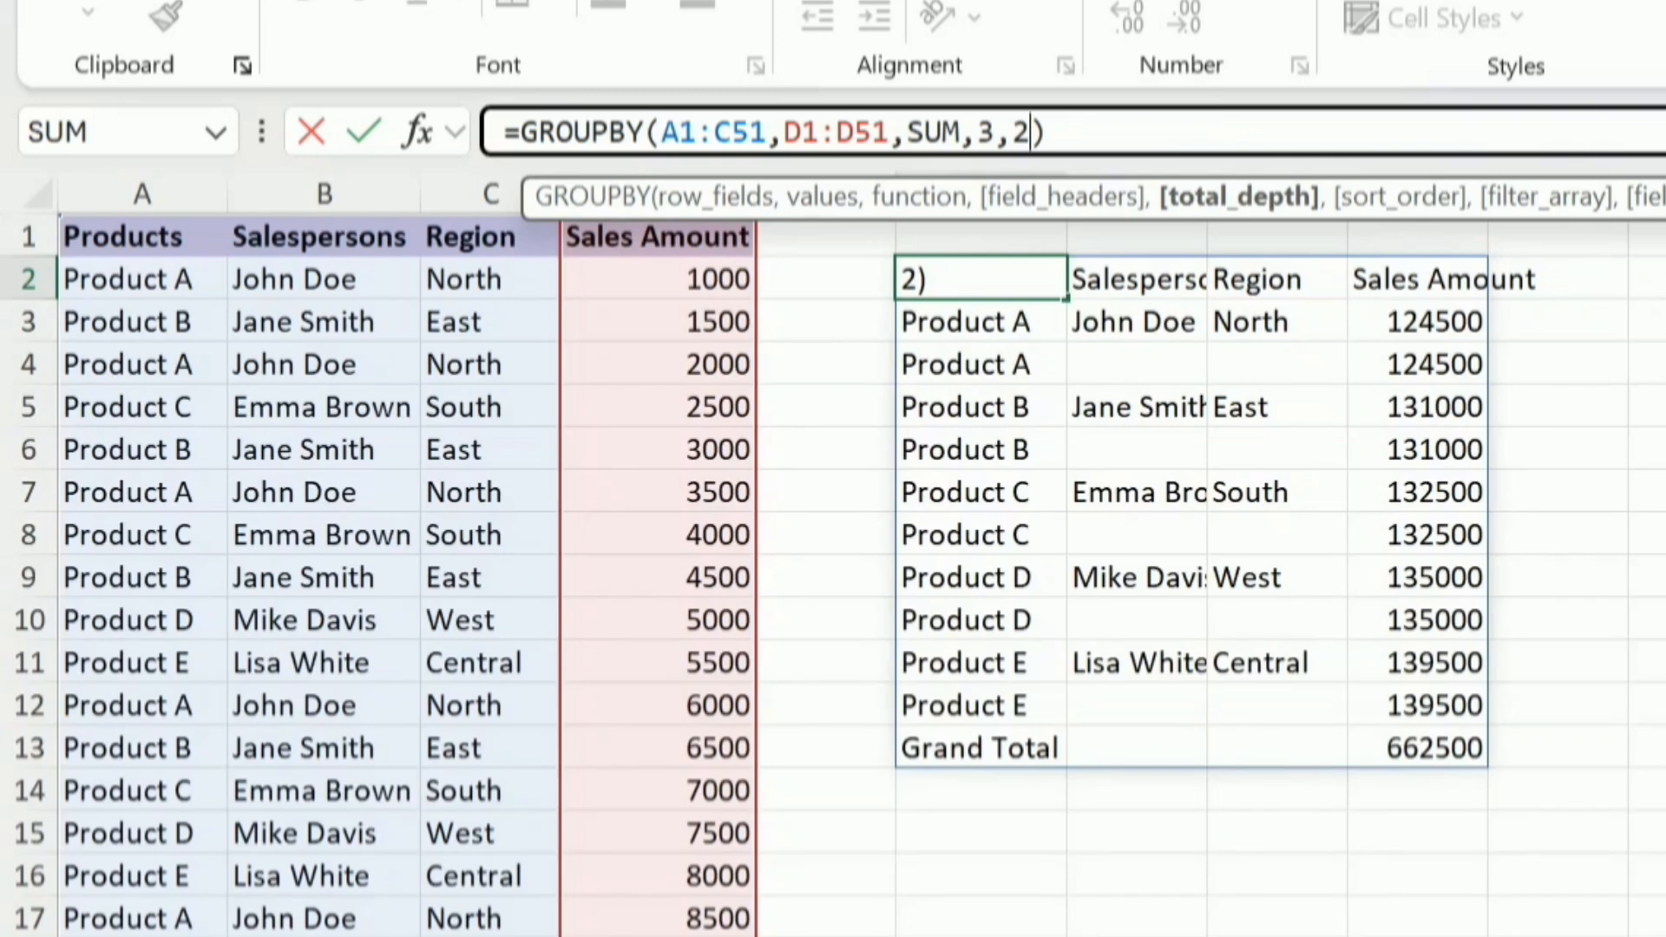
{"action": "type", "text": ","}
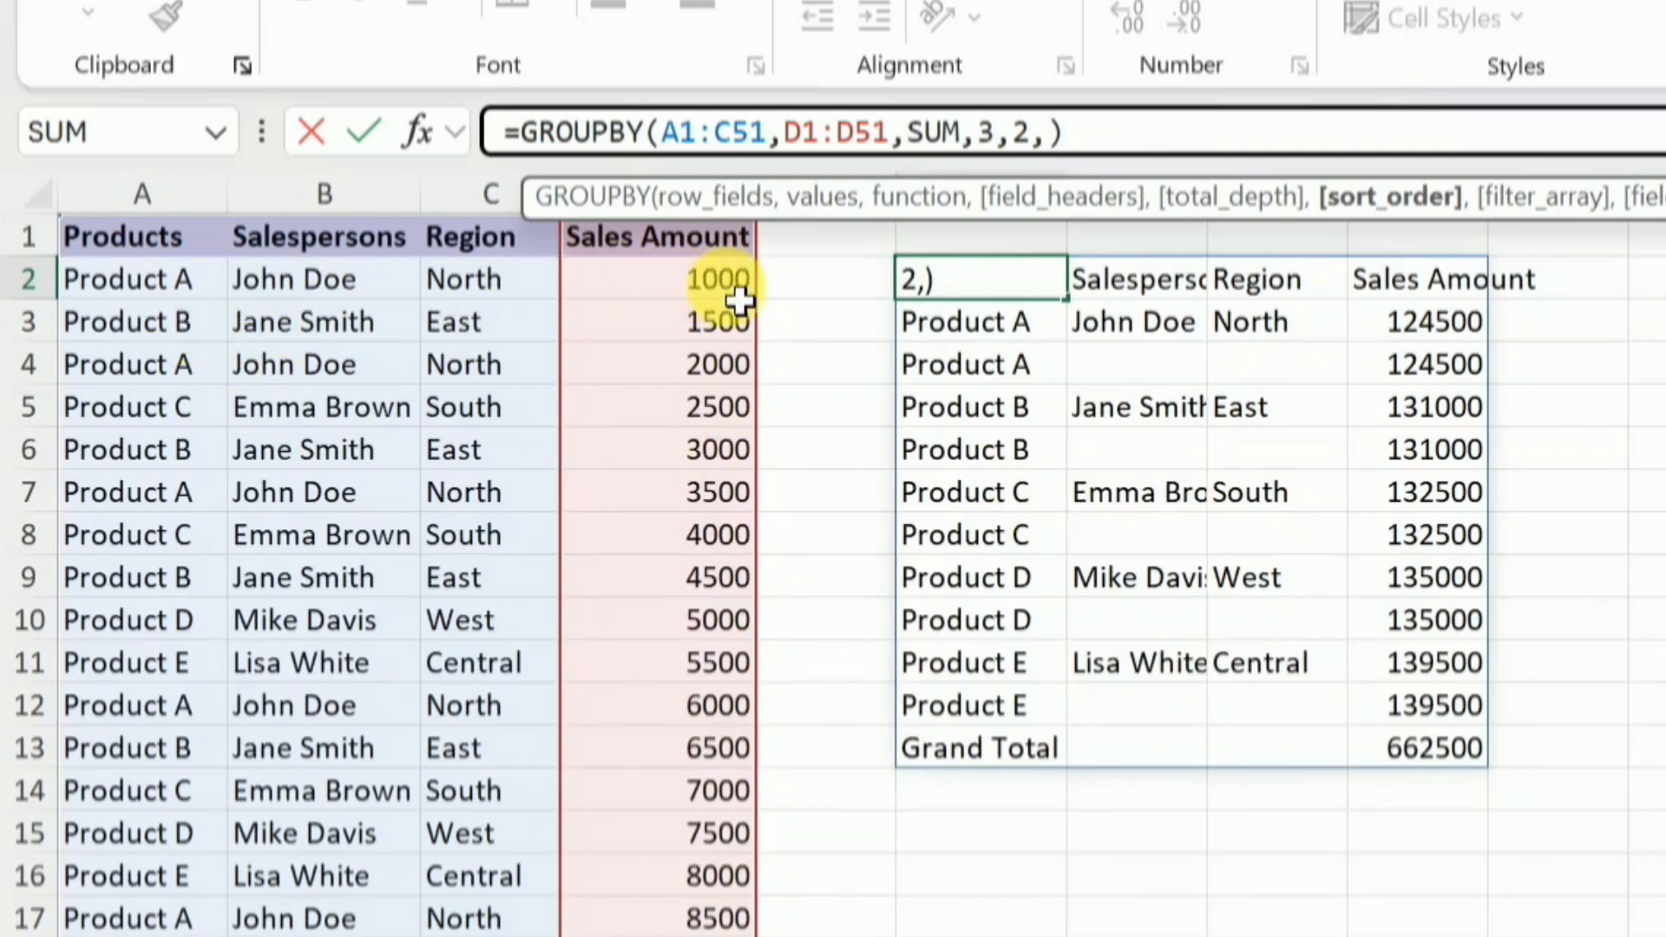
{"action": "type", "text": "4"}
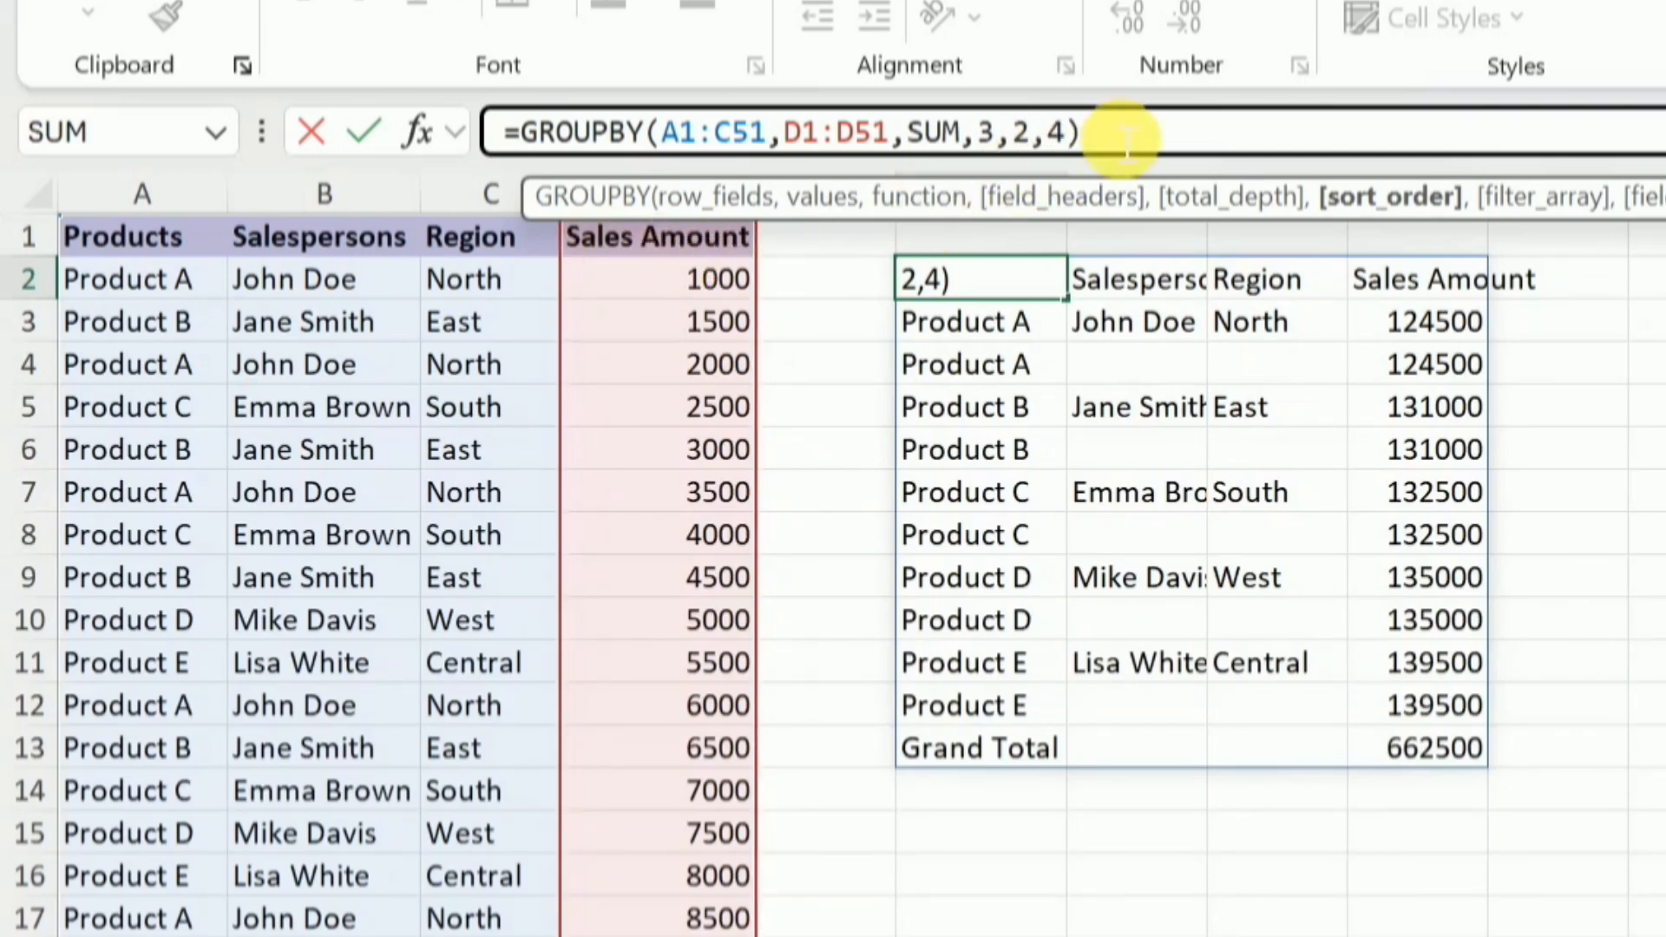
{"action": "key", "text": "Return"}
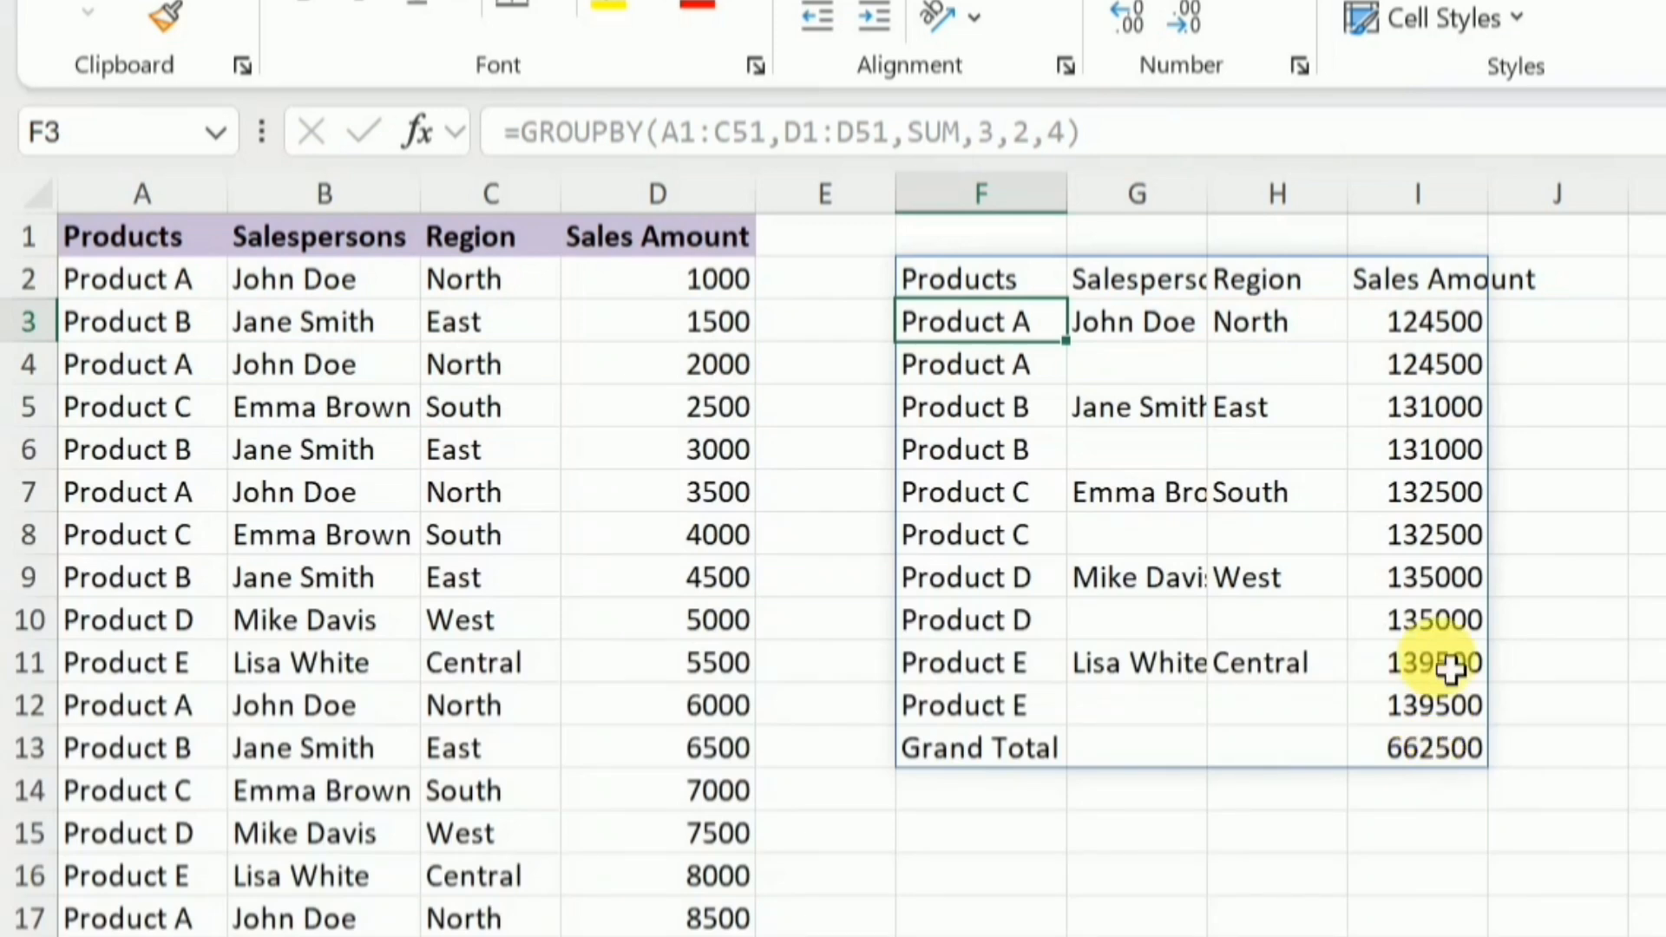
Change the sort_order argument of the GROUPBY formula in F2 to -4 for descending sales amounts
{"action": "key", "text": "Up"}
{"action": "left_click", "coordinate": [1047, 132]}
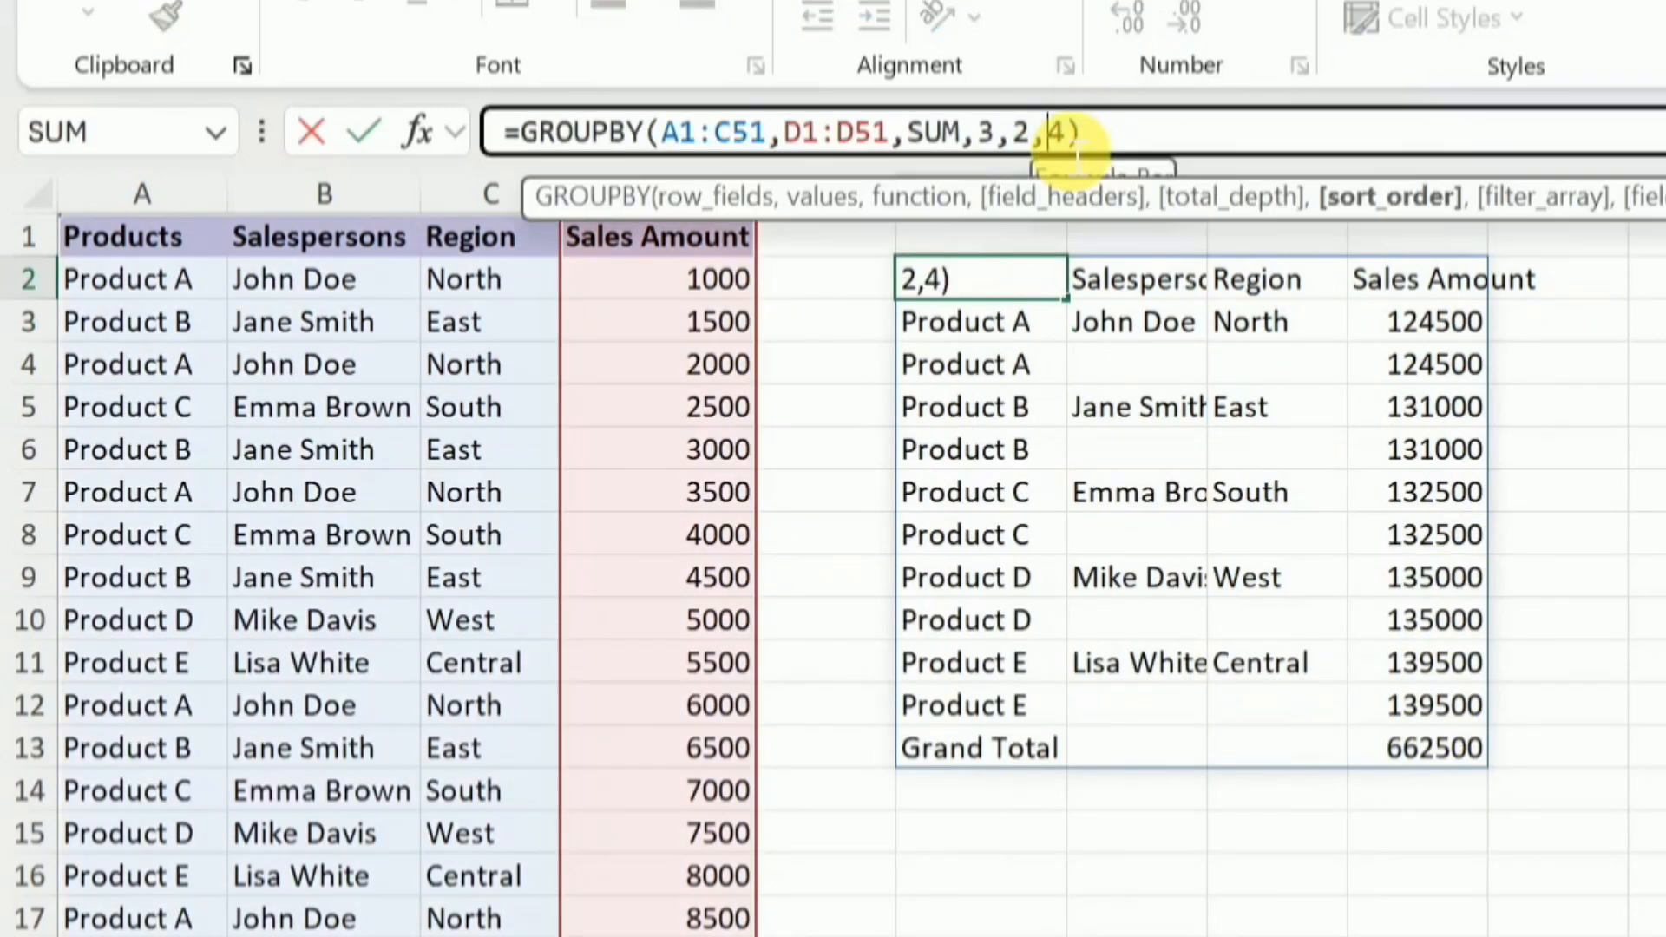
{"action": "type", "text": "-"}
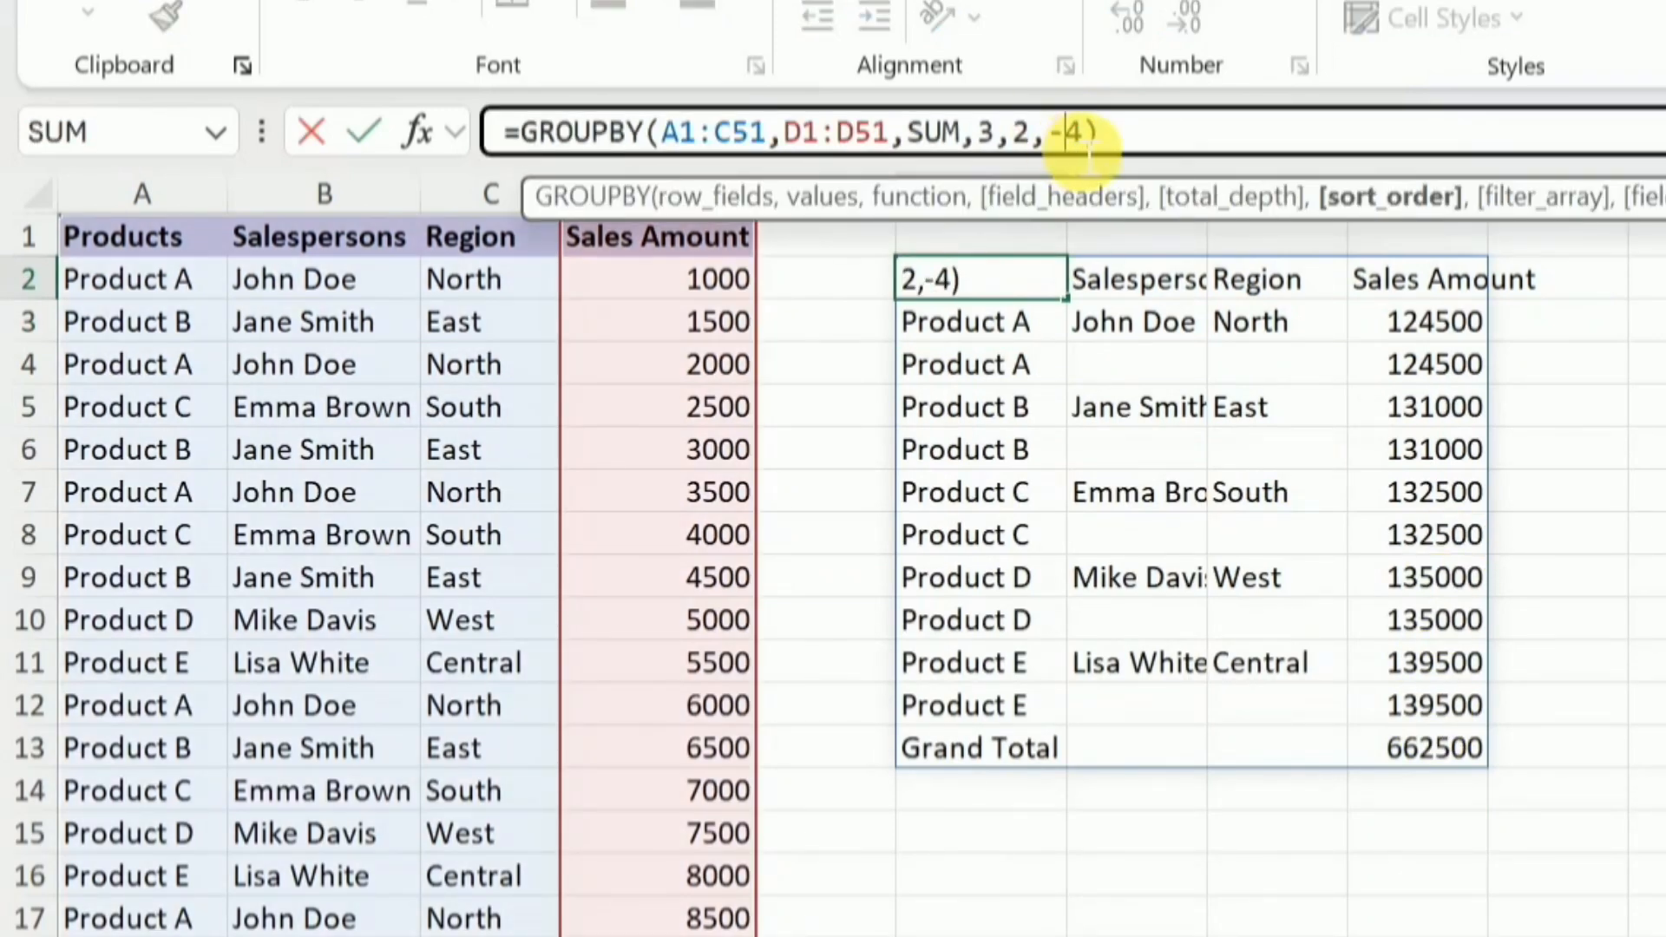
{"action": "left_click", "coordinate": [1119, 159]}
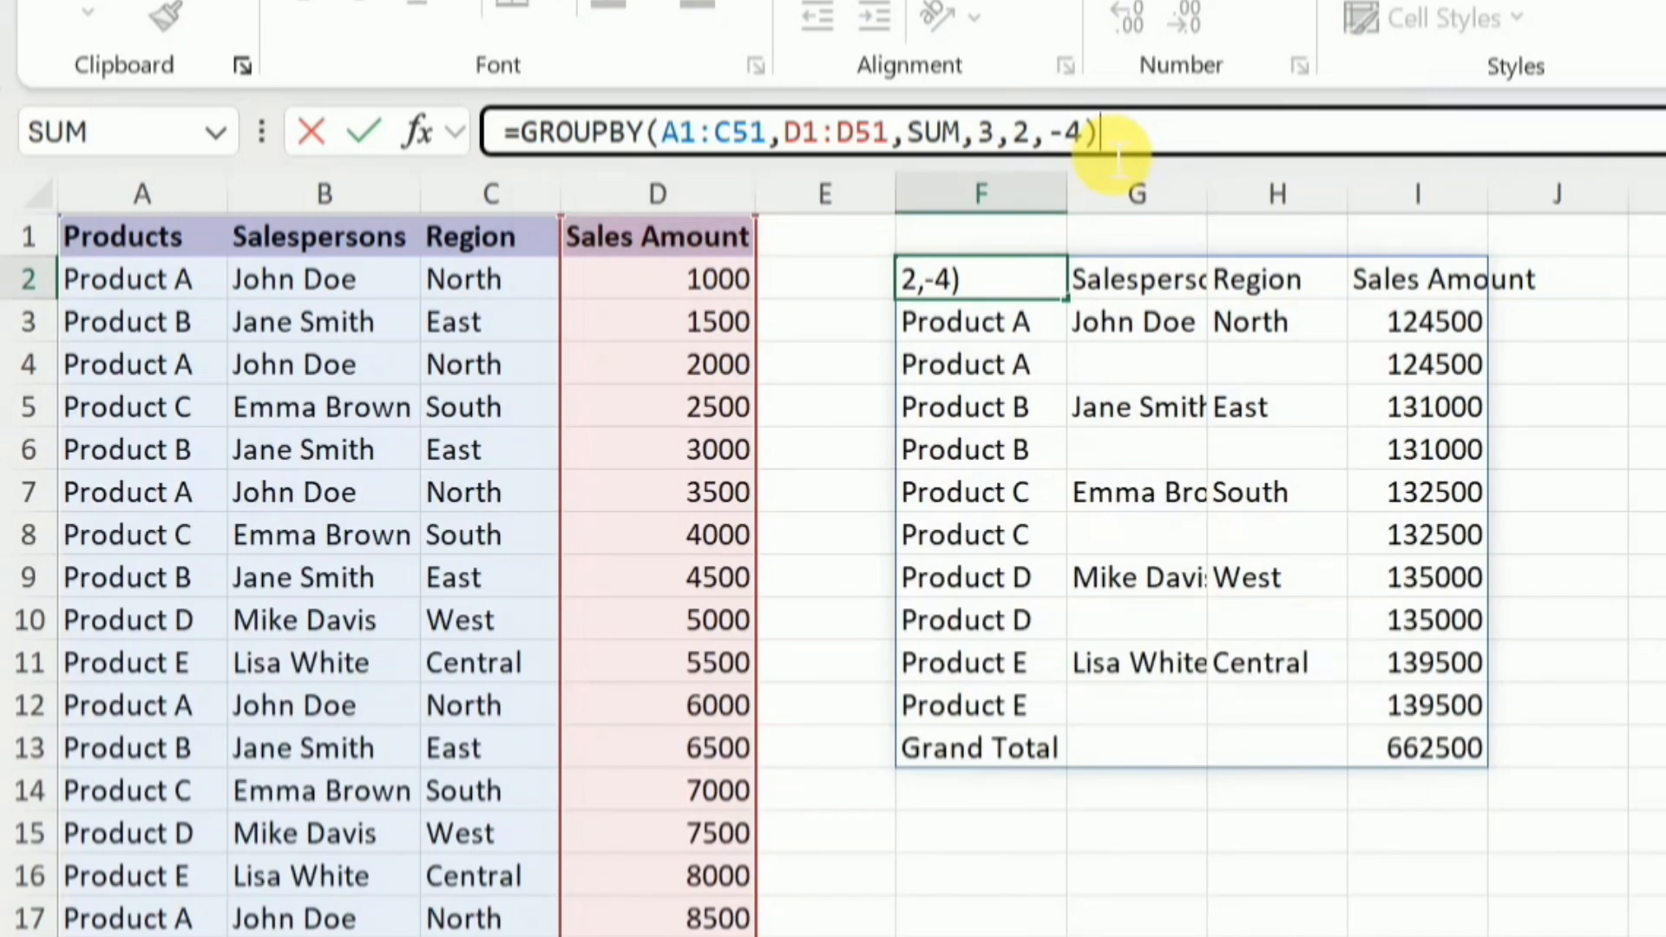
{"action": "key", "text": "Return"}
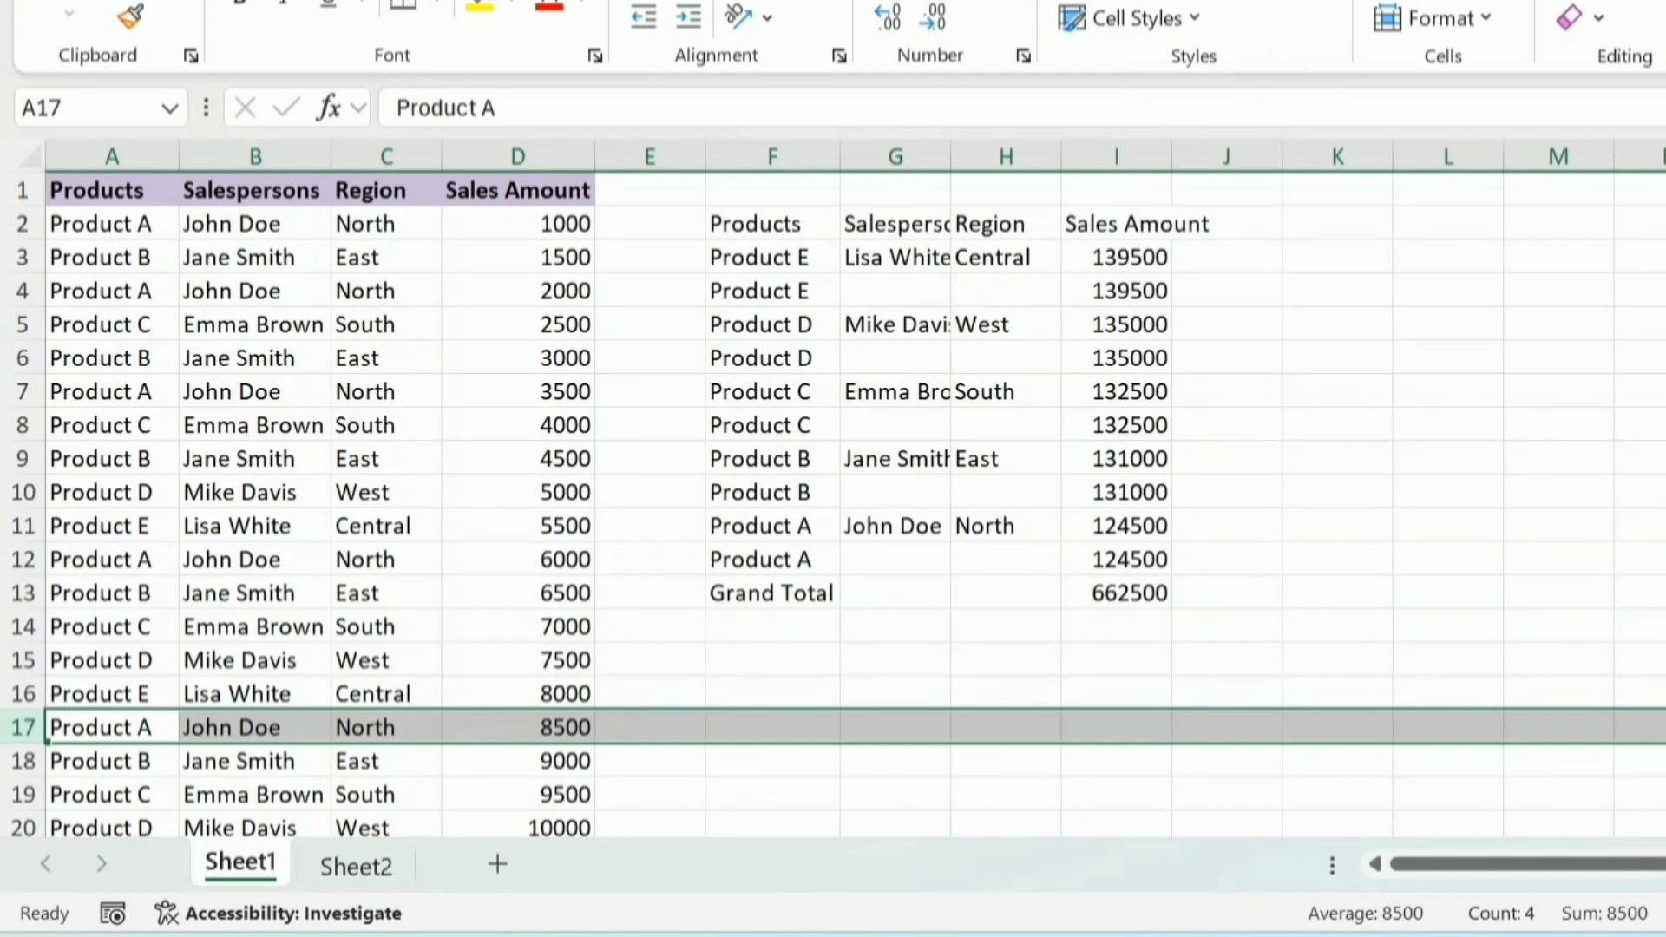
Insert an empty row at row 17 of the sales data and enter 0 as its sales amount in D17
{"action": "key", "text": "ctrl+plus"}
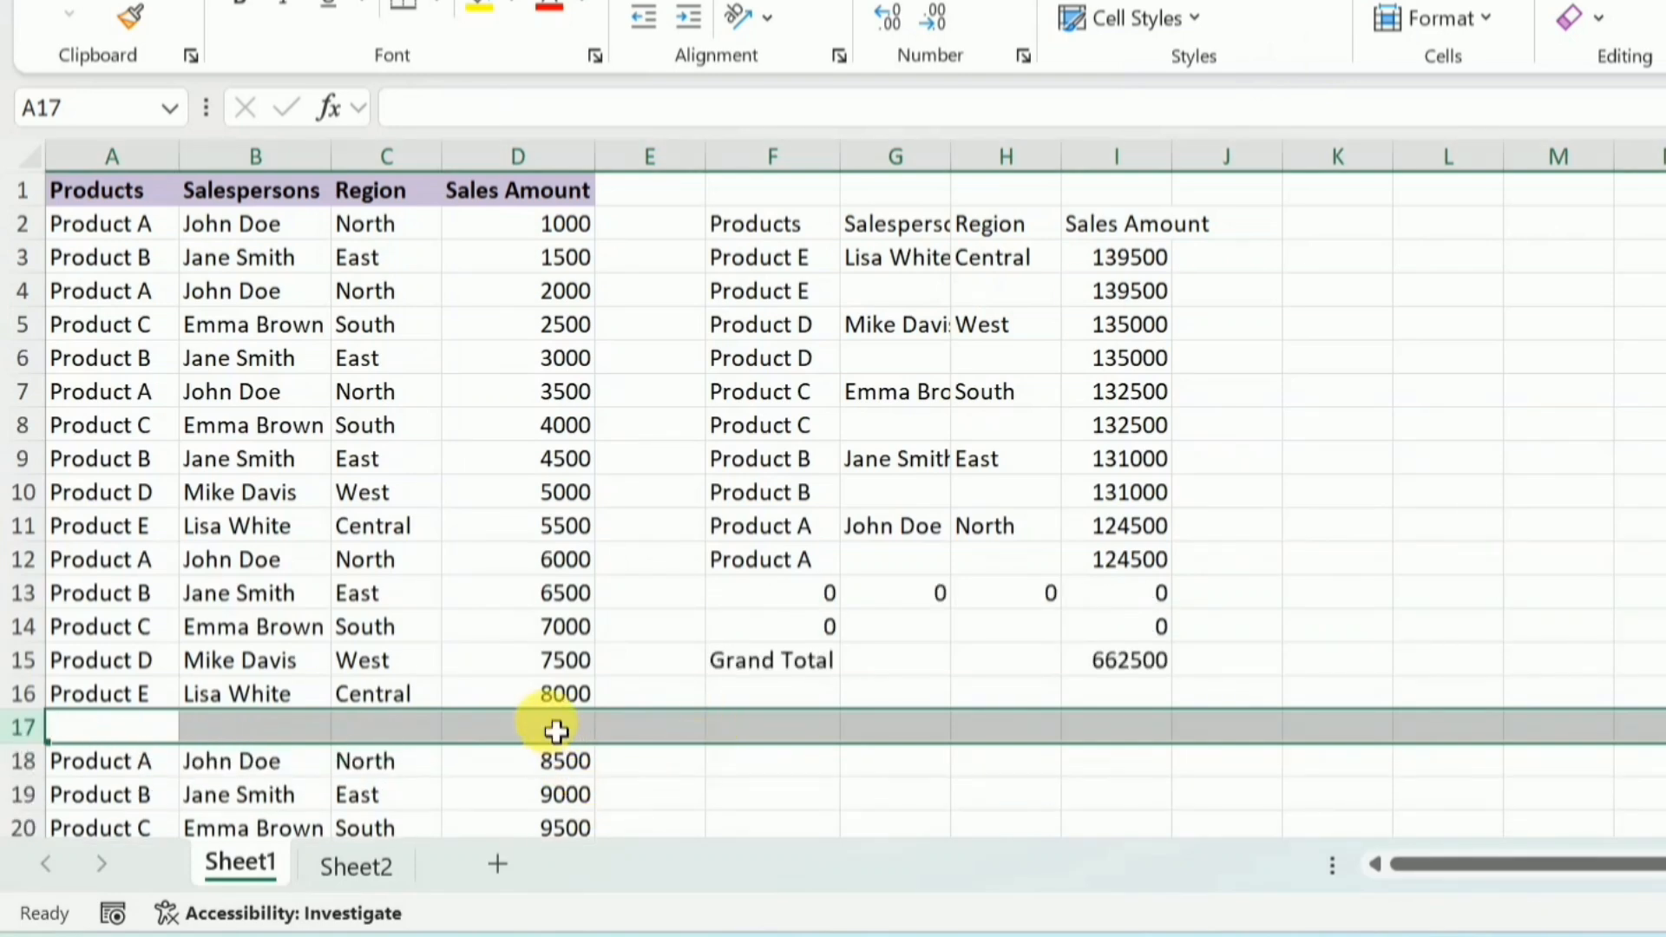
{"action": "left_click", "coordinate": [556, 732]}
{"action": "type", "text": "0"}
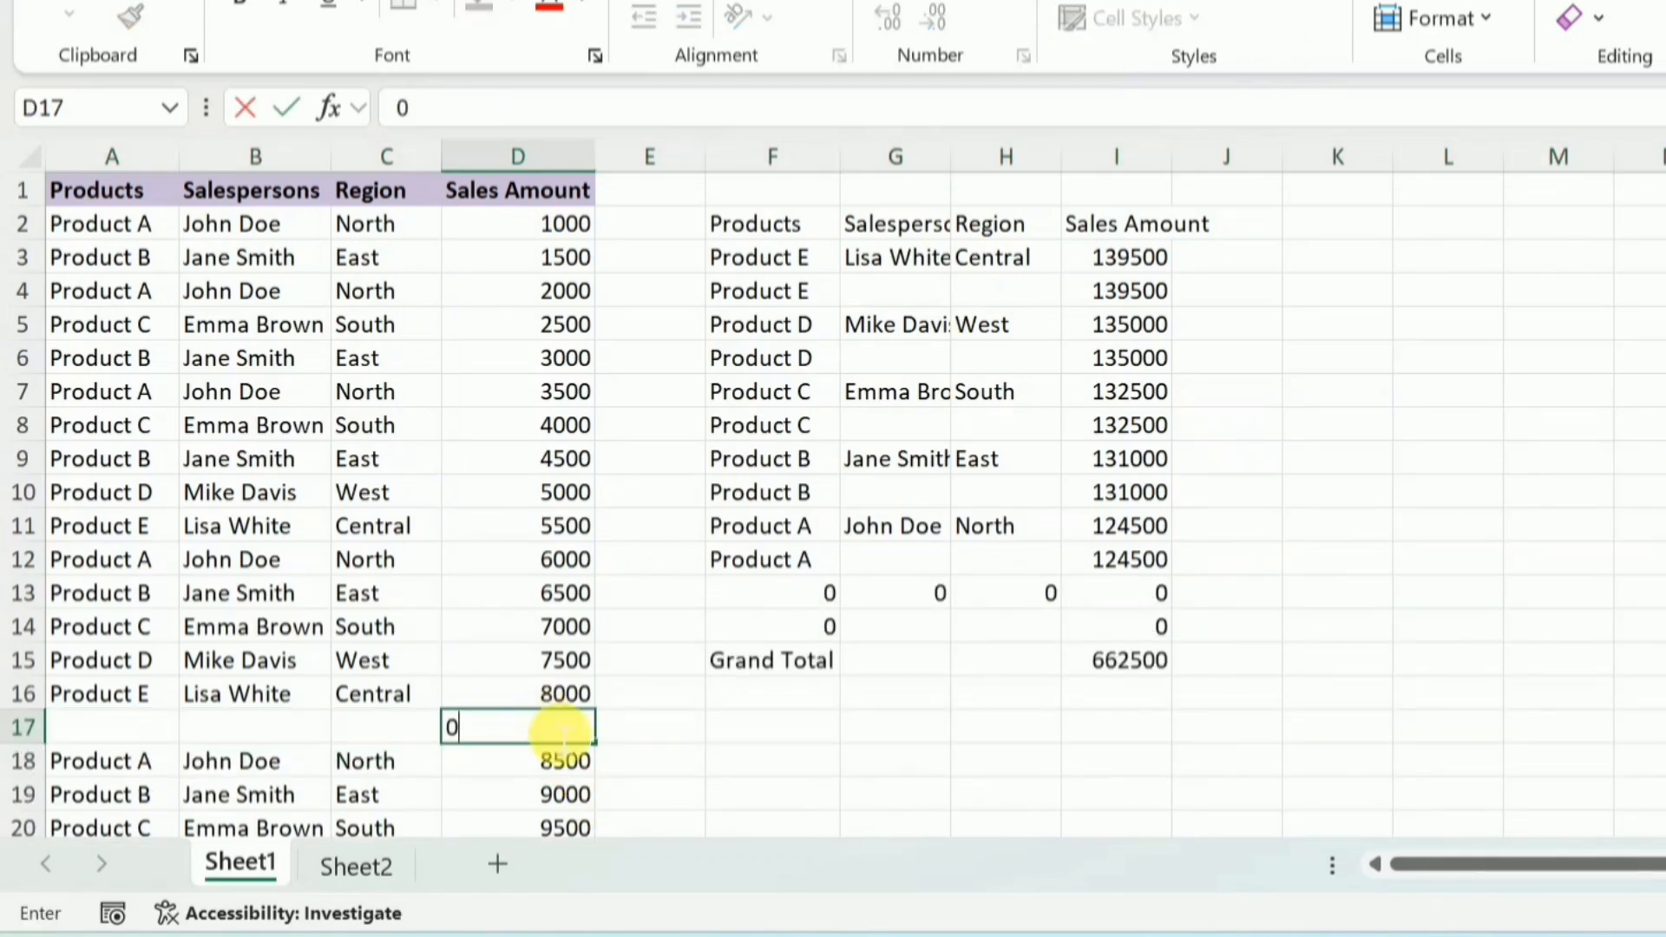
{"action": "left_click", "coordinate": [742, 744]}
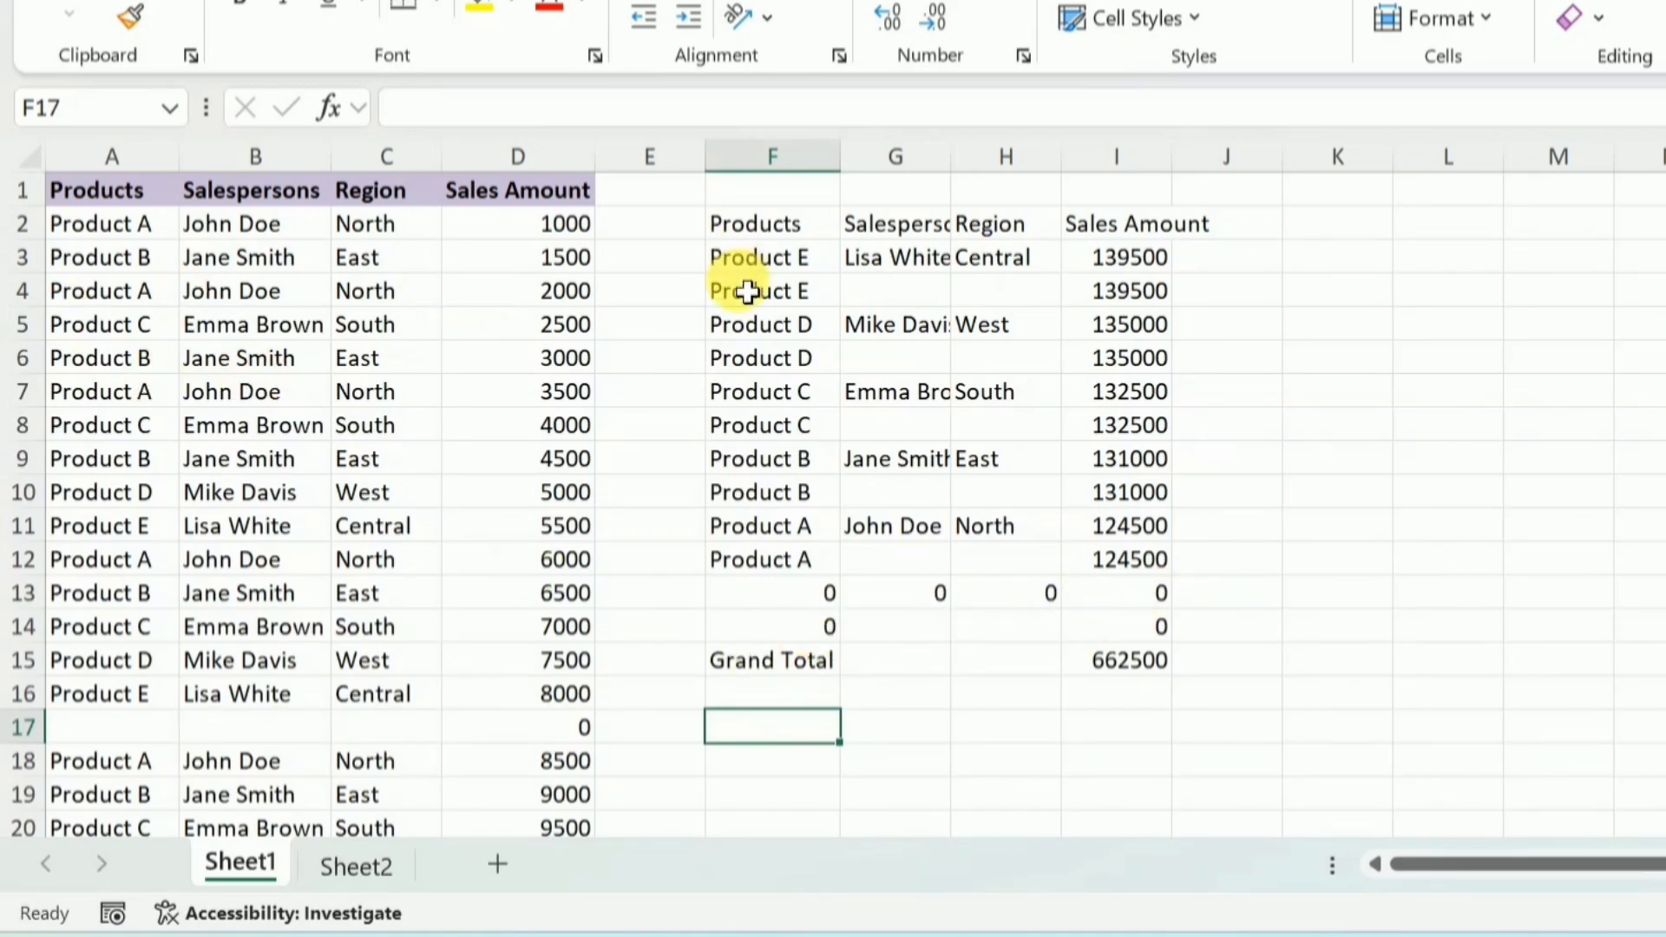
Add the filter_array argument A2:D52<>"" to the GROUPBY formula in F2 and autofit column G
{"action": "left_click", "coordinate": [785, 226]}
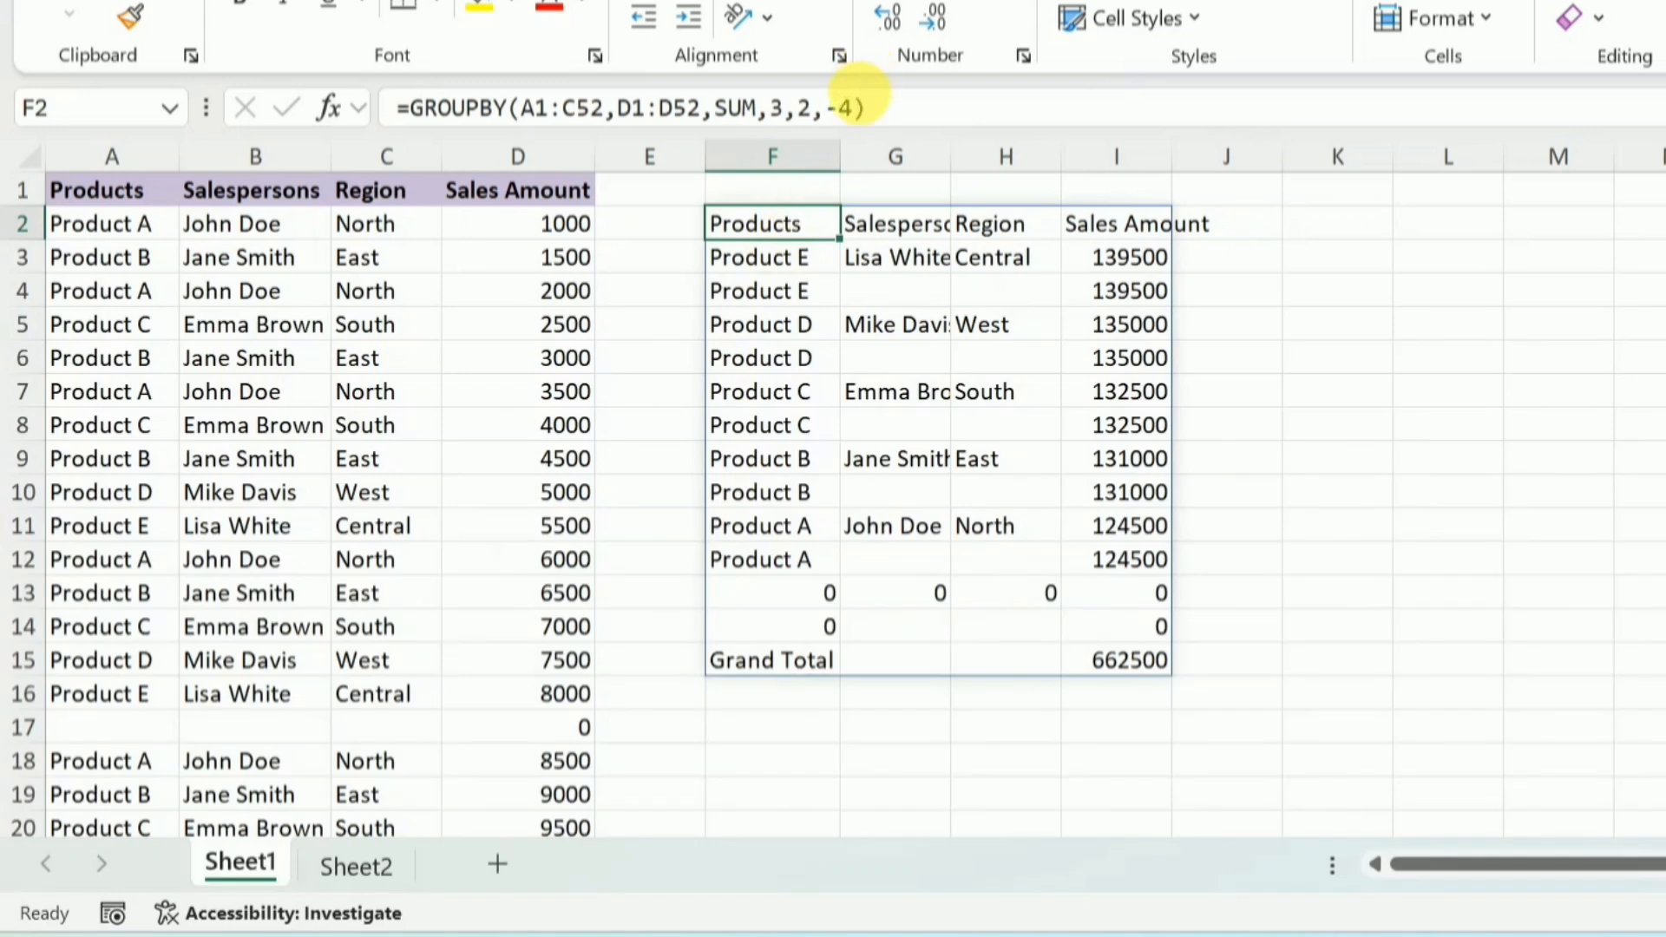
{"action": "left_click", "coordinate": [854, 107]}
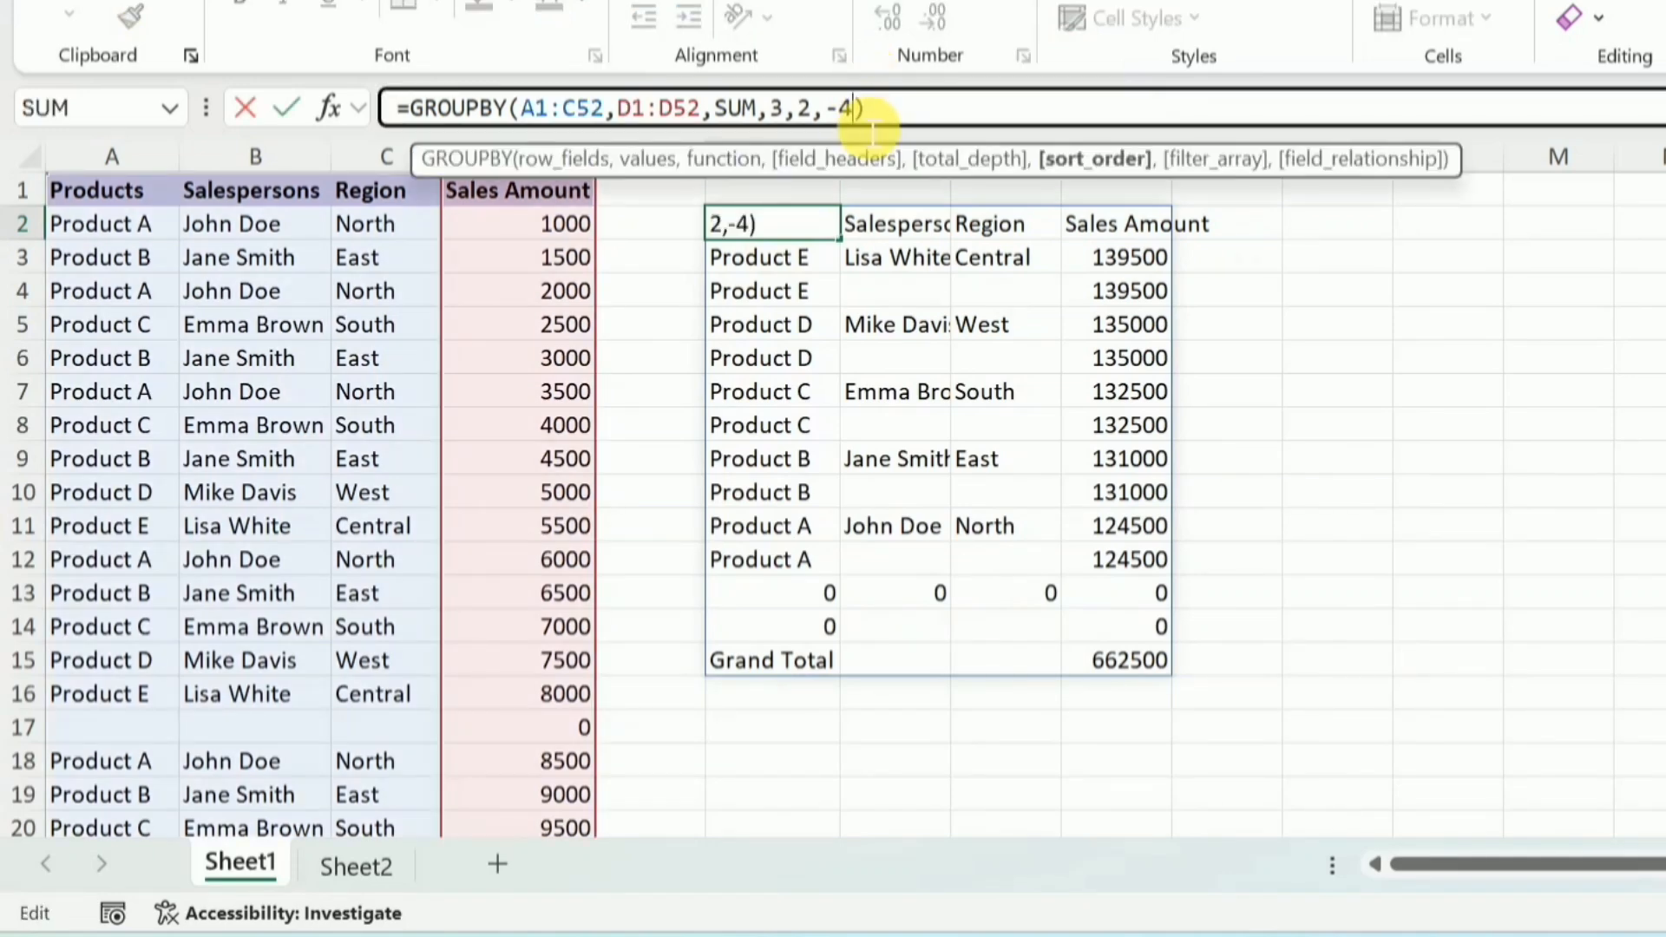
{"action": "type", "text": ","}
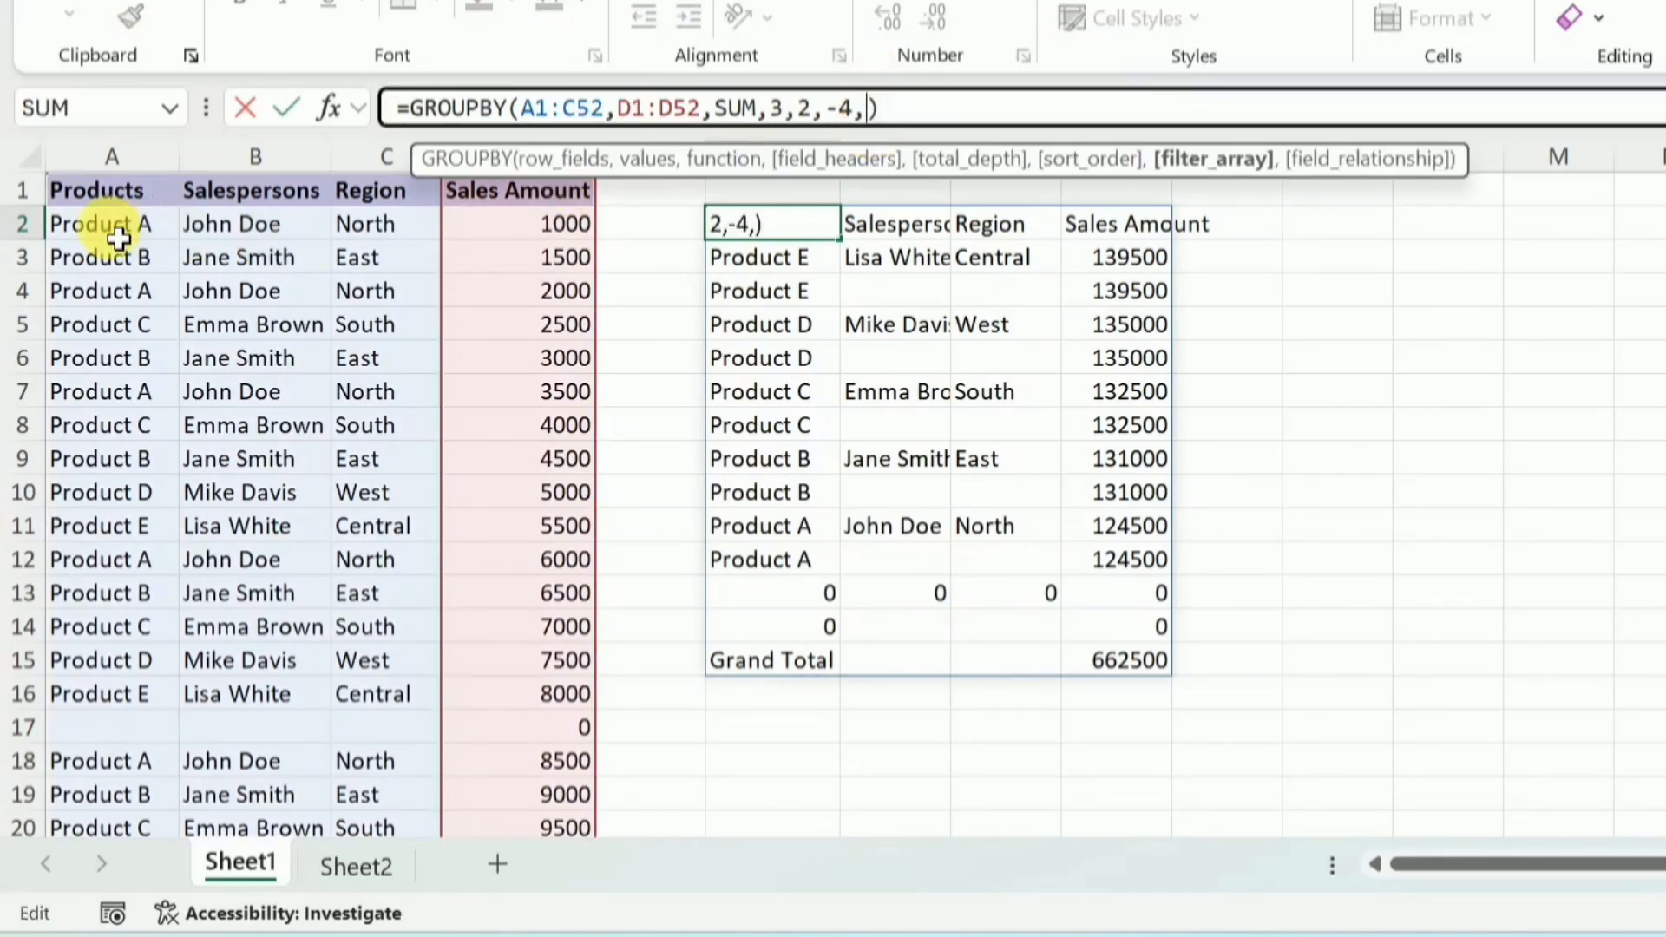
{"action": "left_click_drag", "start_coordinate": [119, 237], "coordinate": [550, 761]}
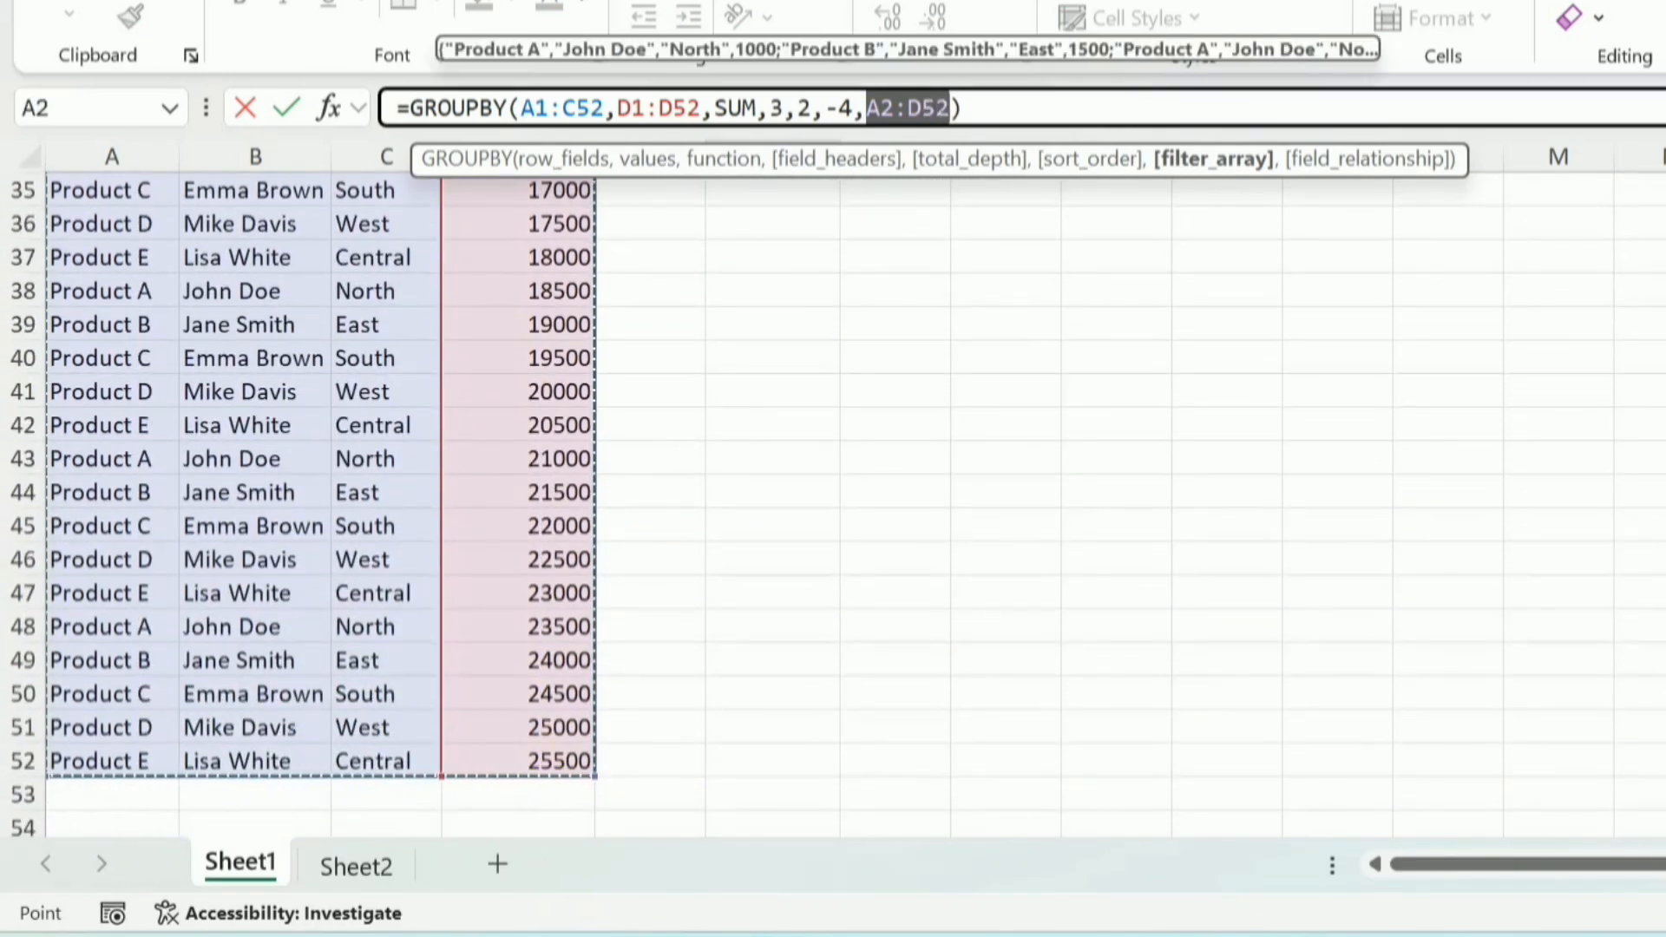
{"action": "scroll", "coordinate": [833, 485], "scroll_direction": "up", "scroll_amount": 10}
{"action": "left_click", "coordinate": [961, 126]}
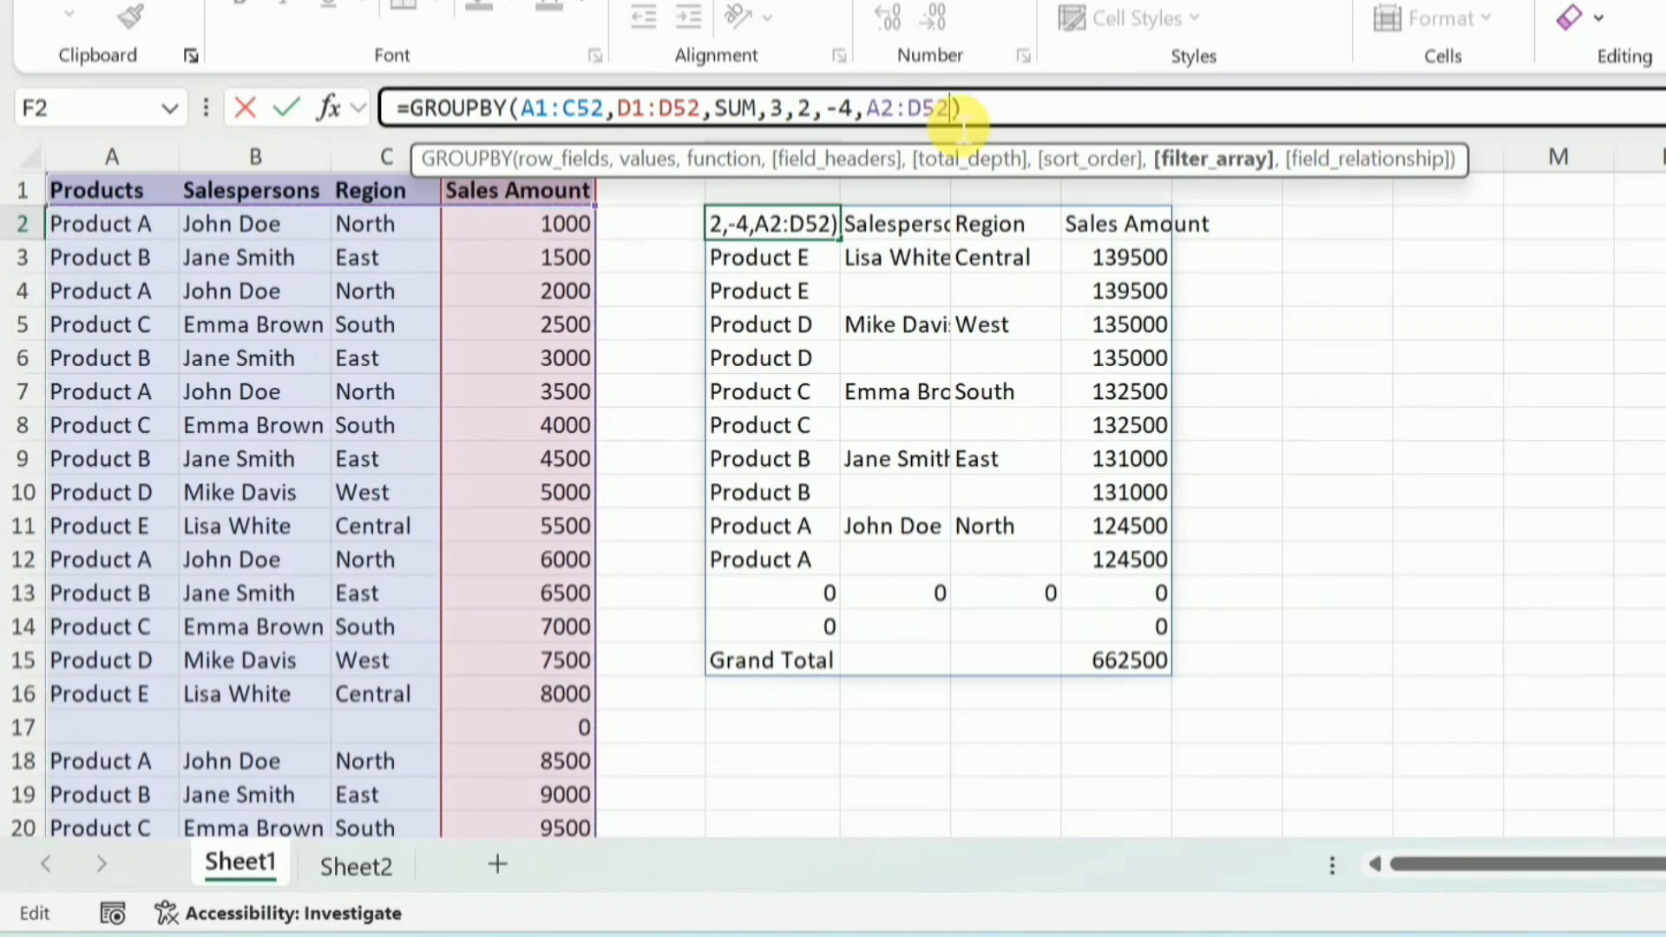
{"action": "type", "text": "<>"}
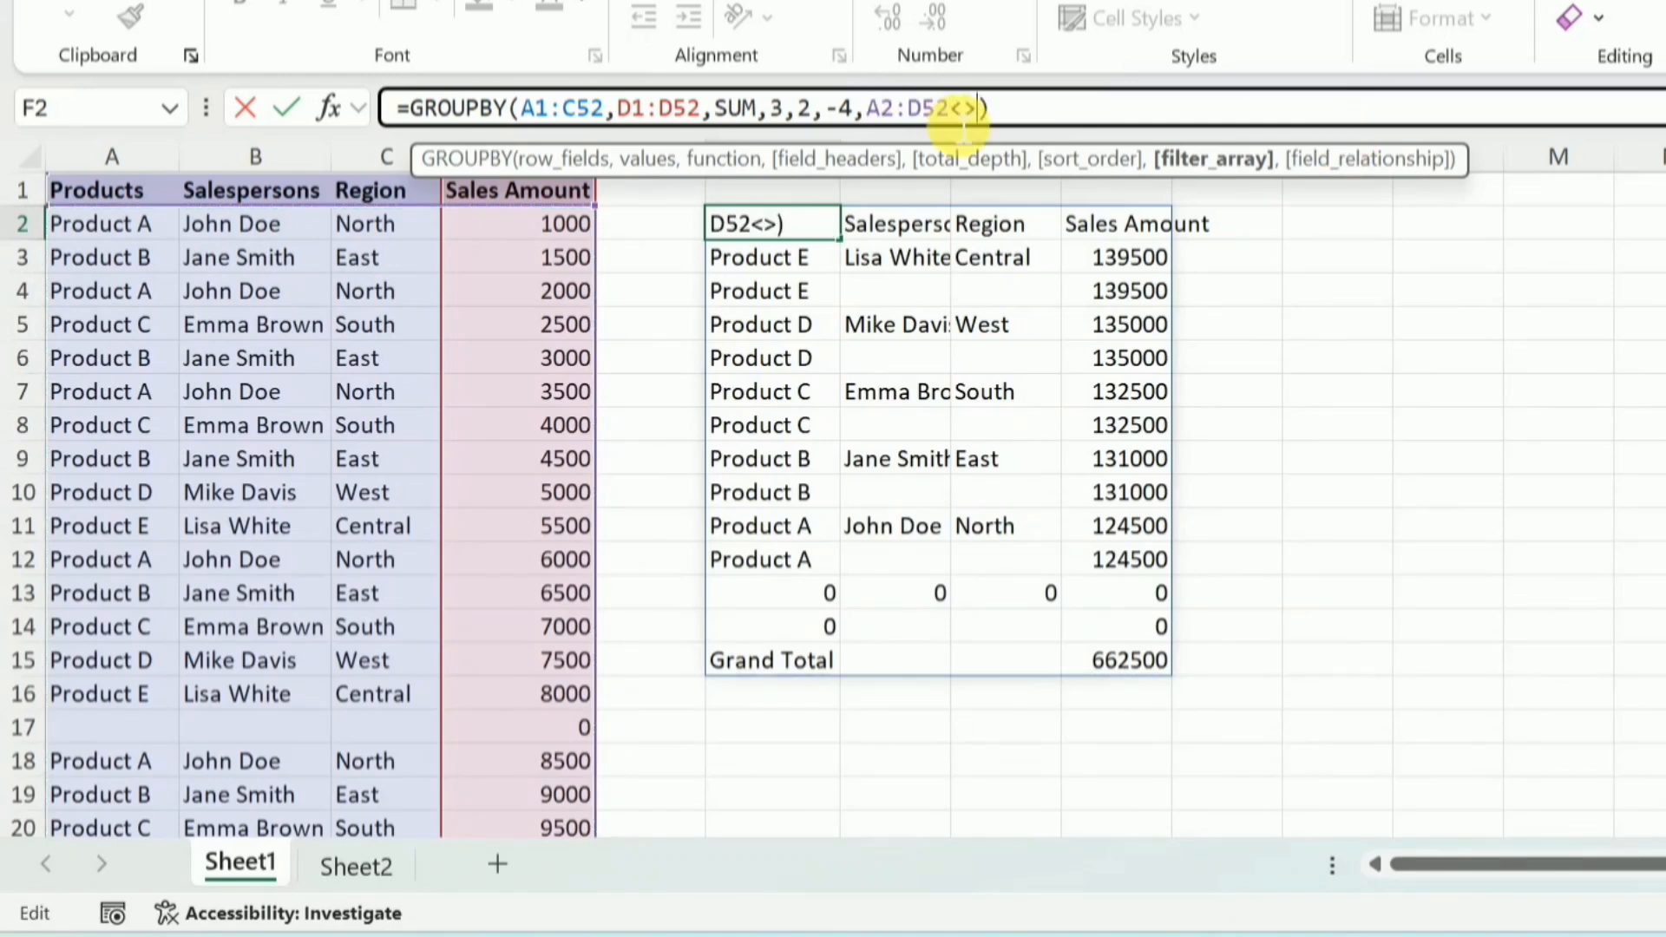
{"action": "type", "text": "\"\""}
{"action": "key", "text": "Return"}
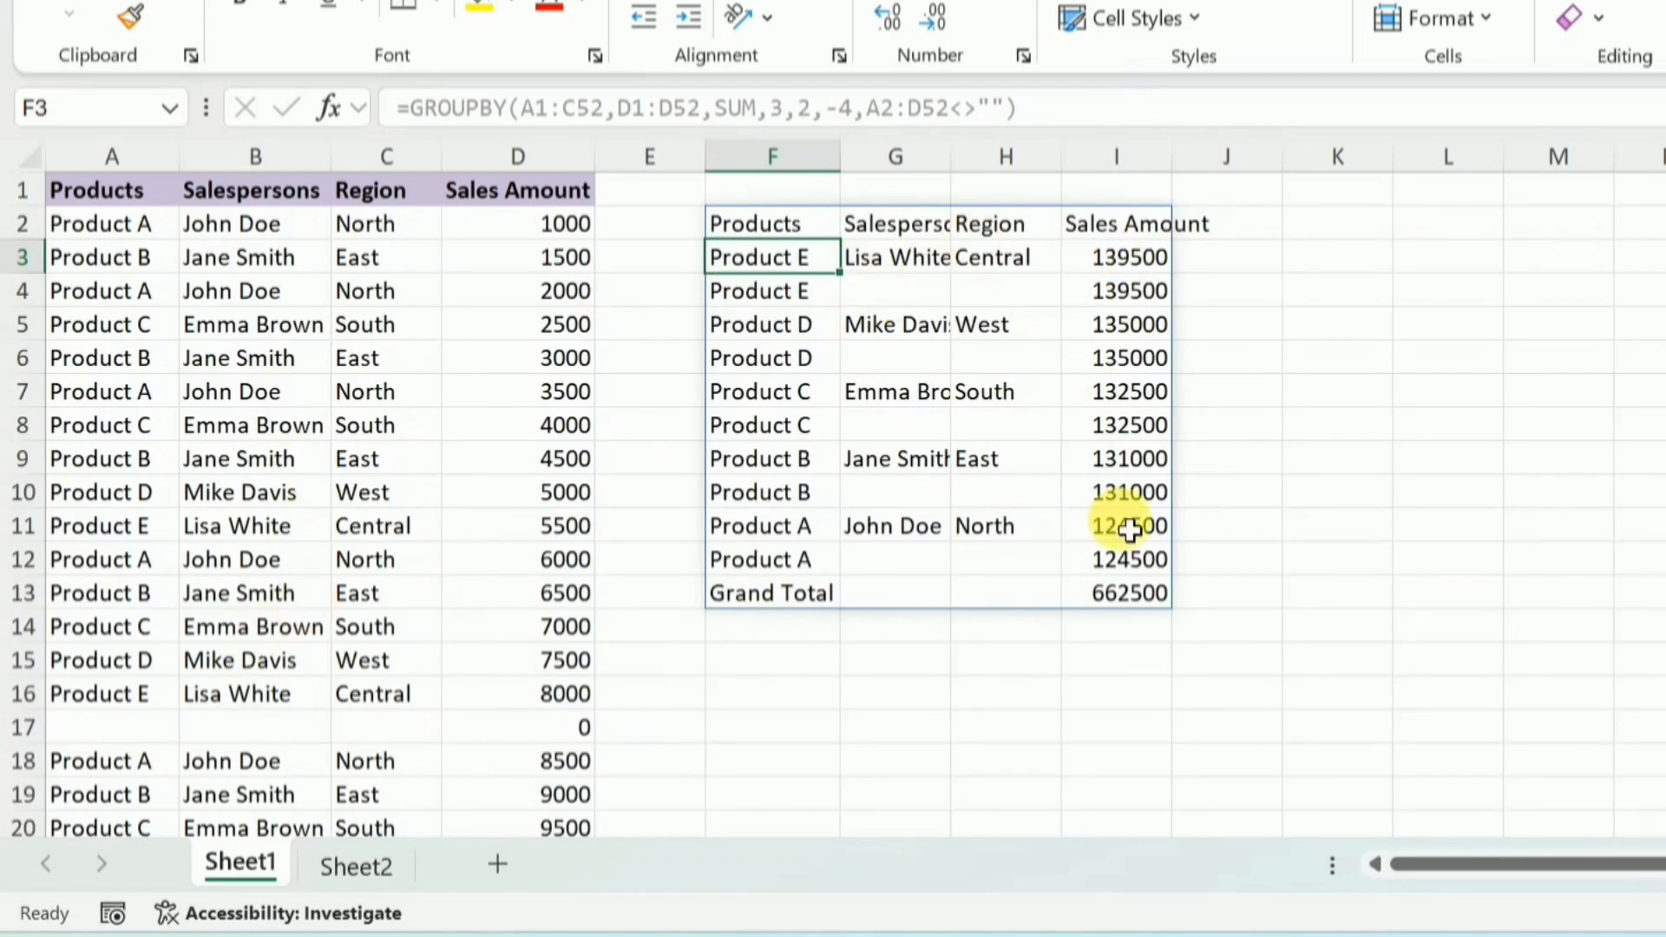
{"action": "double_click", "coordinate": [975, 174]}
Add a field_relationship argument of 0 (Hierarchy) to the GROUPBY formula in F2
{"action": "key", "text": "F2"}
{"action": "type", "text": ","}
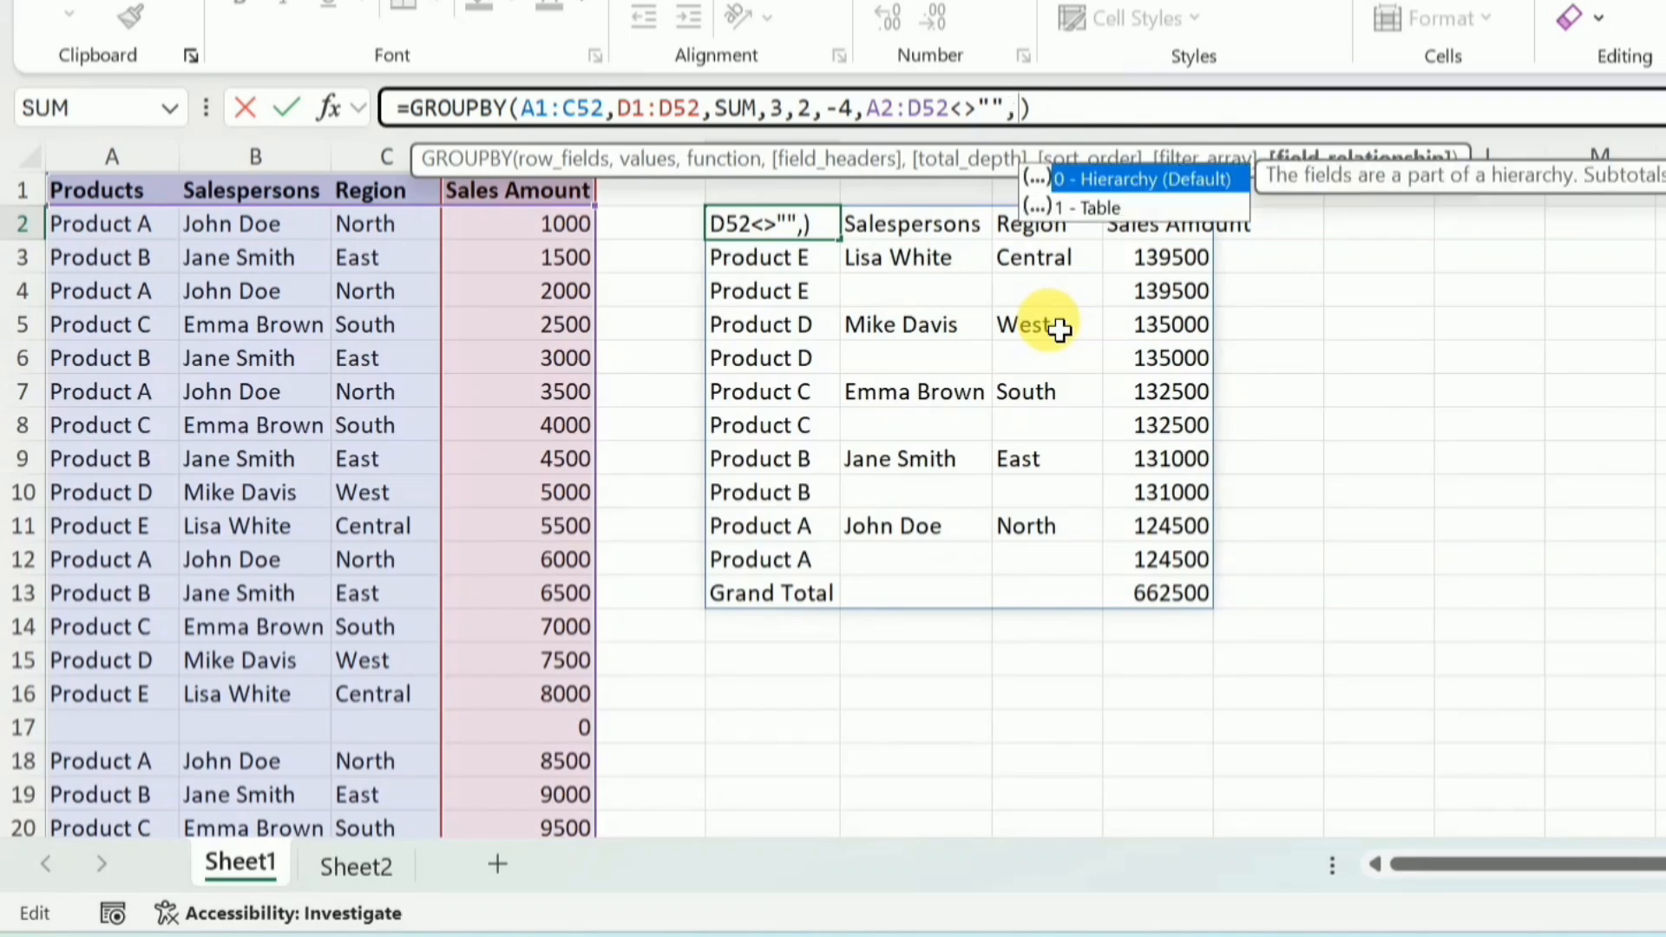
{"action": "left_click", "coordinate": [1065, 210]}
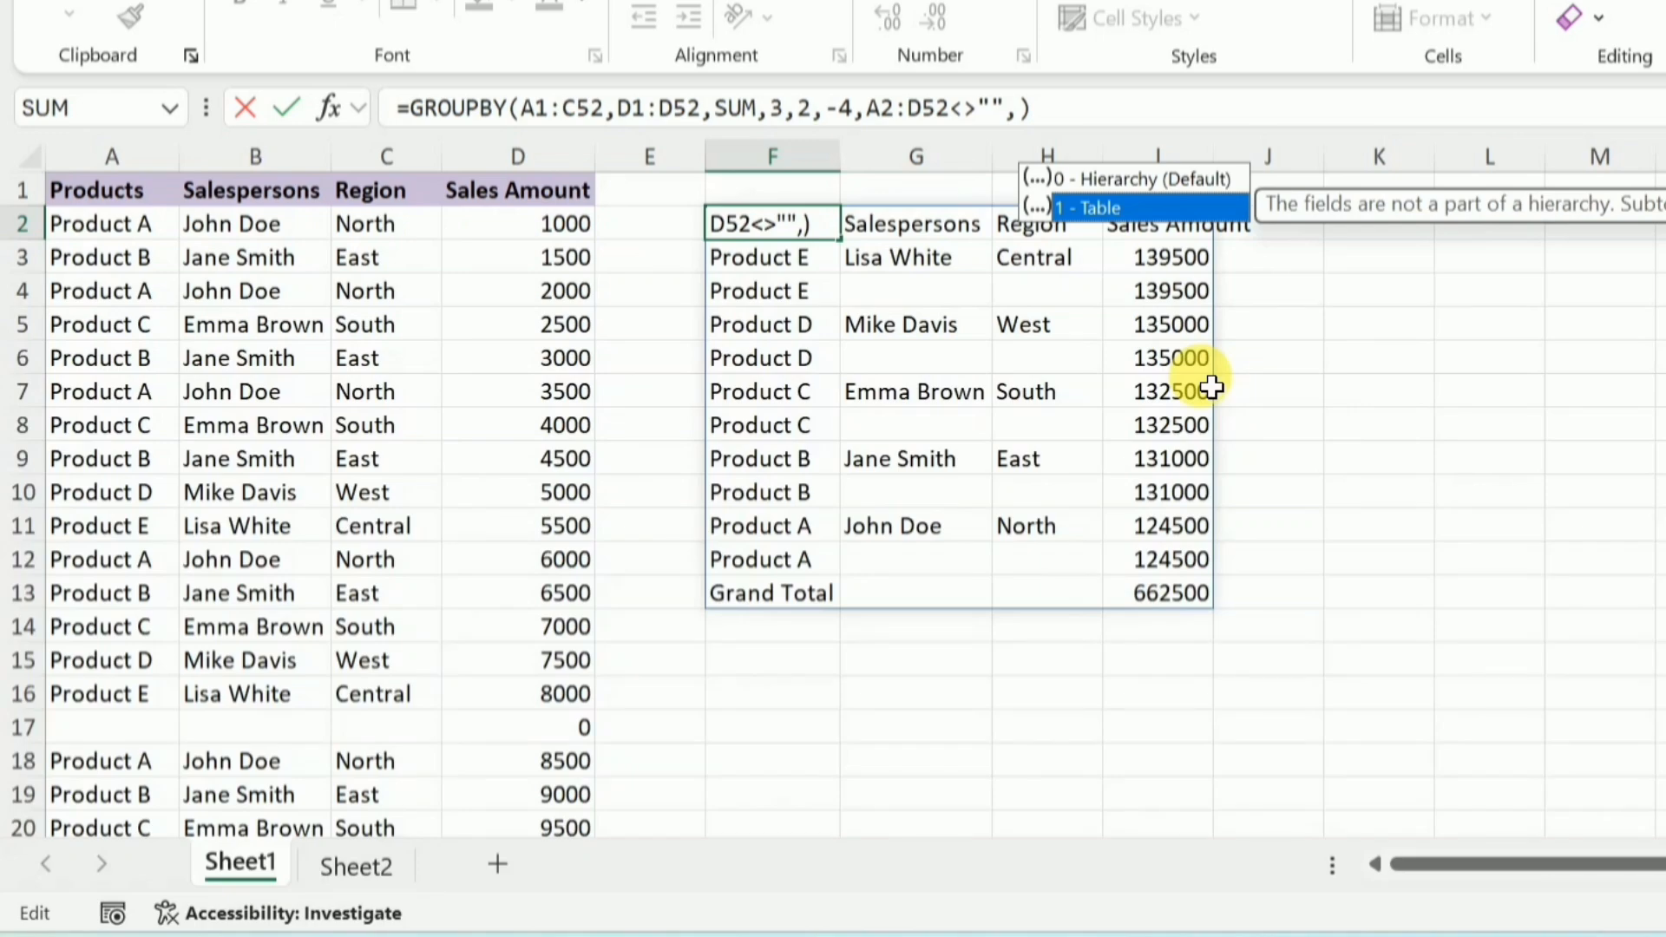
{"action": "left_click", "coordinate": [1023, 116]}
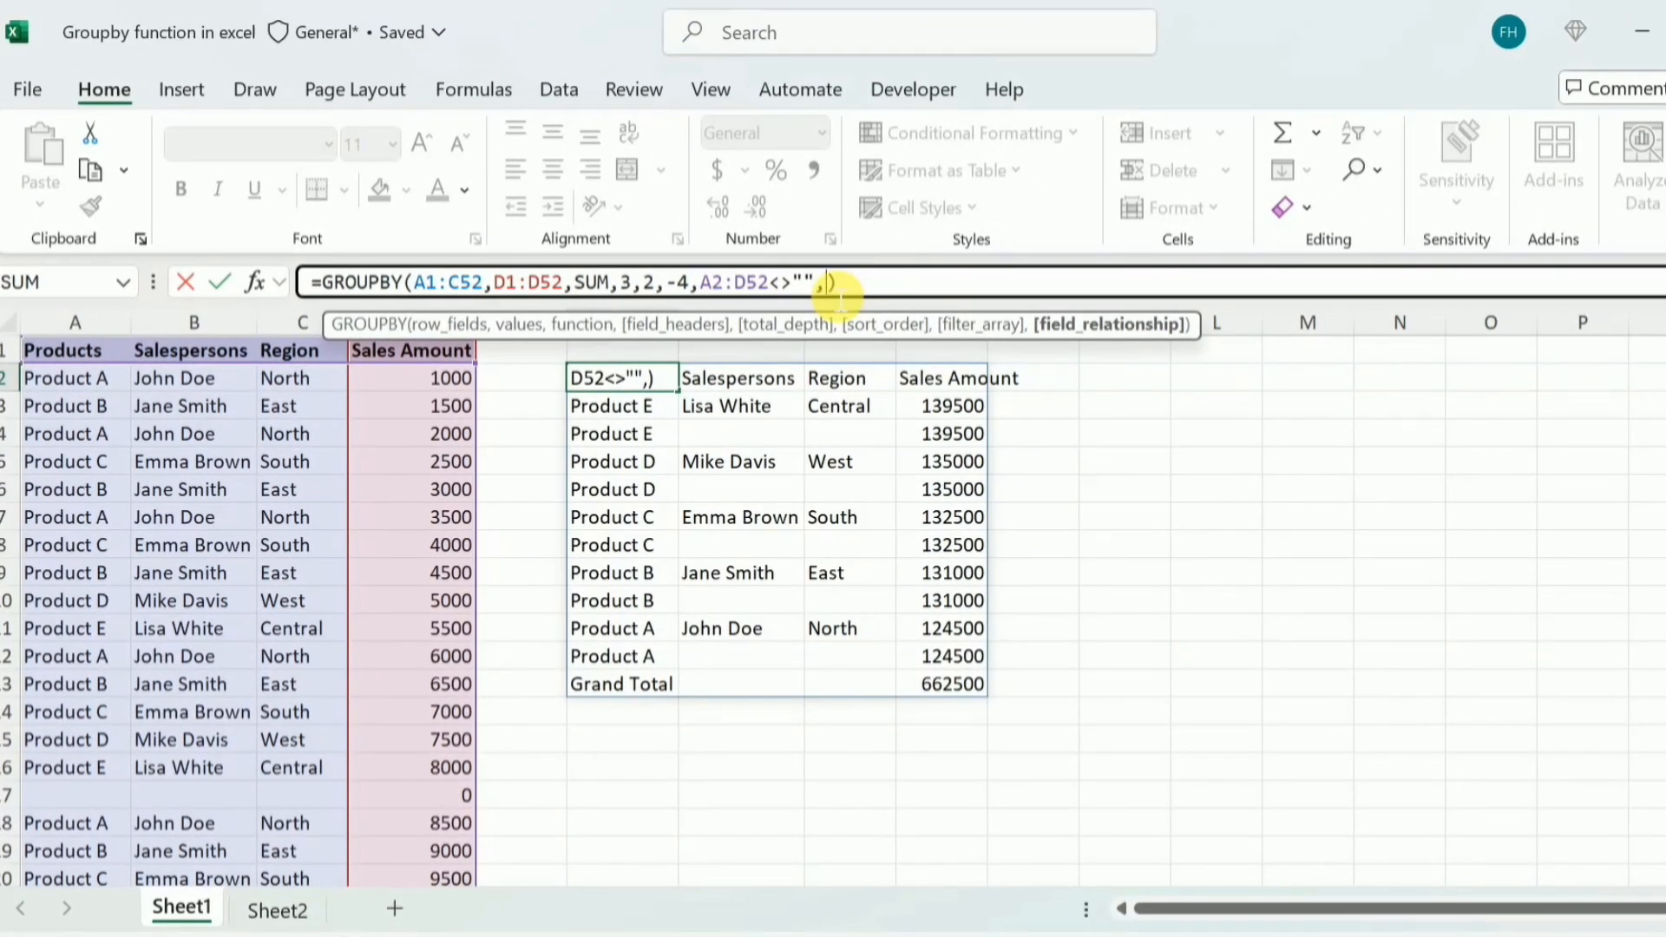
{"action": "type", "text": "0"}
{"action": "key", "text": "Return"}
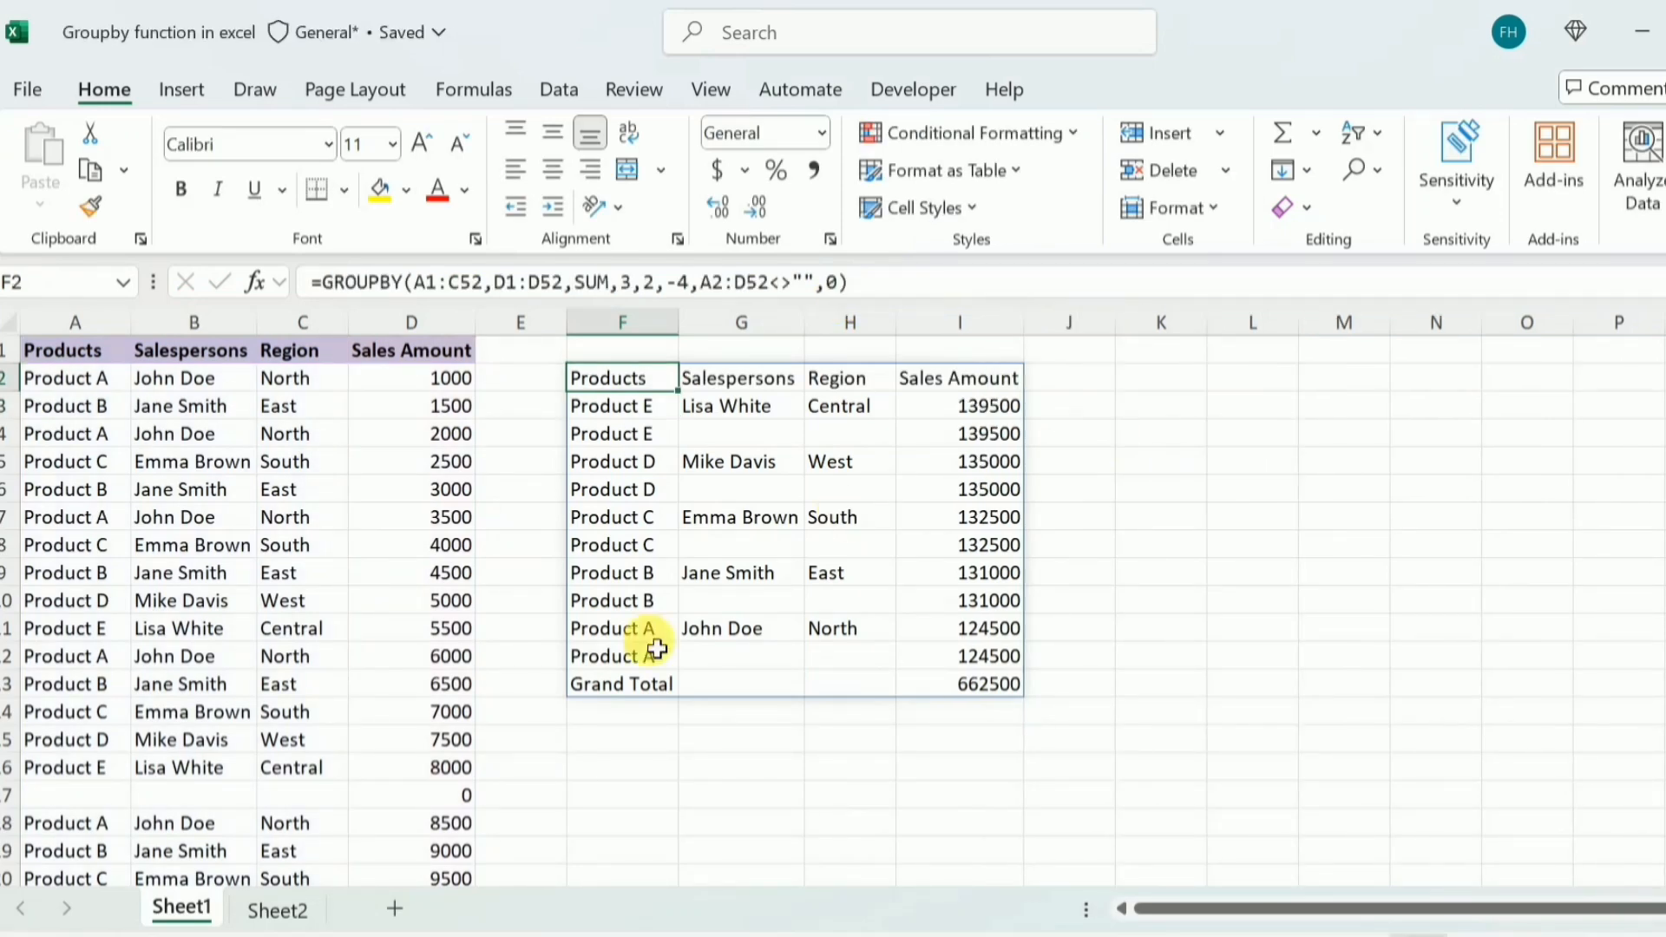
Start a GROUPBY formula in H3 of Sheet2 with A1:B64 (Treatments and Days) as the row fields
{"action": "left_click", "coordinate": [302, 913]}
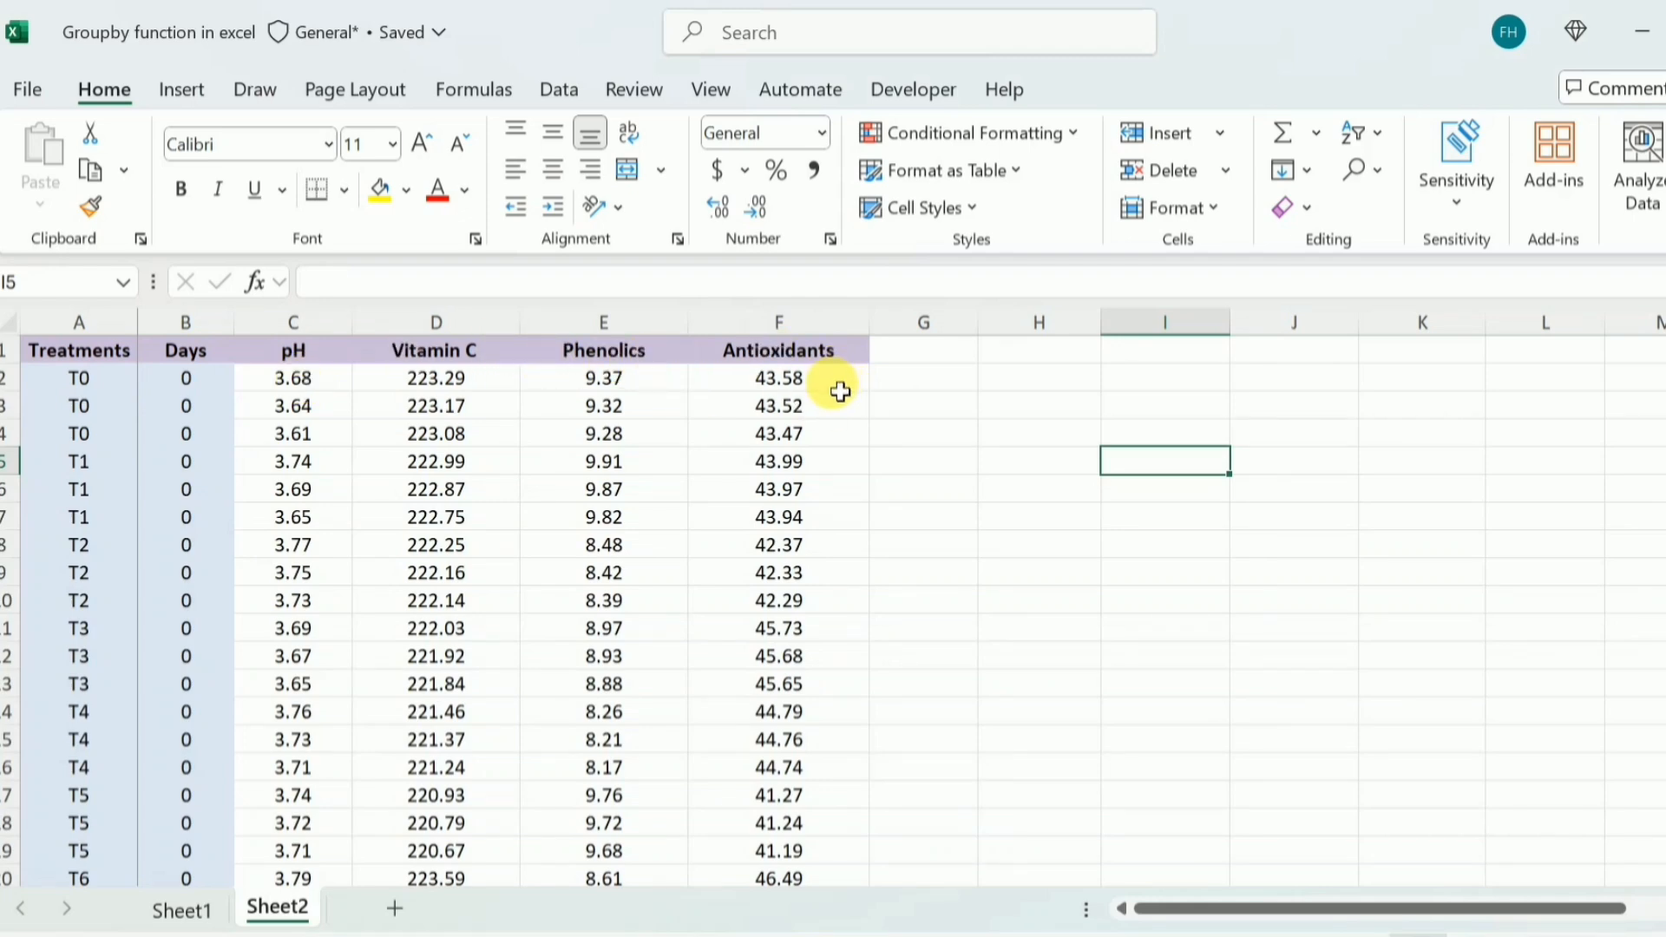
{"action": "left_click", "coordinate": [1028, 412]}
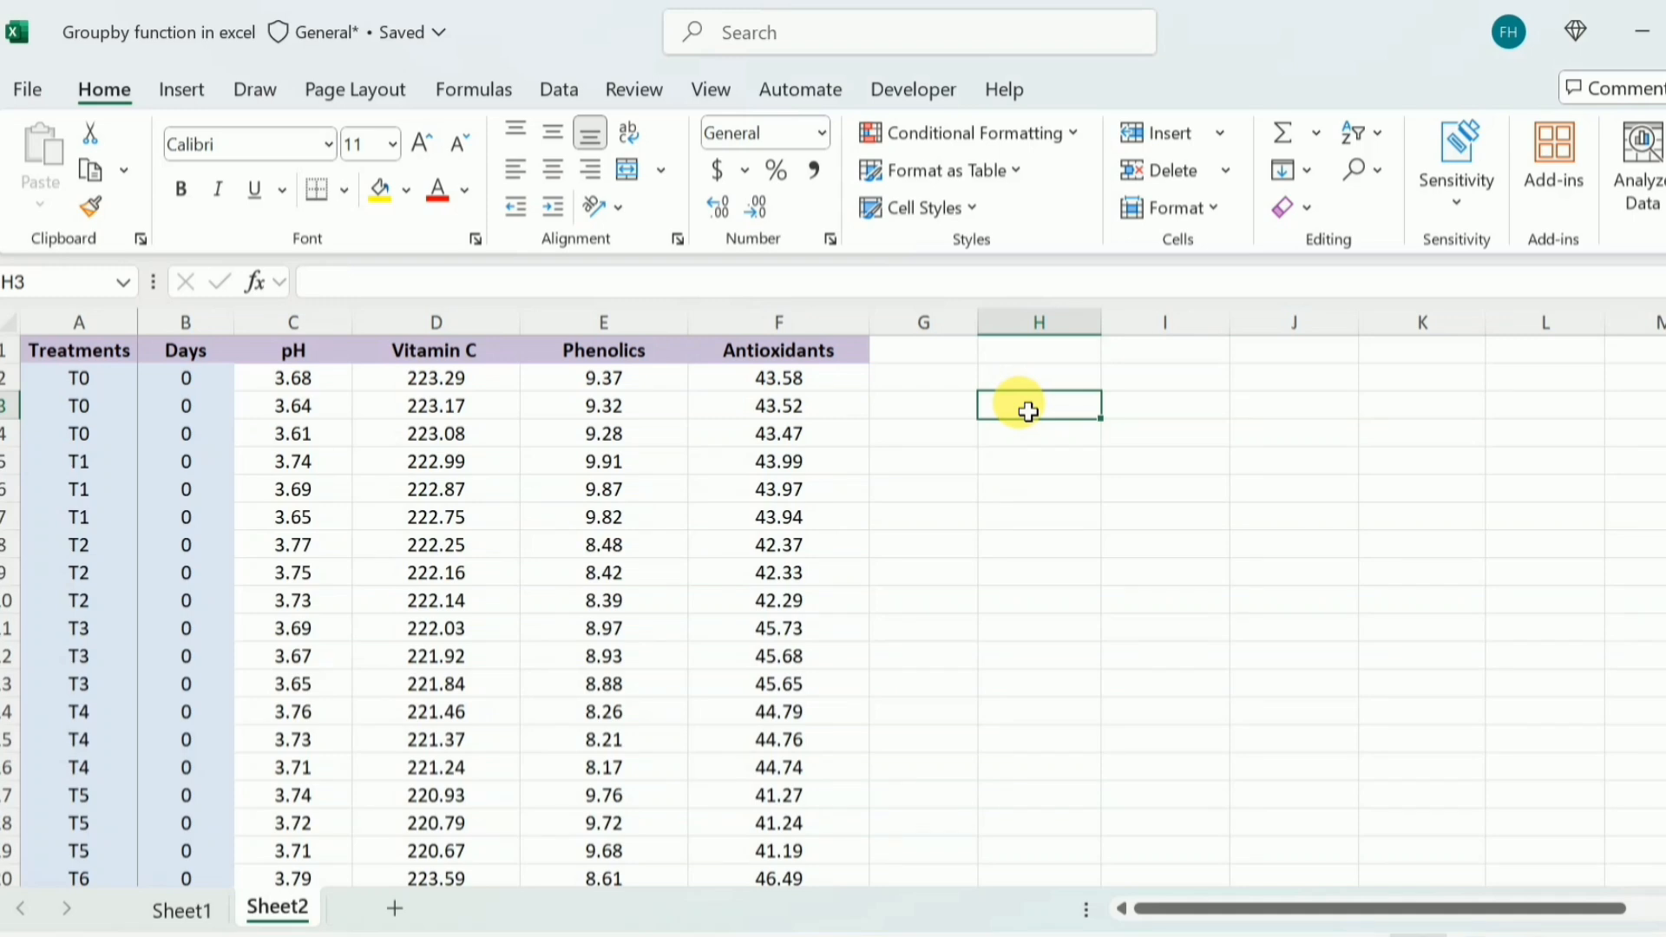
{"action": "type", "text": "="}
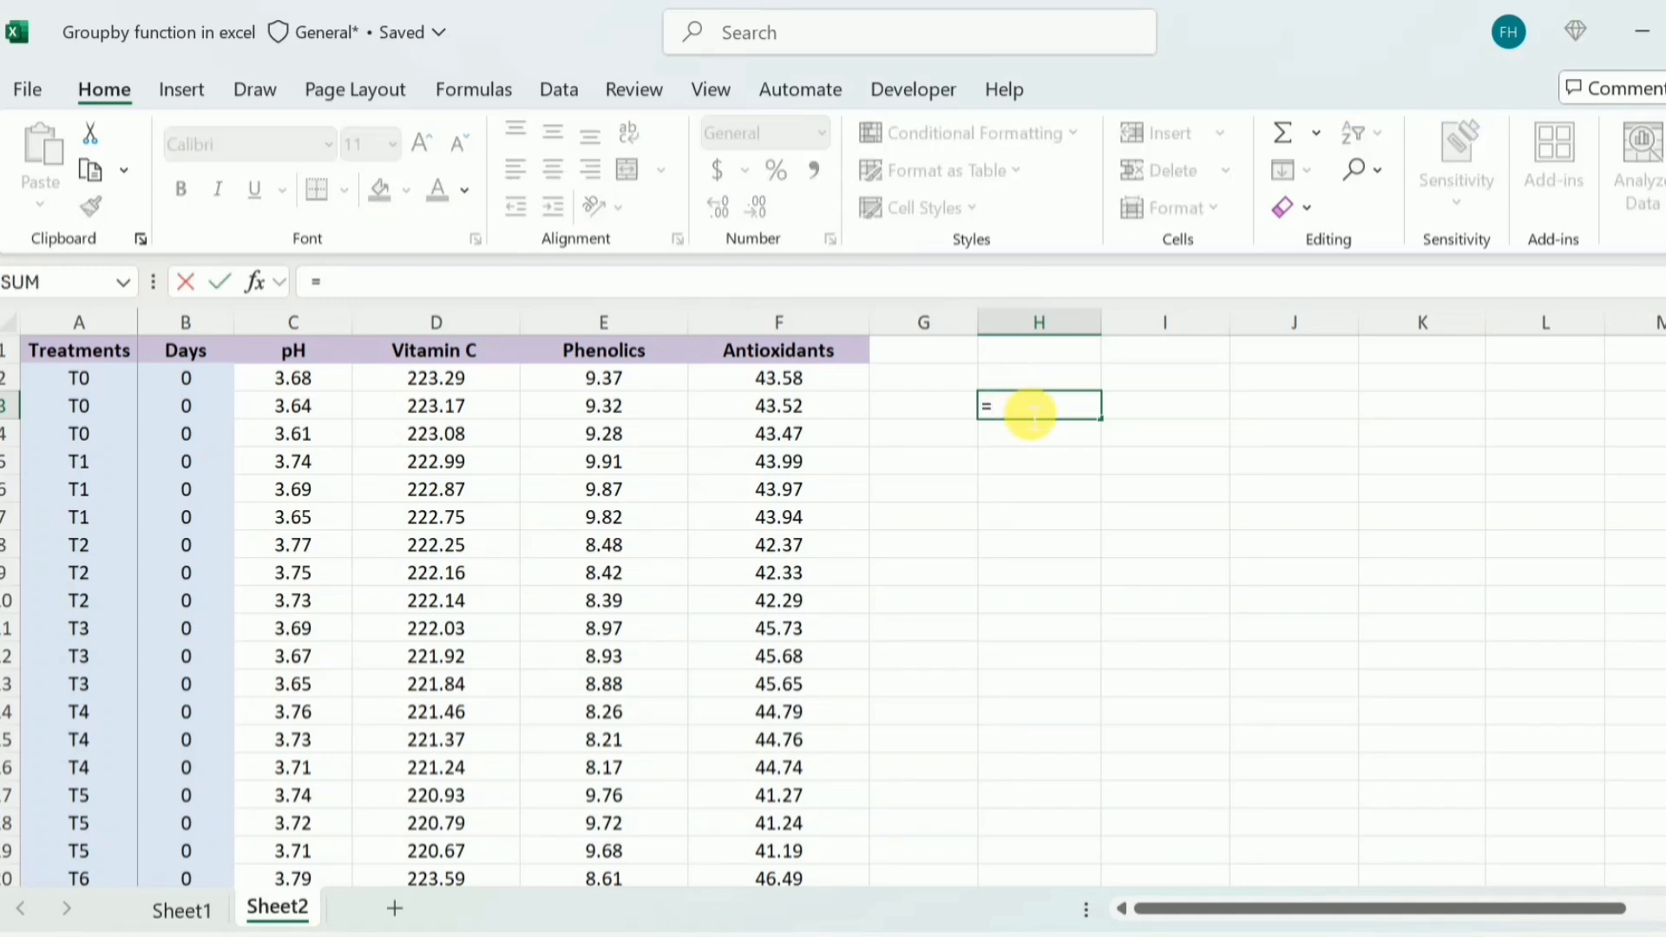
{"action": "type", "text": "g"}
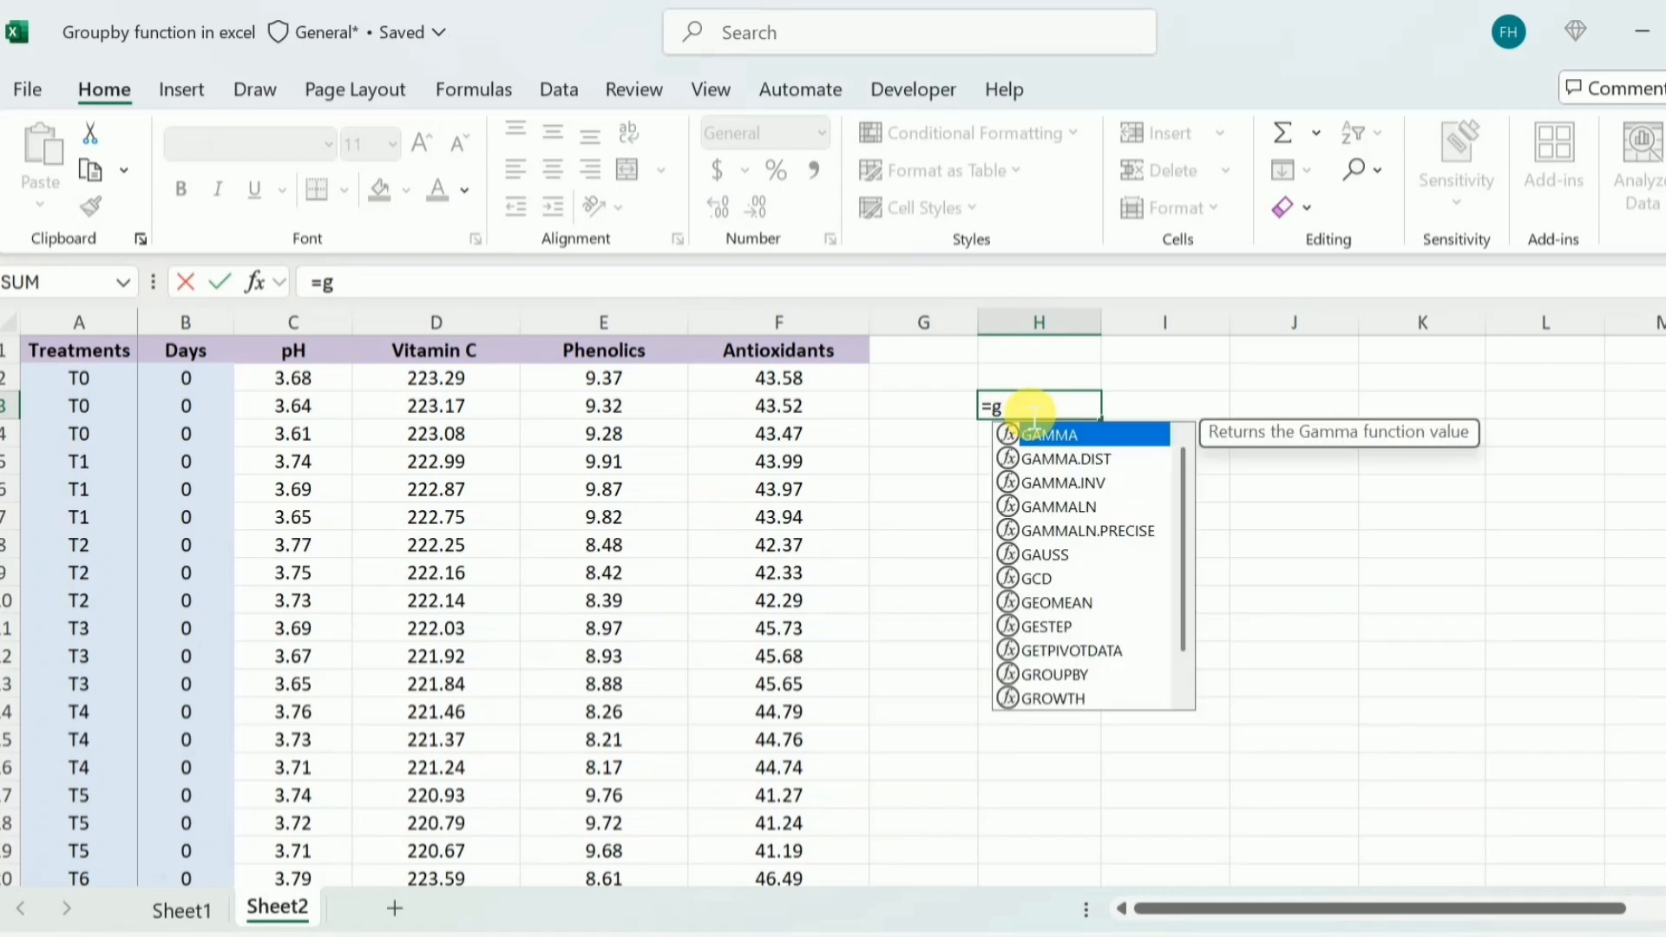
{"action": "type", "text": "ROUPBY("}
{"action": "key", "text": "Tab"}
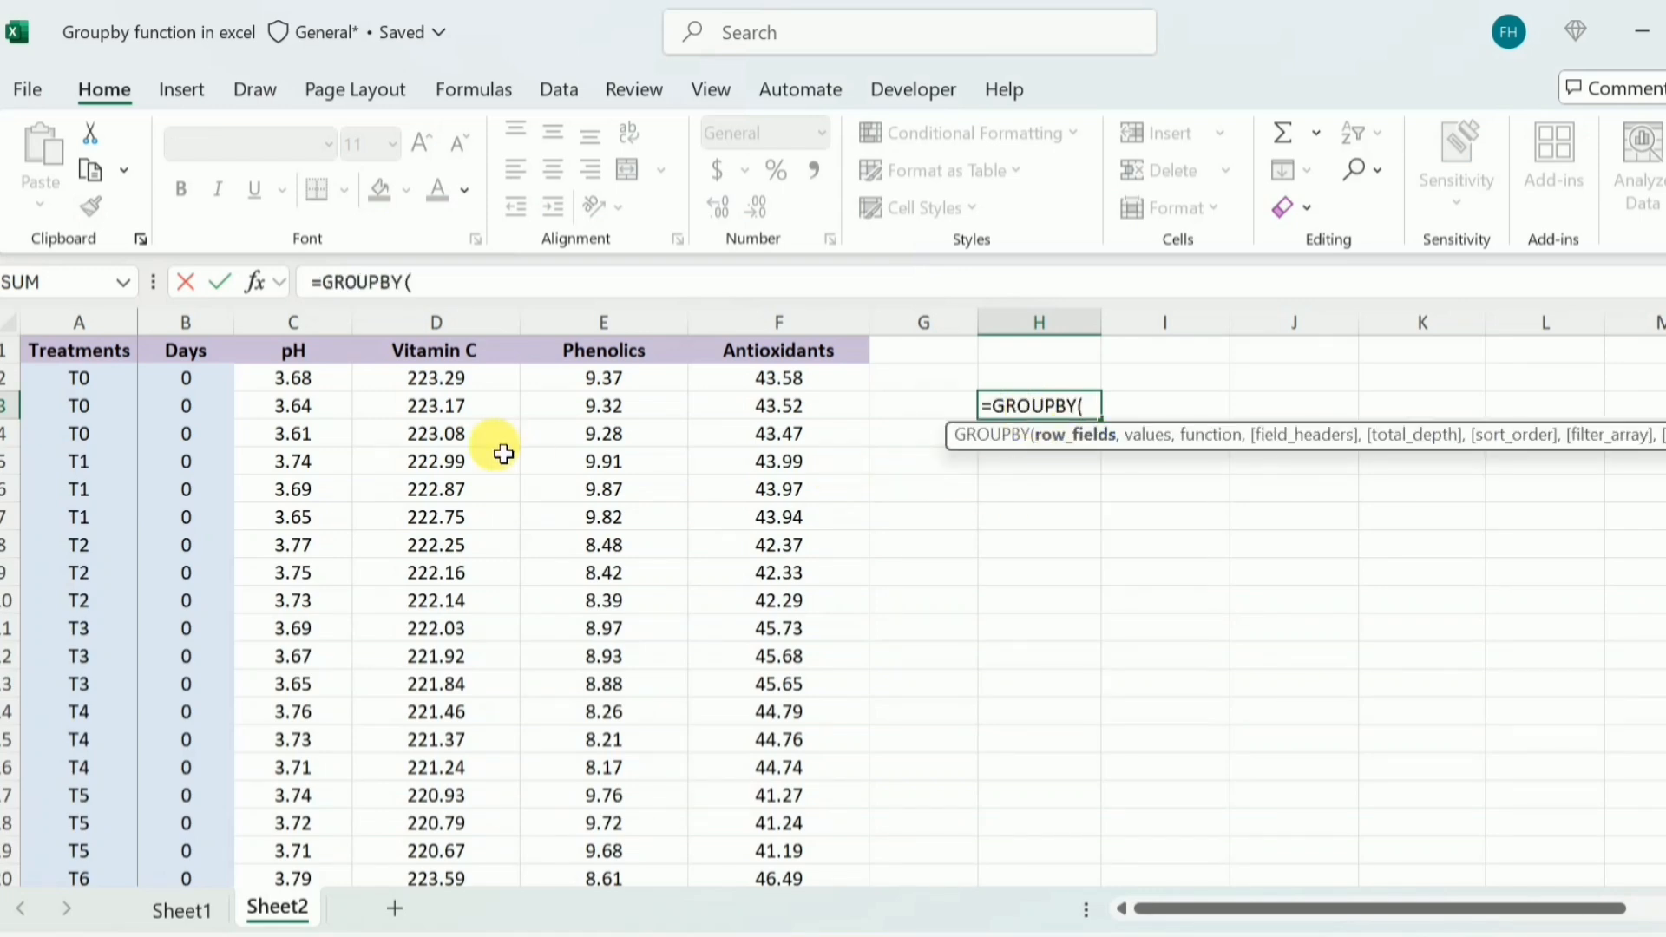
{"action": "left_click_drag", "start_coordinate": [63, 363], "coordinate": [202, 822]}
{"action": "left_click_drag", "start_coordinate": [1665, 780], "coordinate": [1665, 356]}
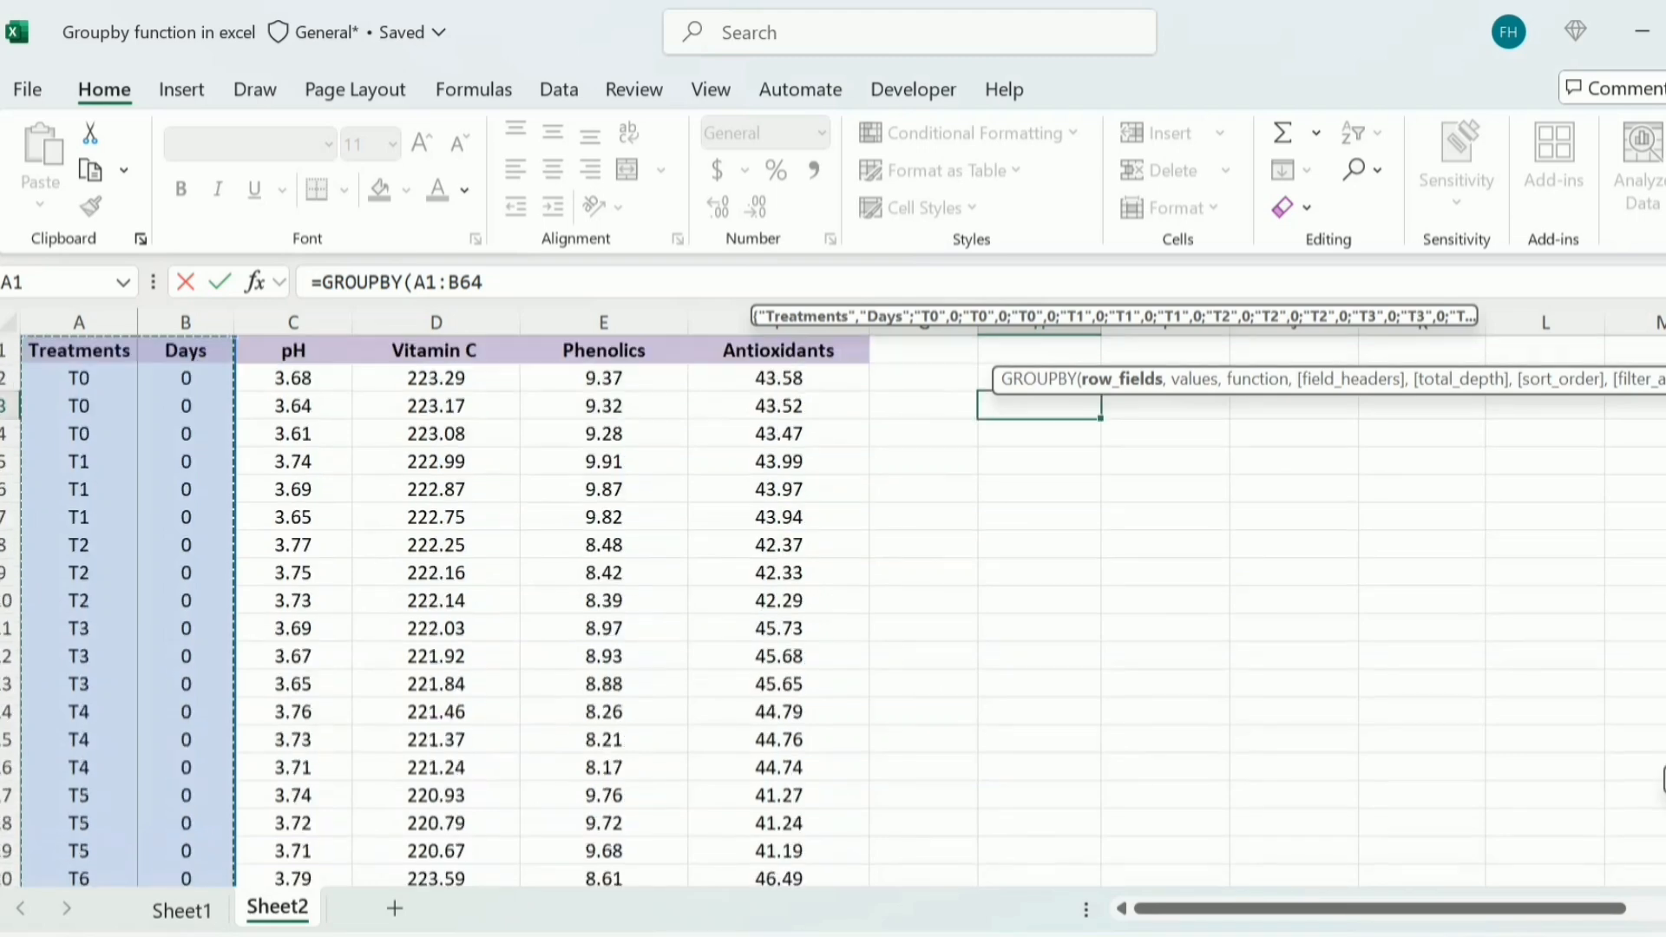
{"action": "type", "text": ","}
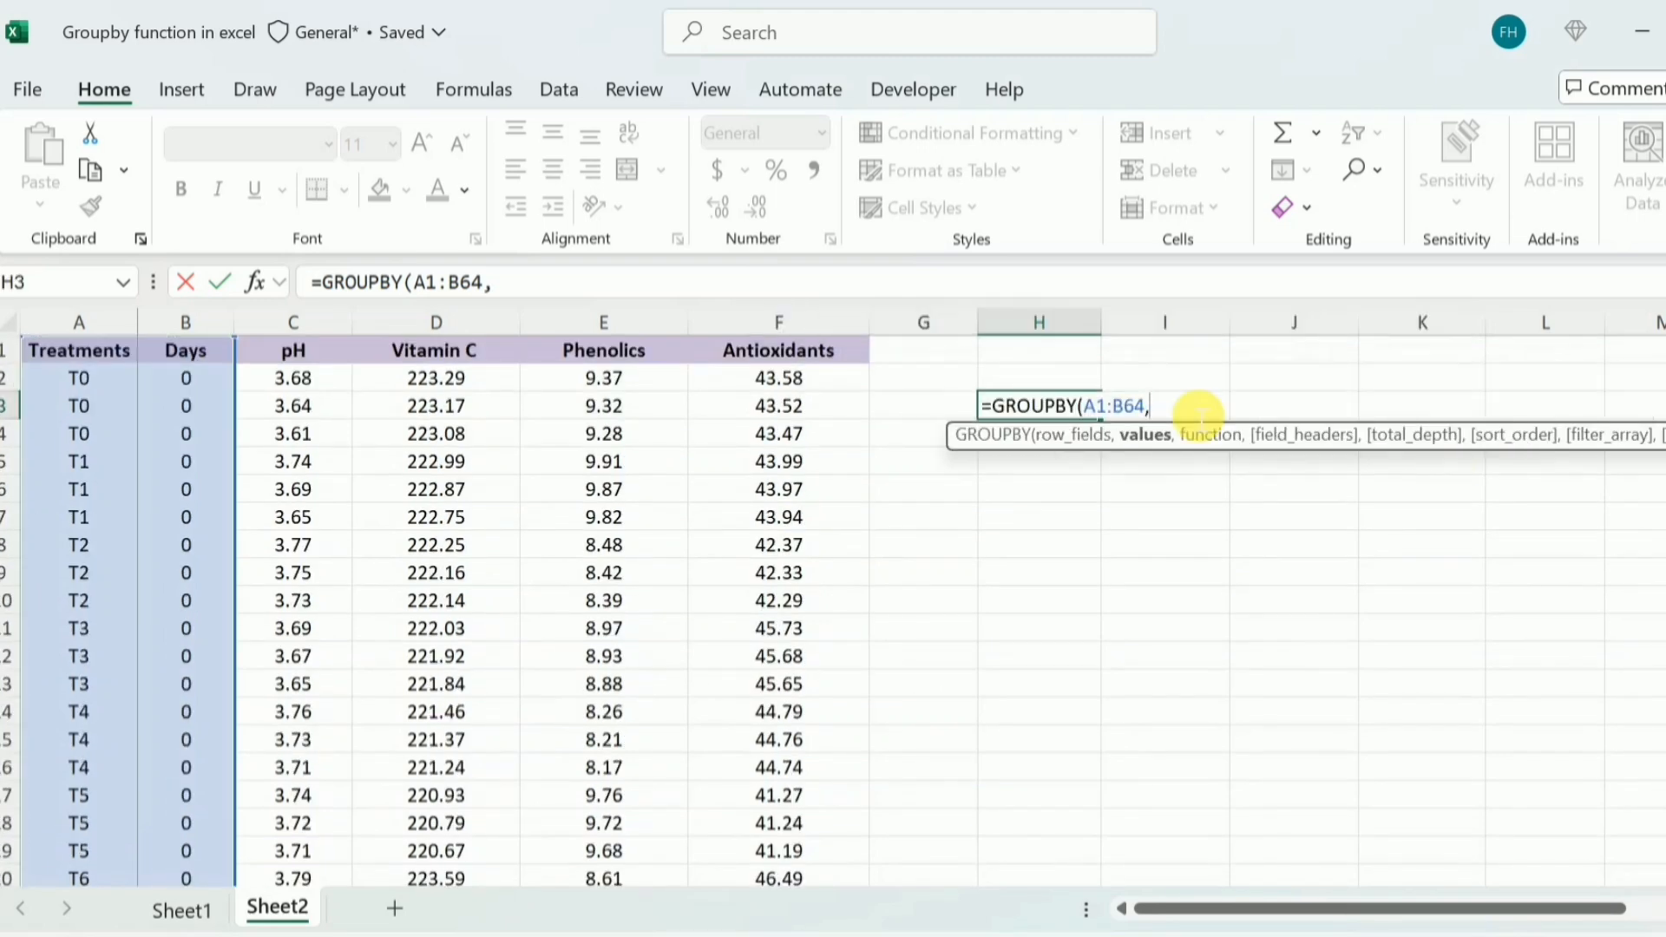
Set the GROUPBY values in H3 to C1:F64 and the function to AVERAGE
{"action": "left_click", "coordinate": [314, 364]}
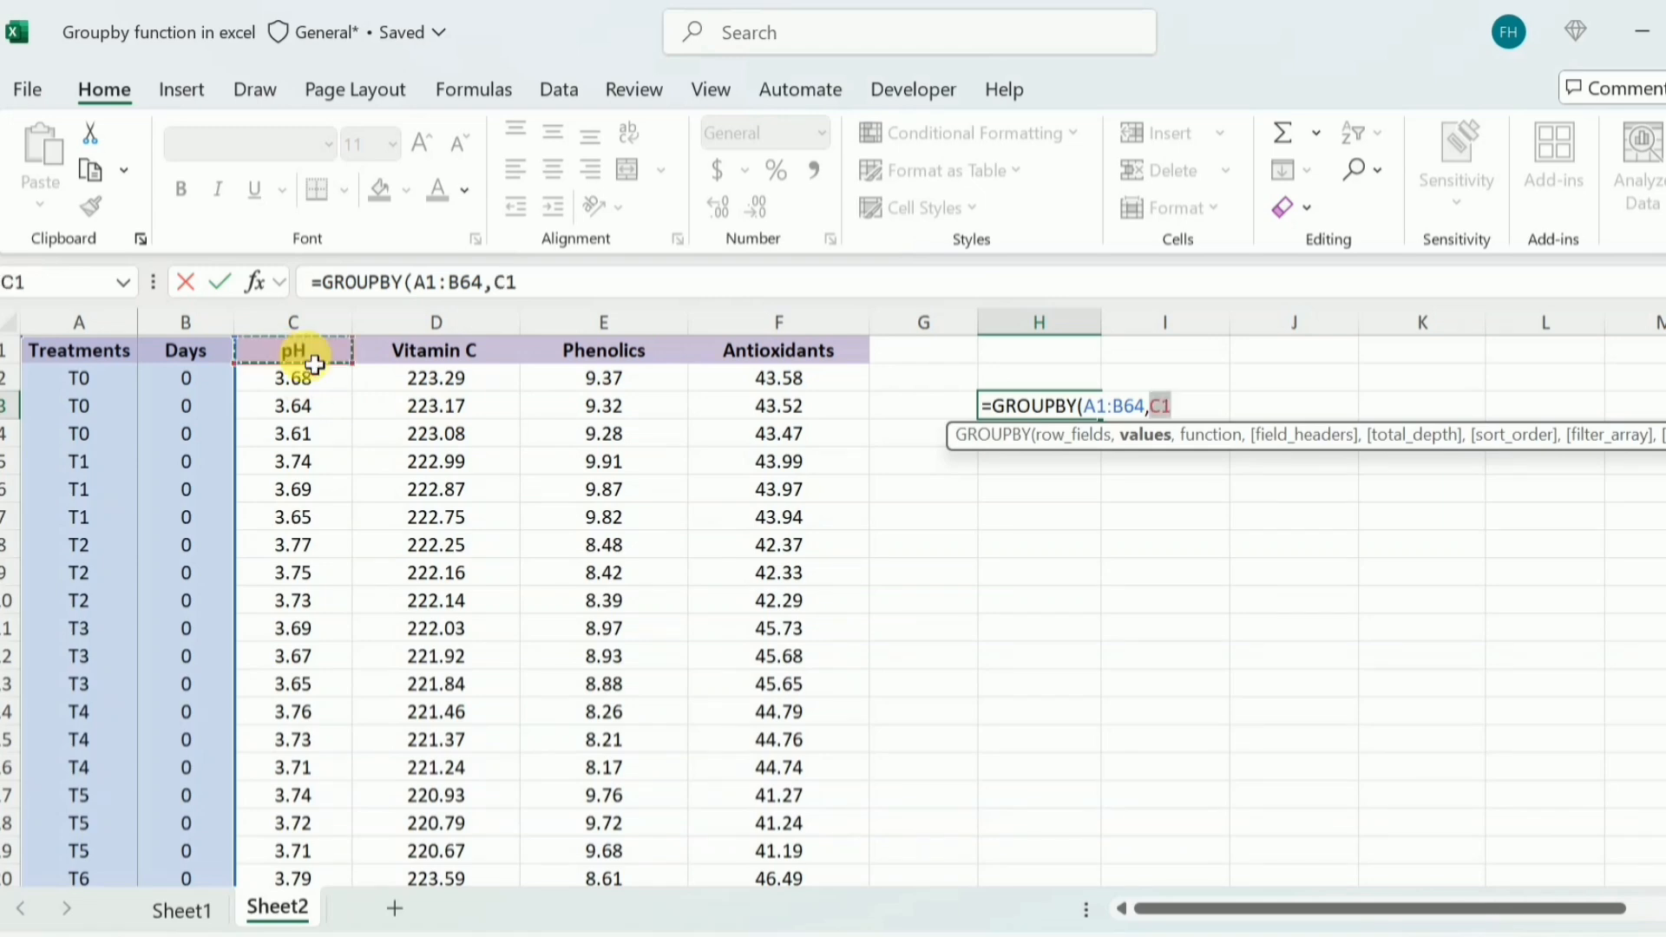
{"action": "left_click_drag", "start_coordinate": [314, 364], "coordinate": [799, 779]}
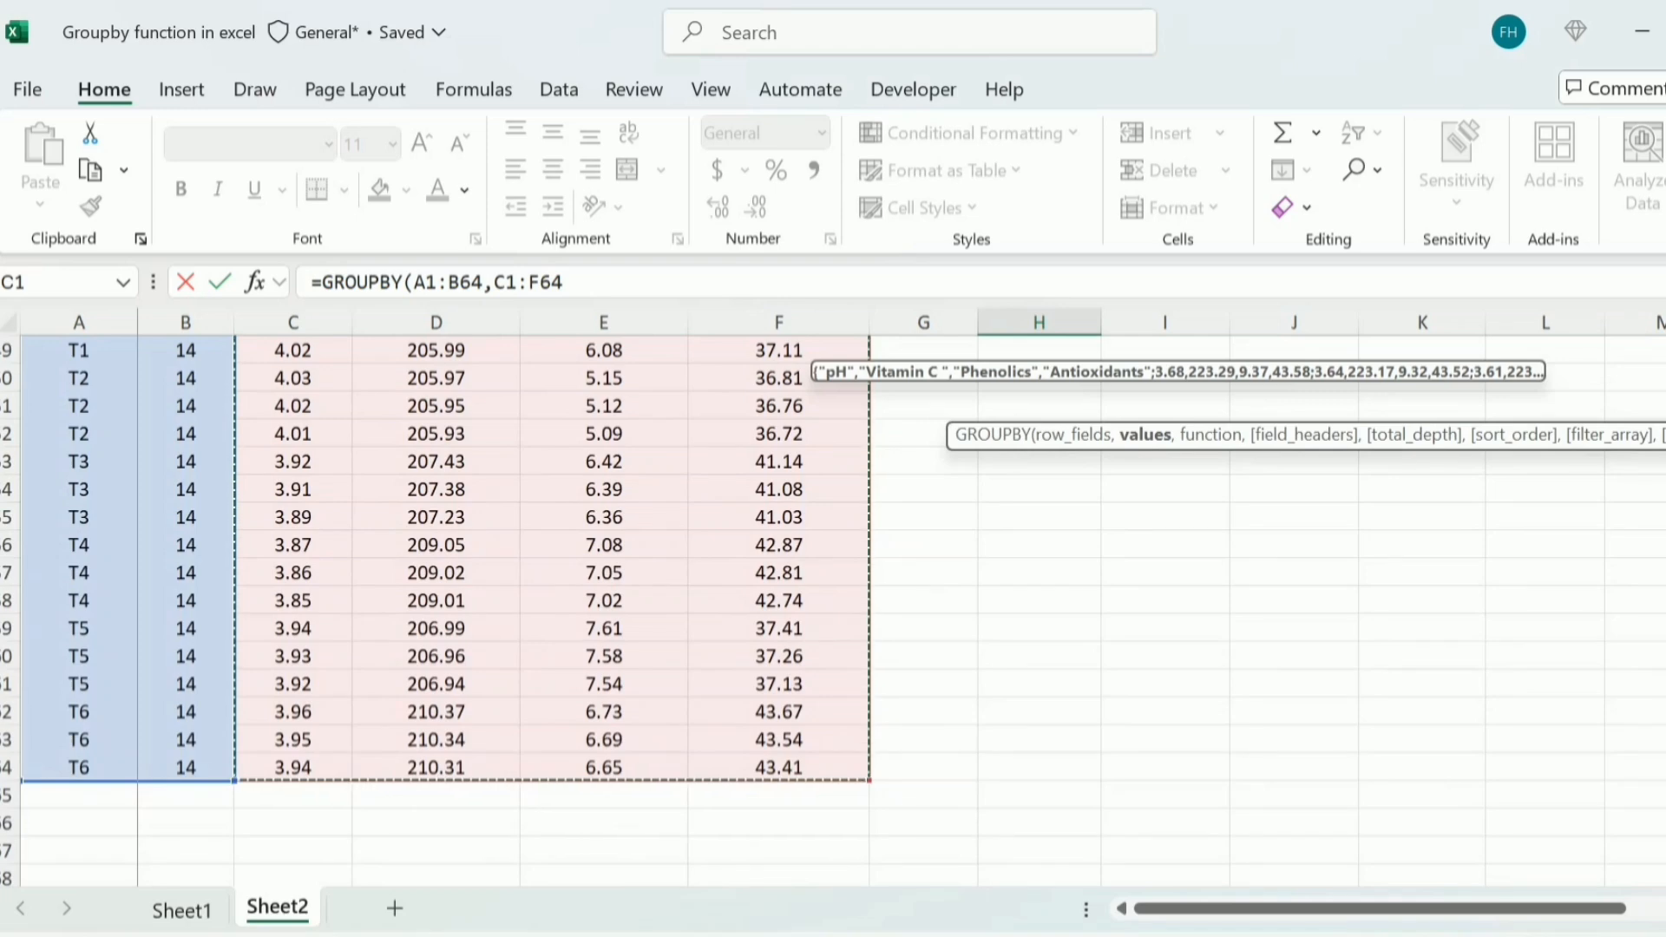
{"action": "scroll", "coordinate": [833, 607], "scroll_direction": "up", "scroll_amount": 13}
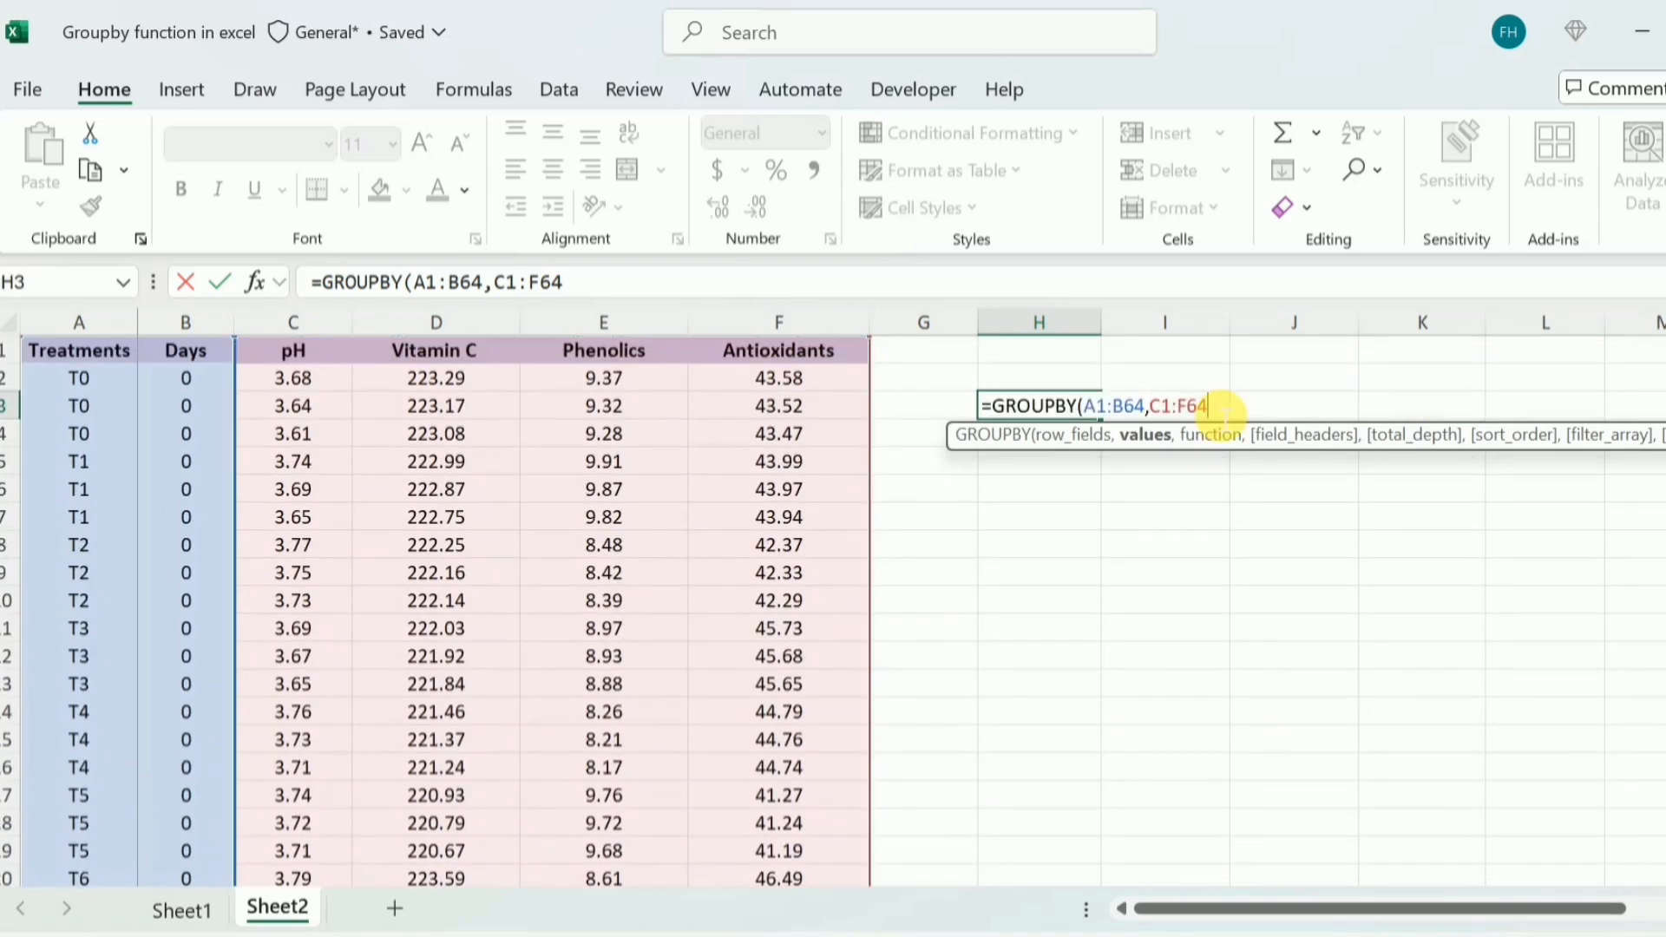
{"action": "type", "text": ","}
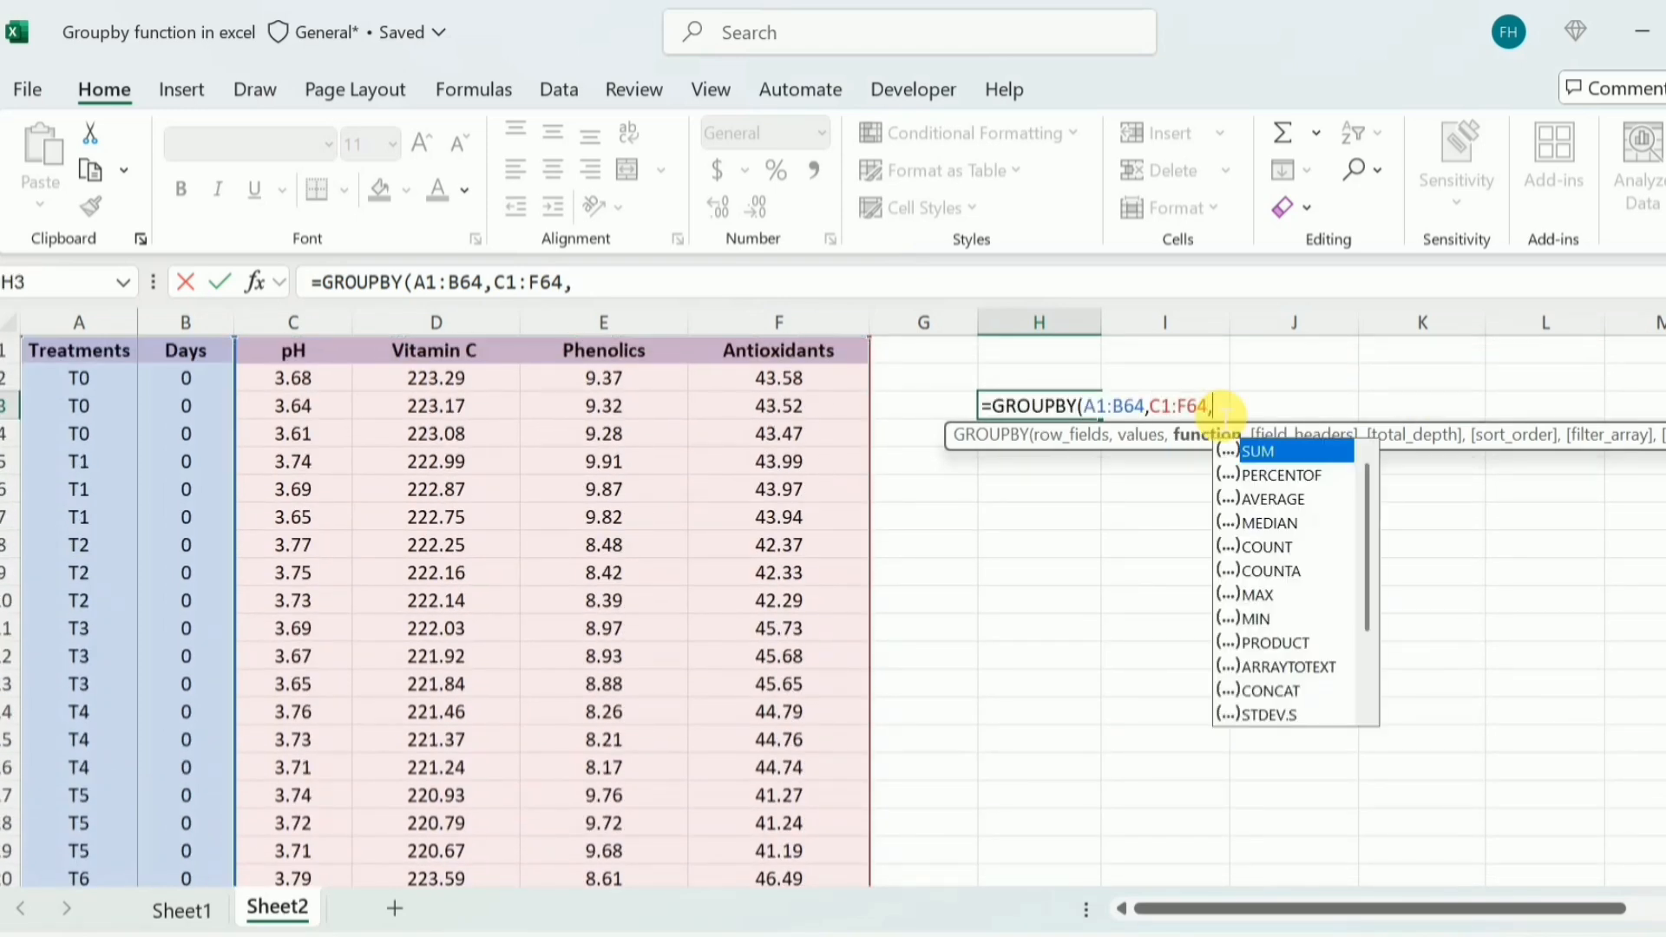
{"action": "double_click", "coordinate": [1270, 500]}
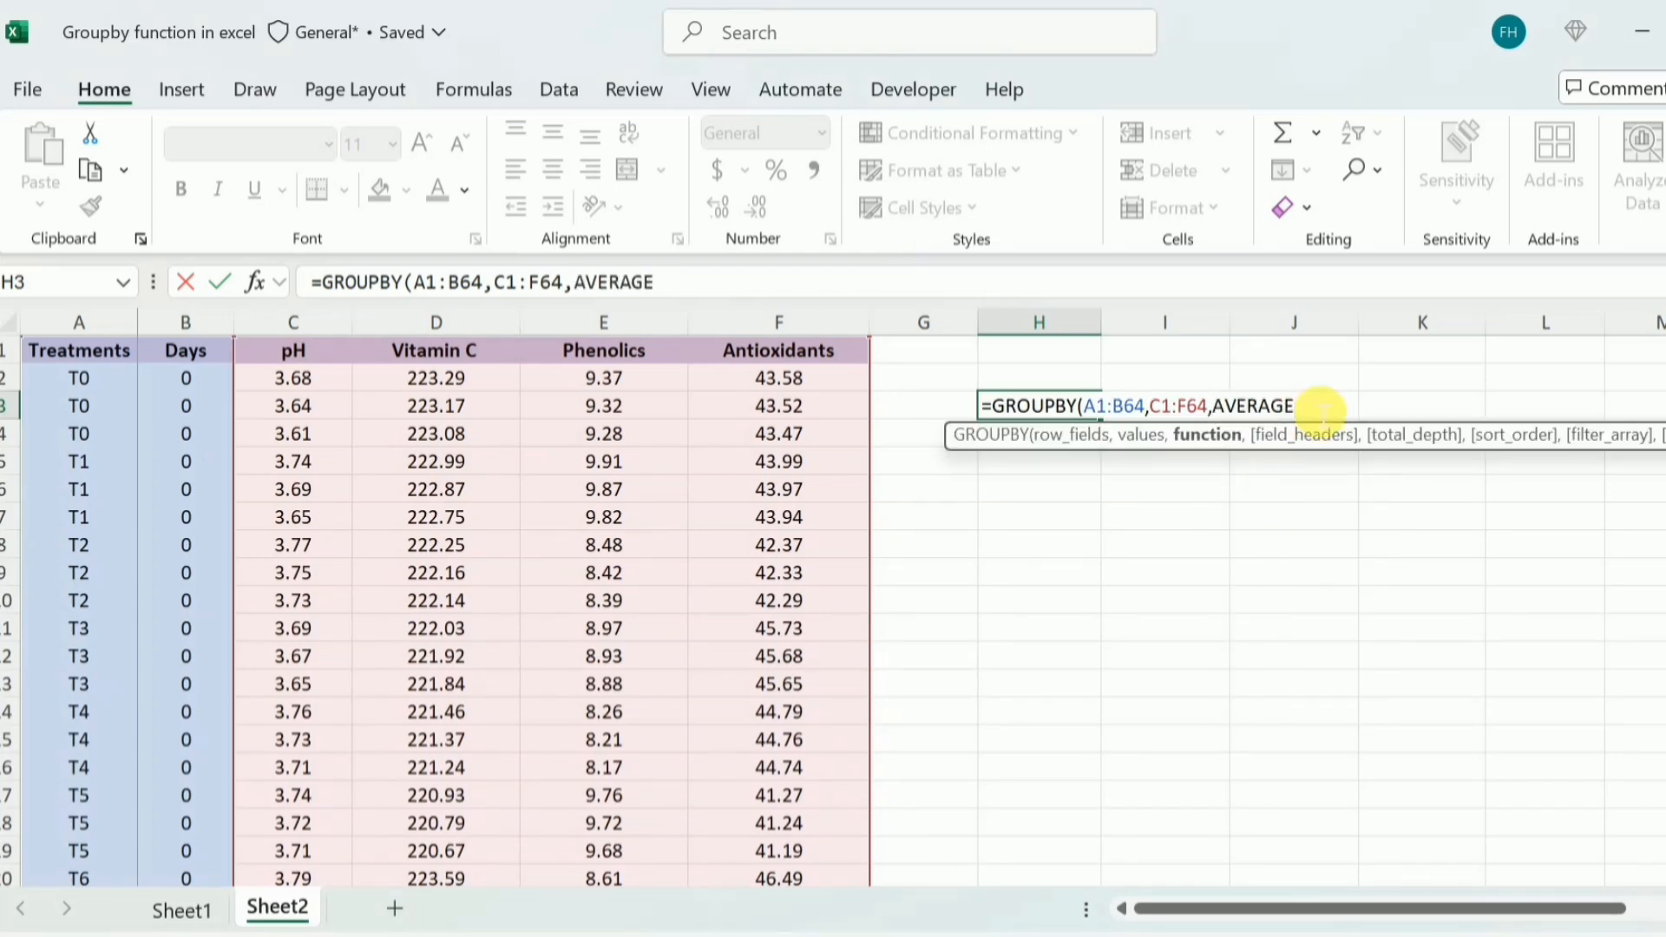
Set field_headers to 3 (Yes and show) and complete the GROUPBY formula in H3
{"action": "type", "text": ","}
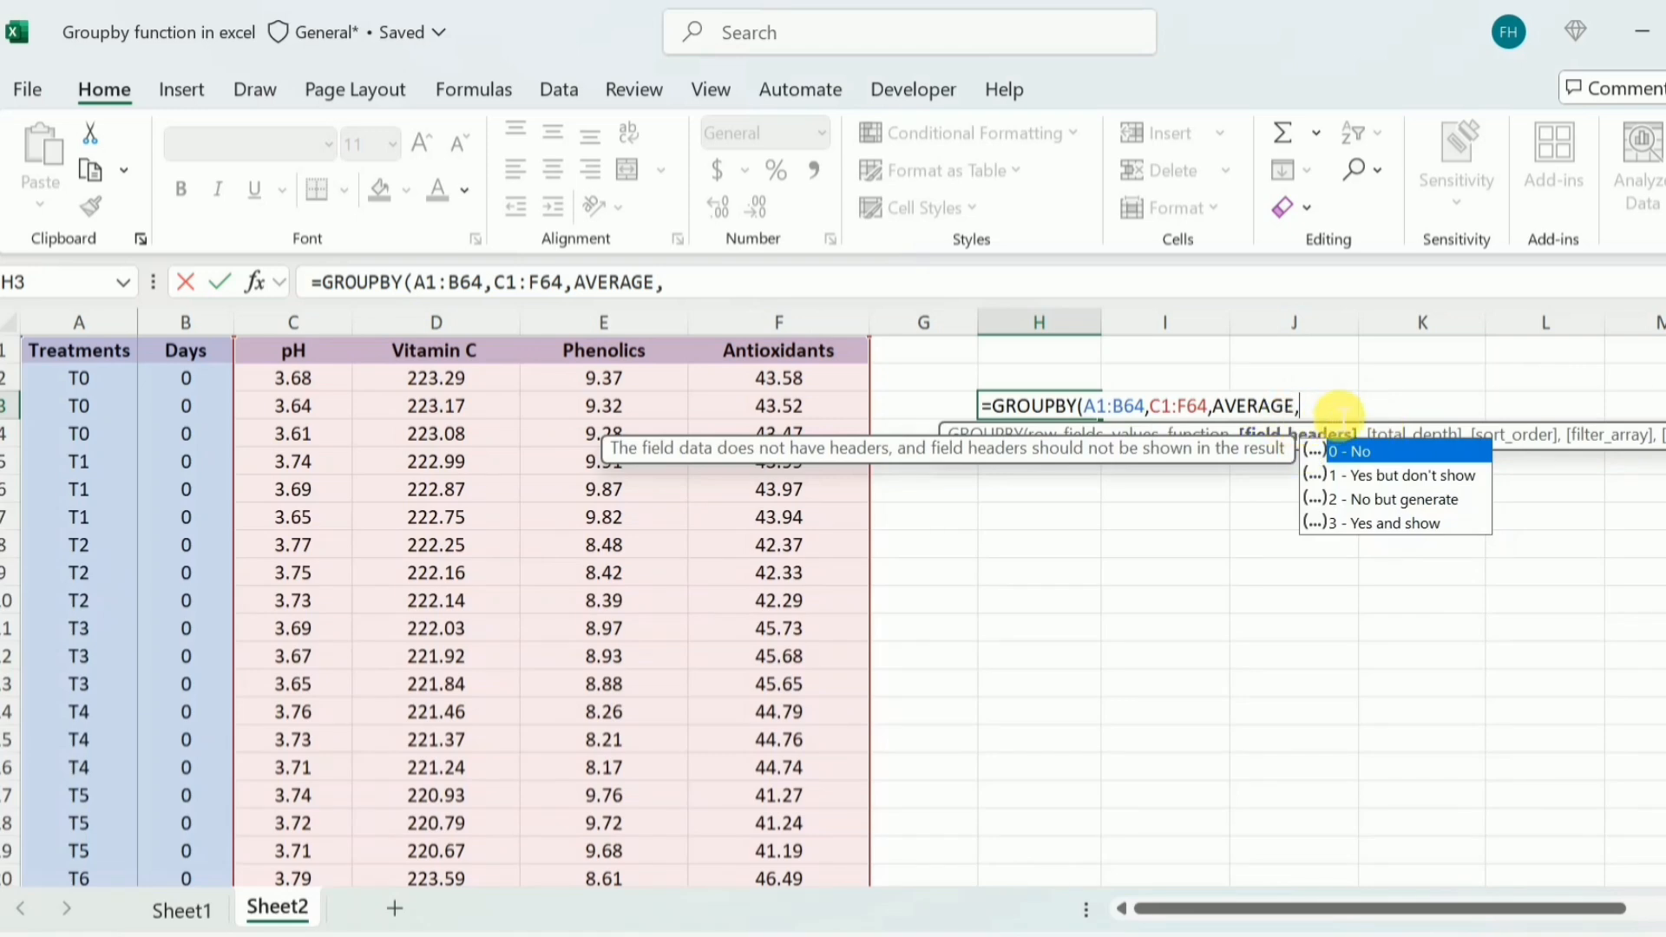
{"action": "type", "text": "3"}
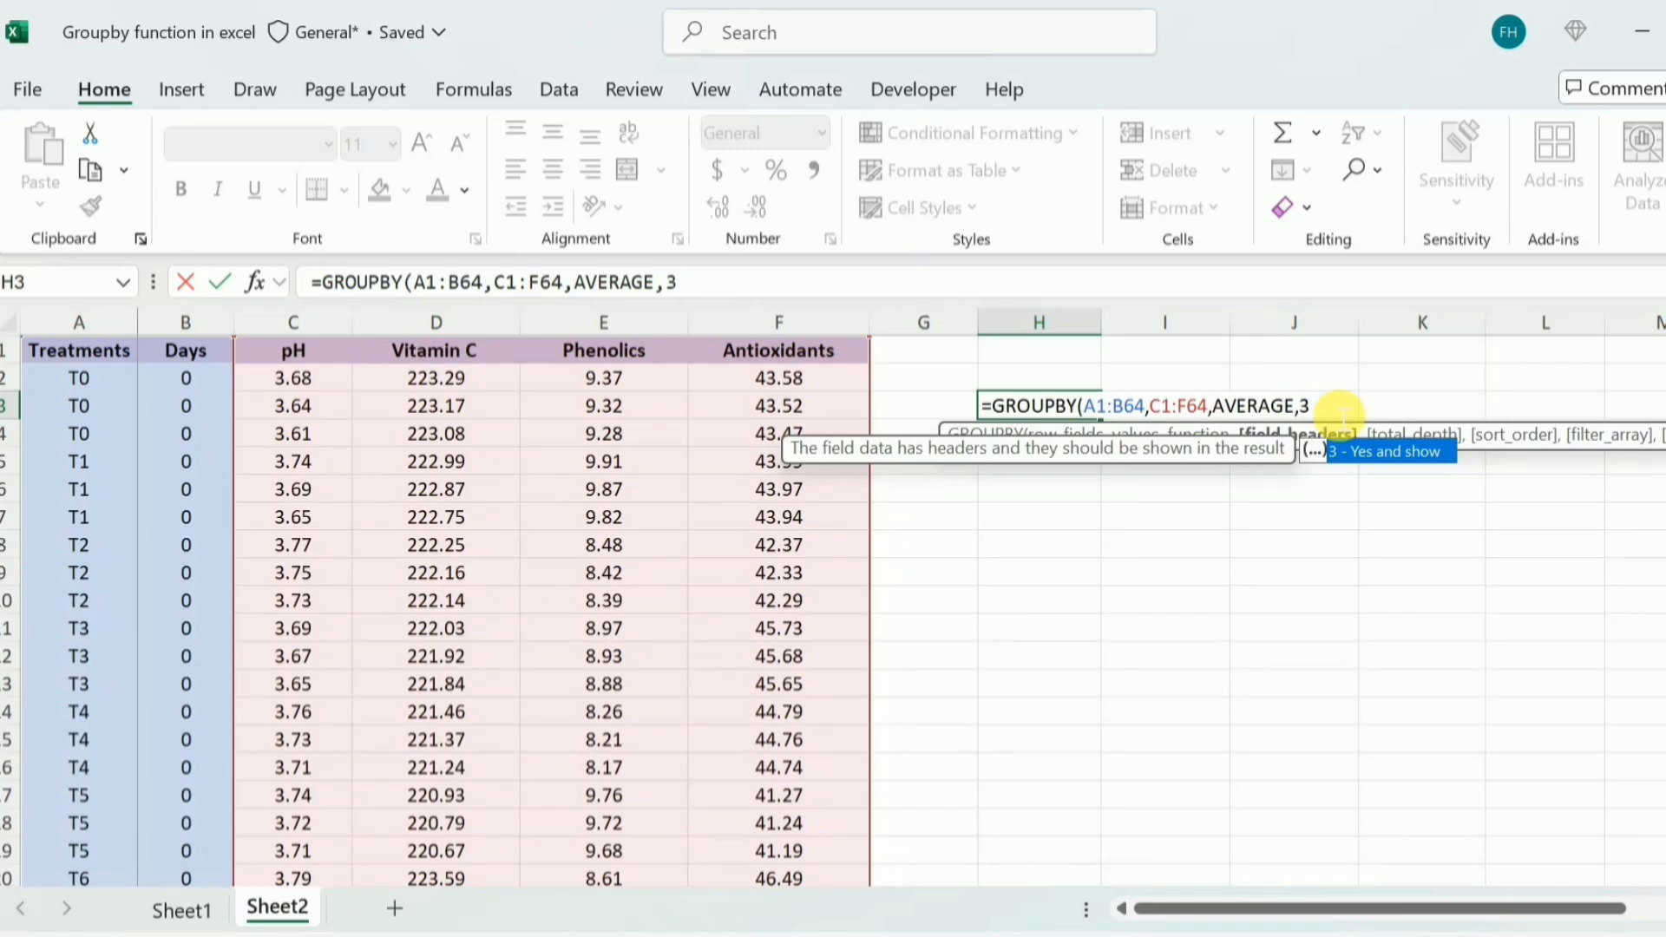
{"action": "type", "text": ")"}
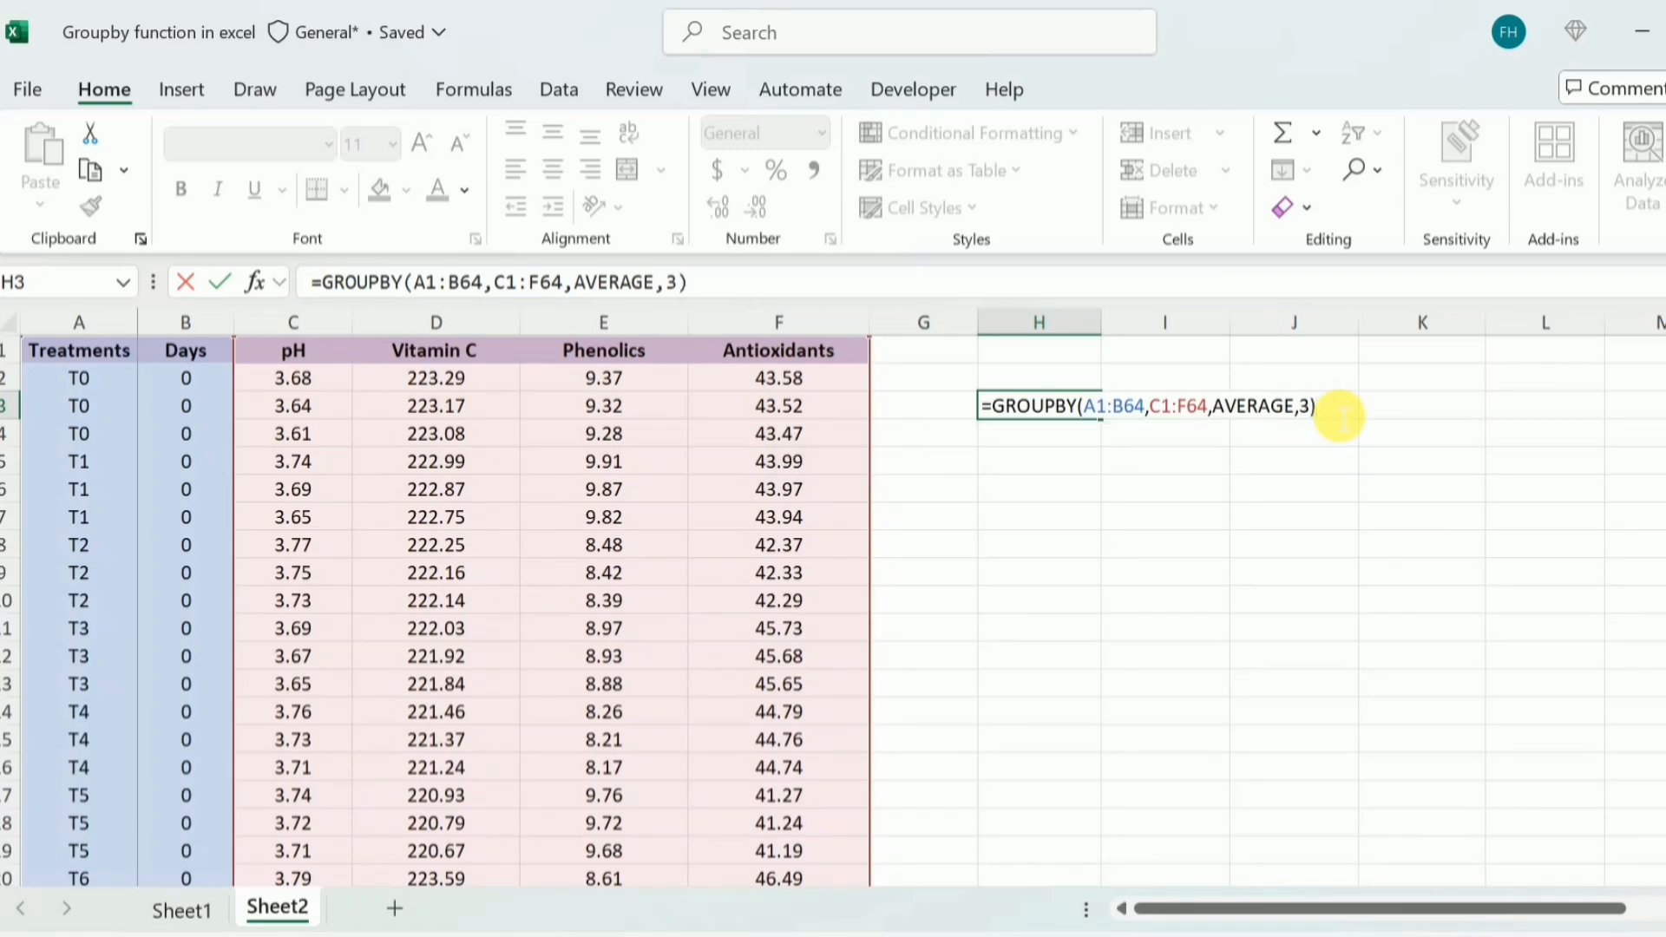
{"action": "key", "text": "Return"}
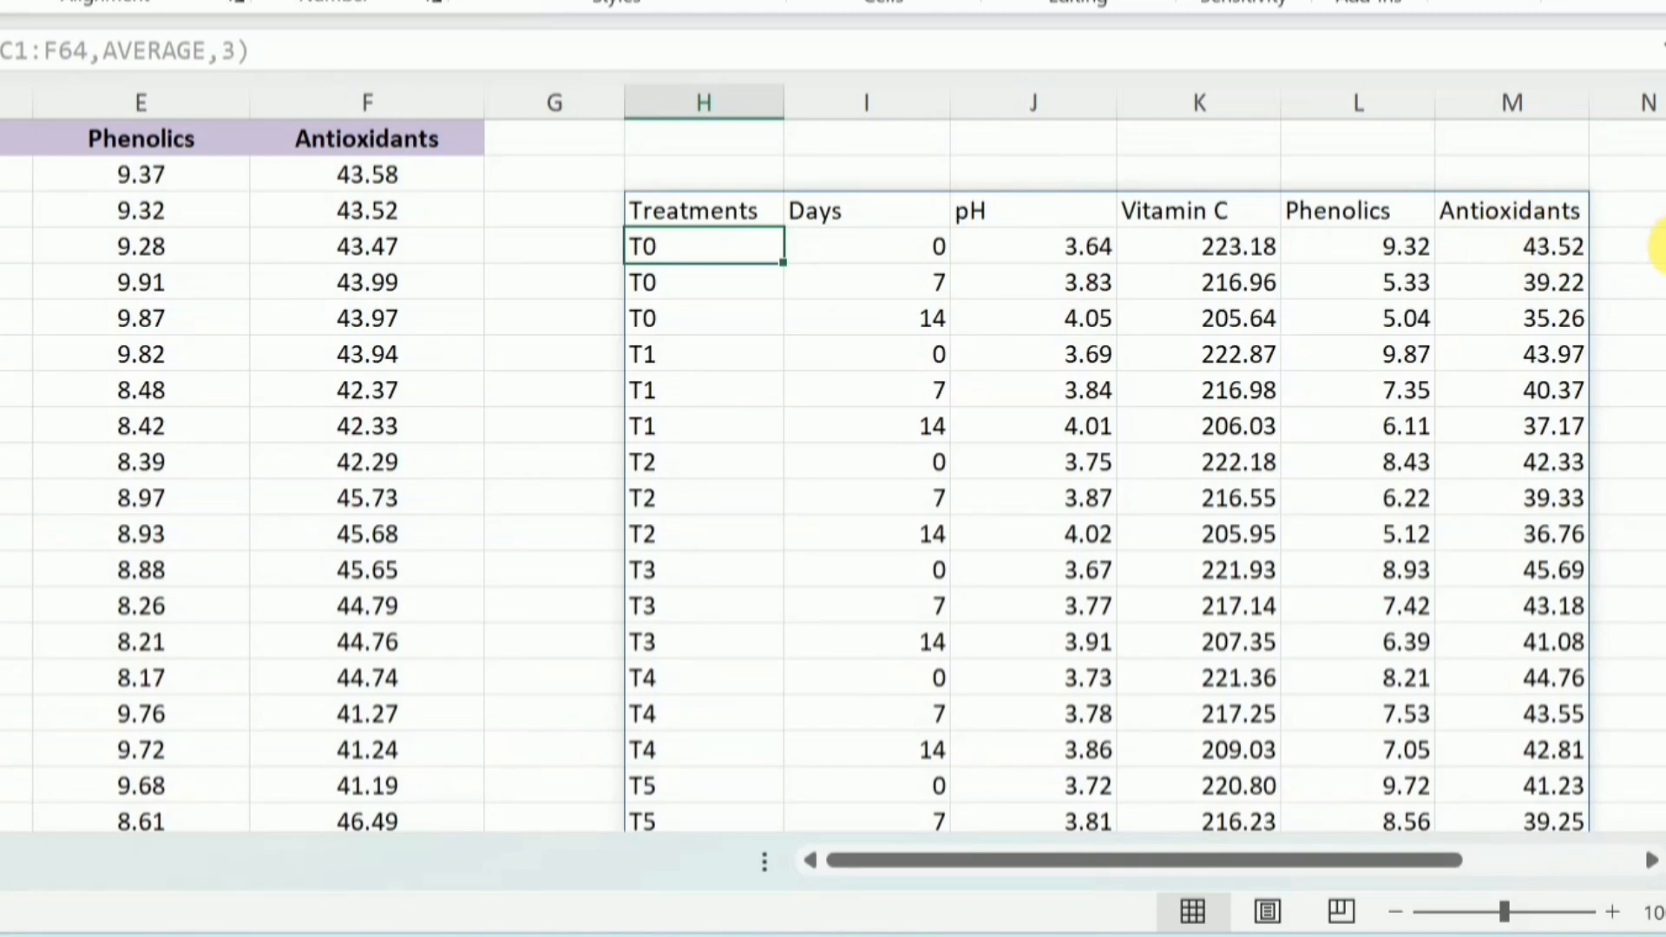
{"action": "mouse_move", "coordinate": [1659, 243]}
{"action": "left_mouse_down"}
{"action": "mouse_move", "coordinate": [1663, 389]}
{"action": "mouse_move", "coordinate": [1661, 243]}
{"action": "left_mouse_up"}
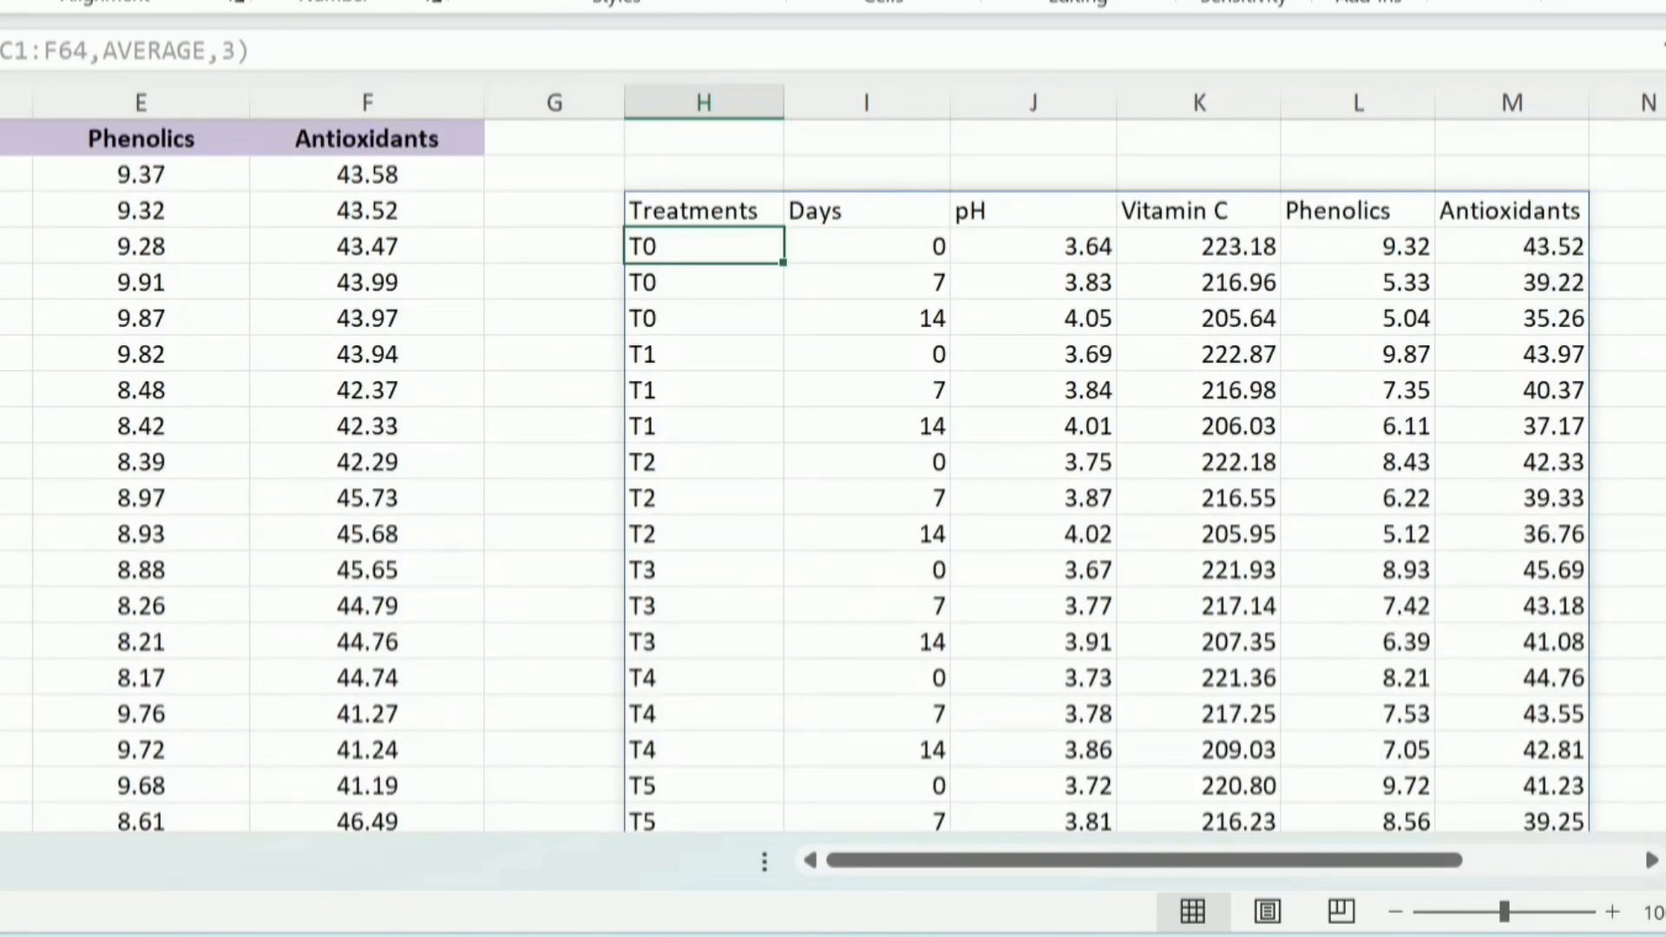
Try to transpose the grouped averages by wrapping the GROUPBY formula in H3 in the TRANSPOSE function
{"action": "left_click", "coordinate": [735, 224]}
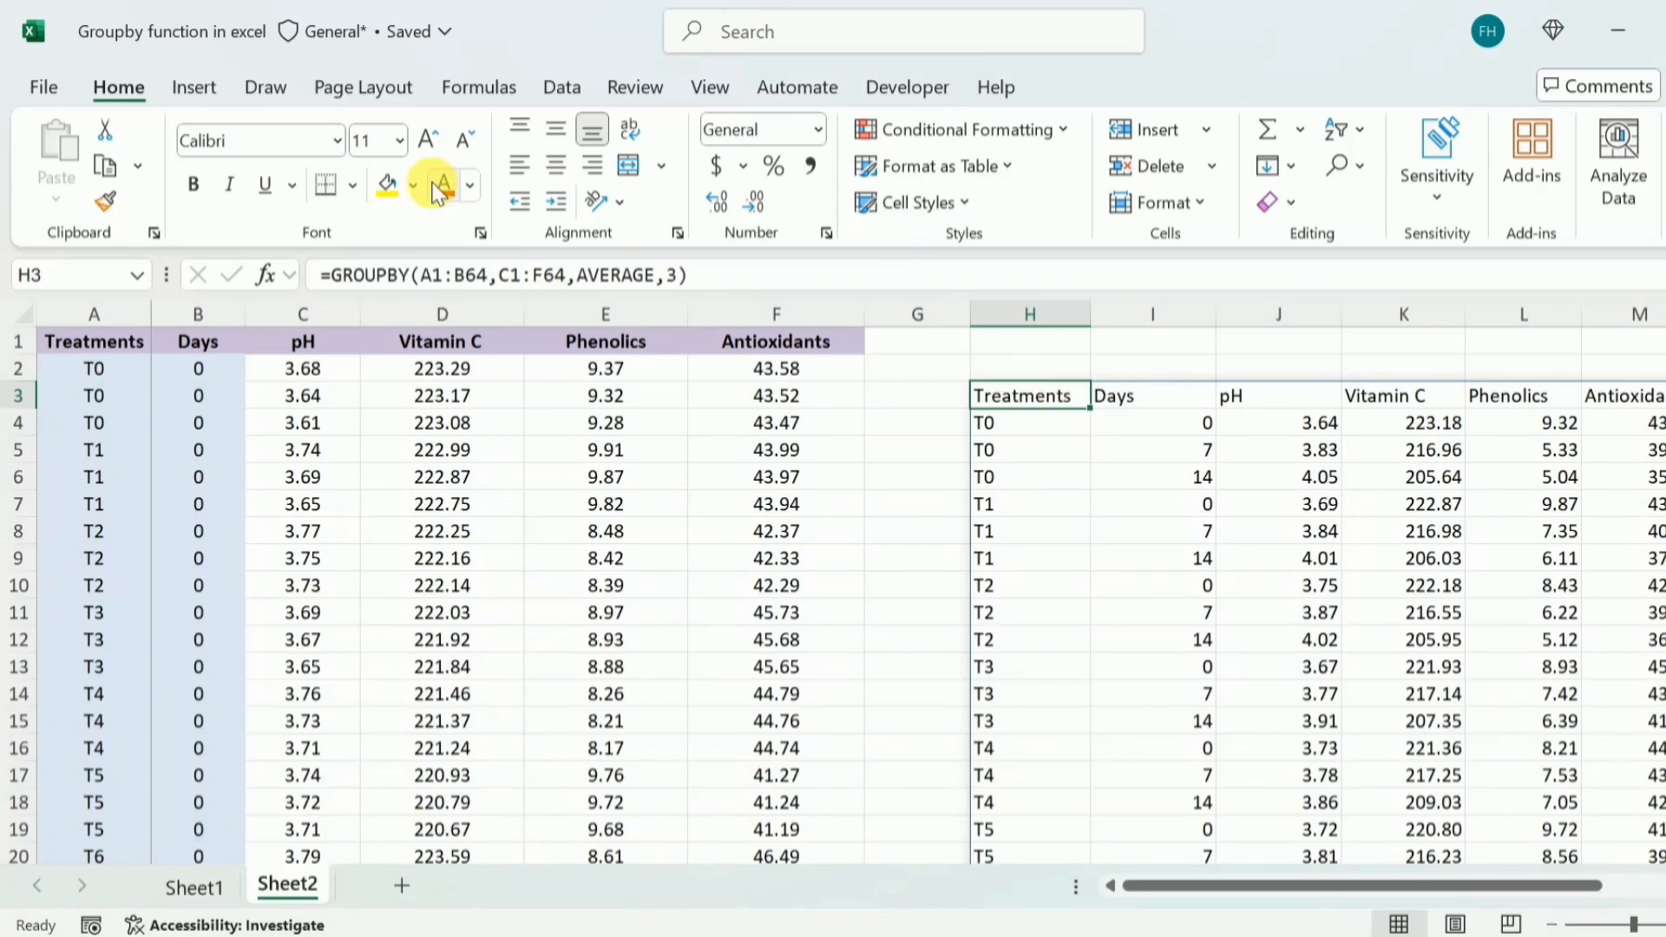
{"action": "left_click", "coordinate": [337, 283]}
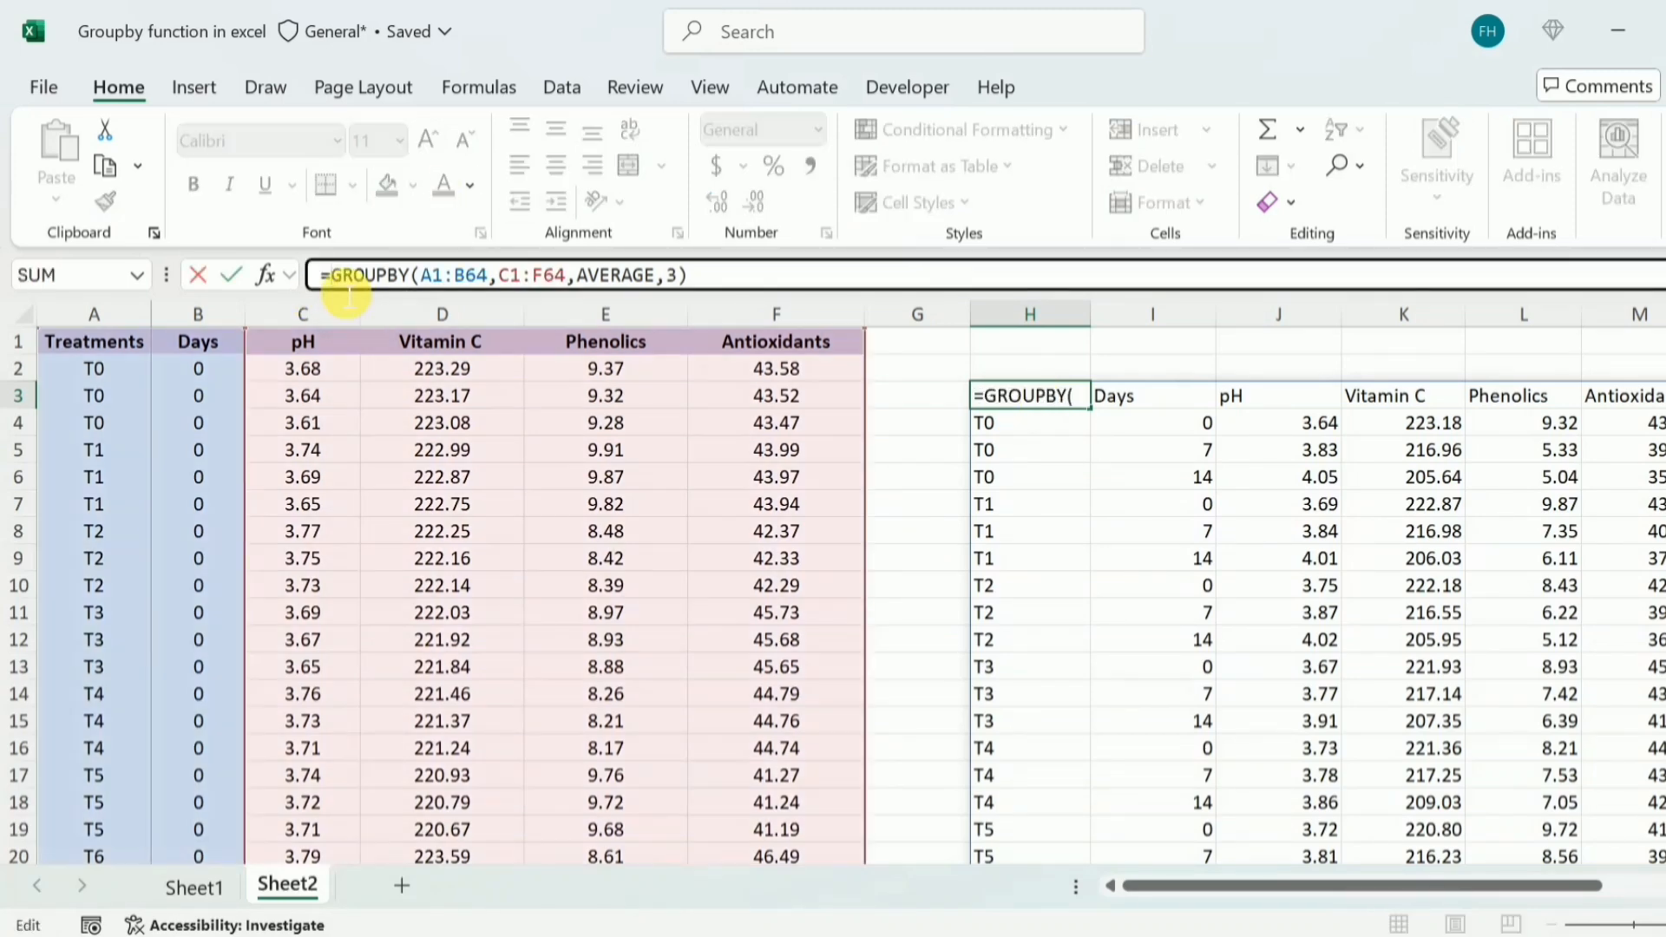
{"action": "type", "text": "Tra"}
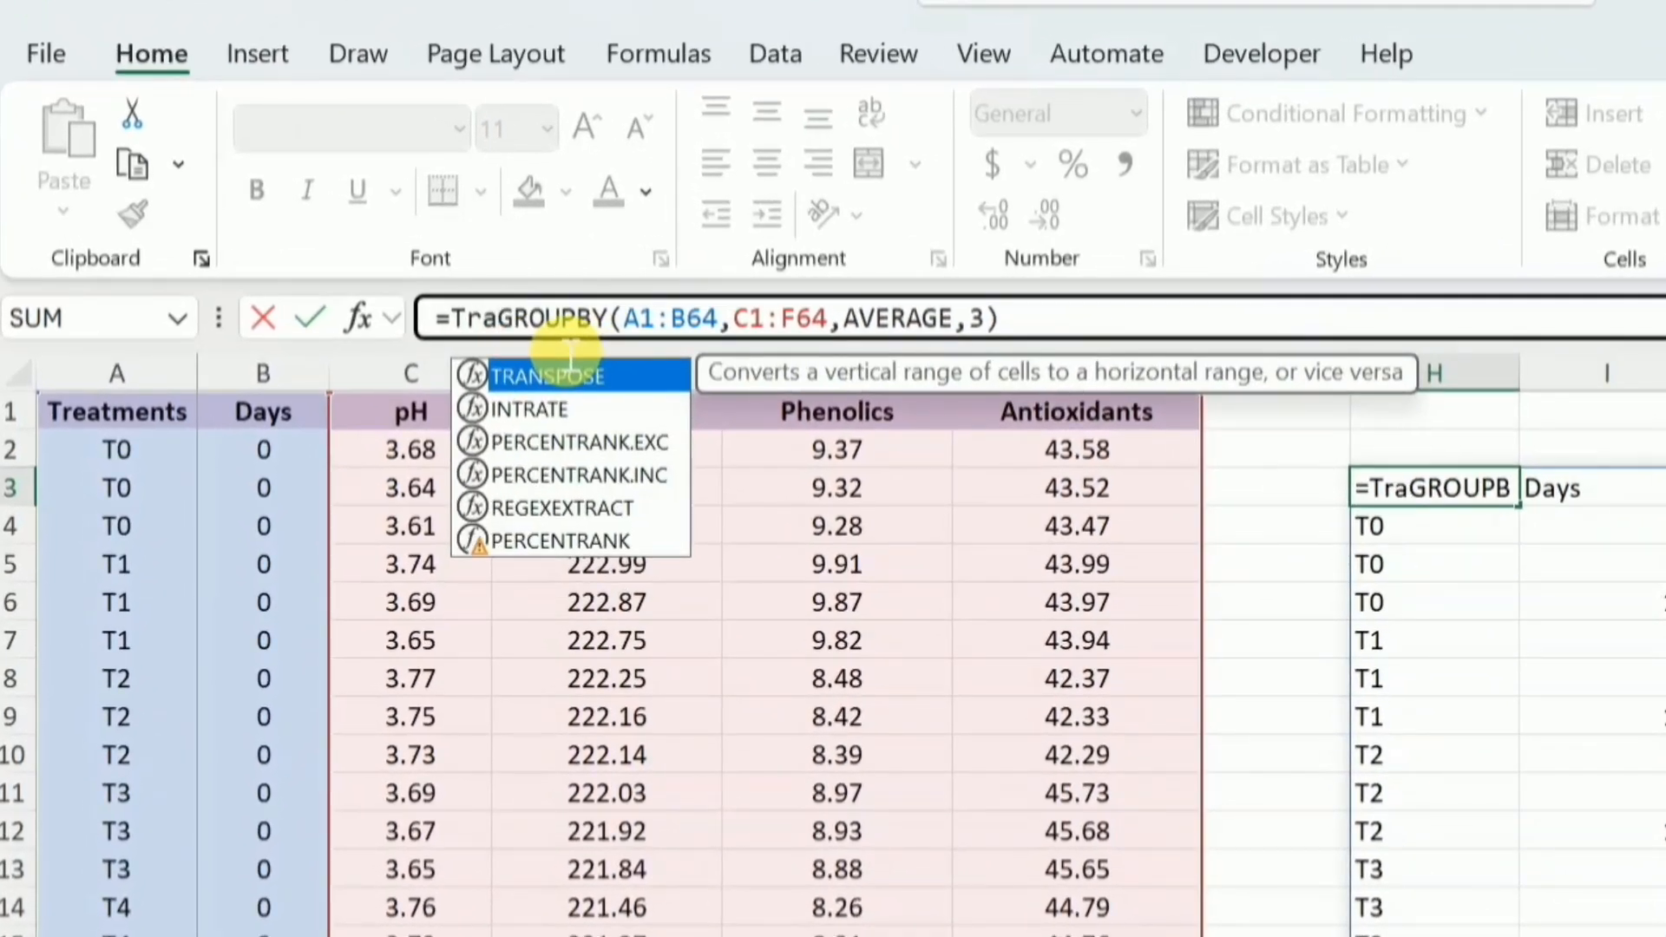
{"action": "key", "text": "Tab"}
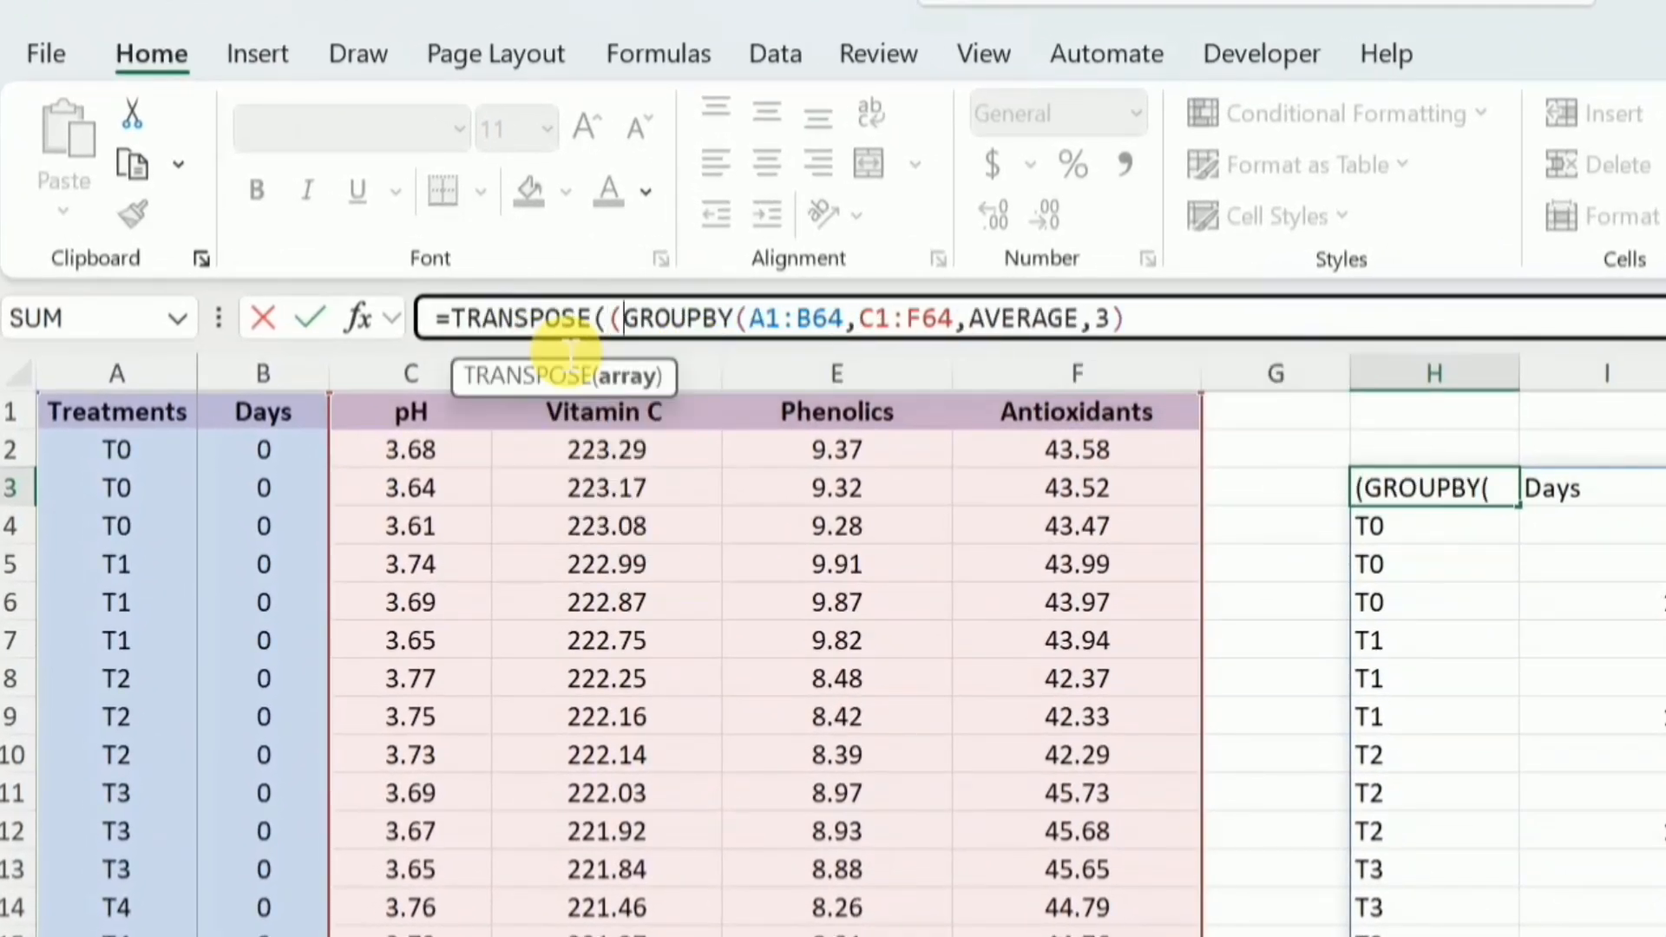
{"action": "left_click", "coordinate": [1198, 334]}
{"action": "type", "text": "))"}
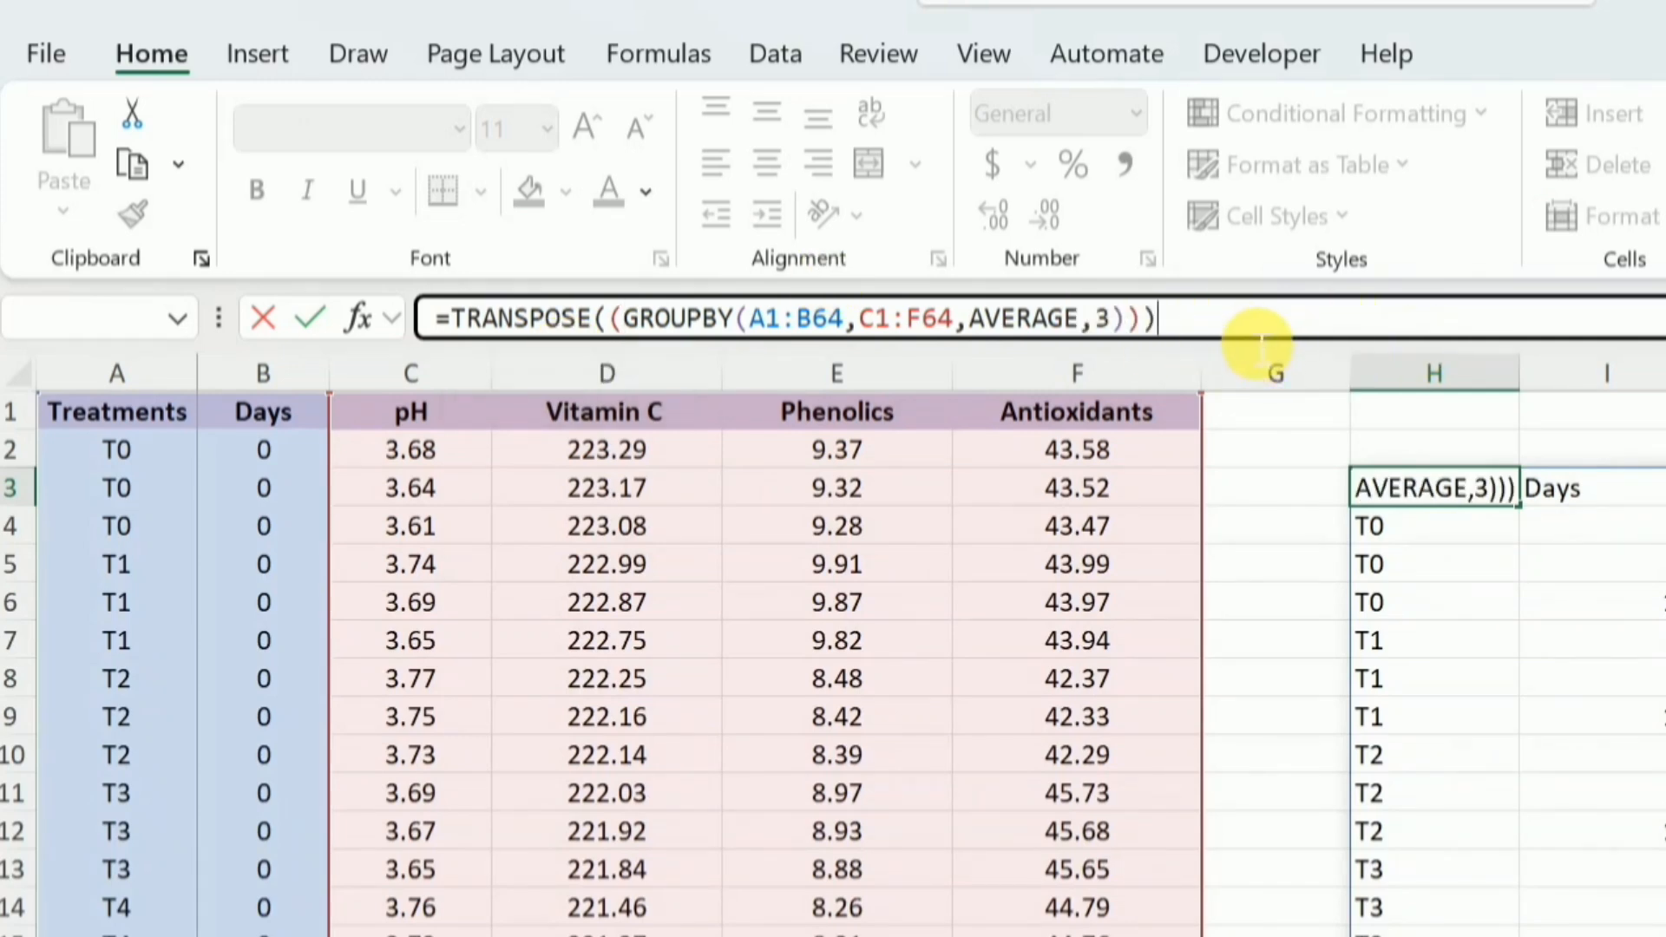
{"action": "key", "text": "Return"}
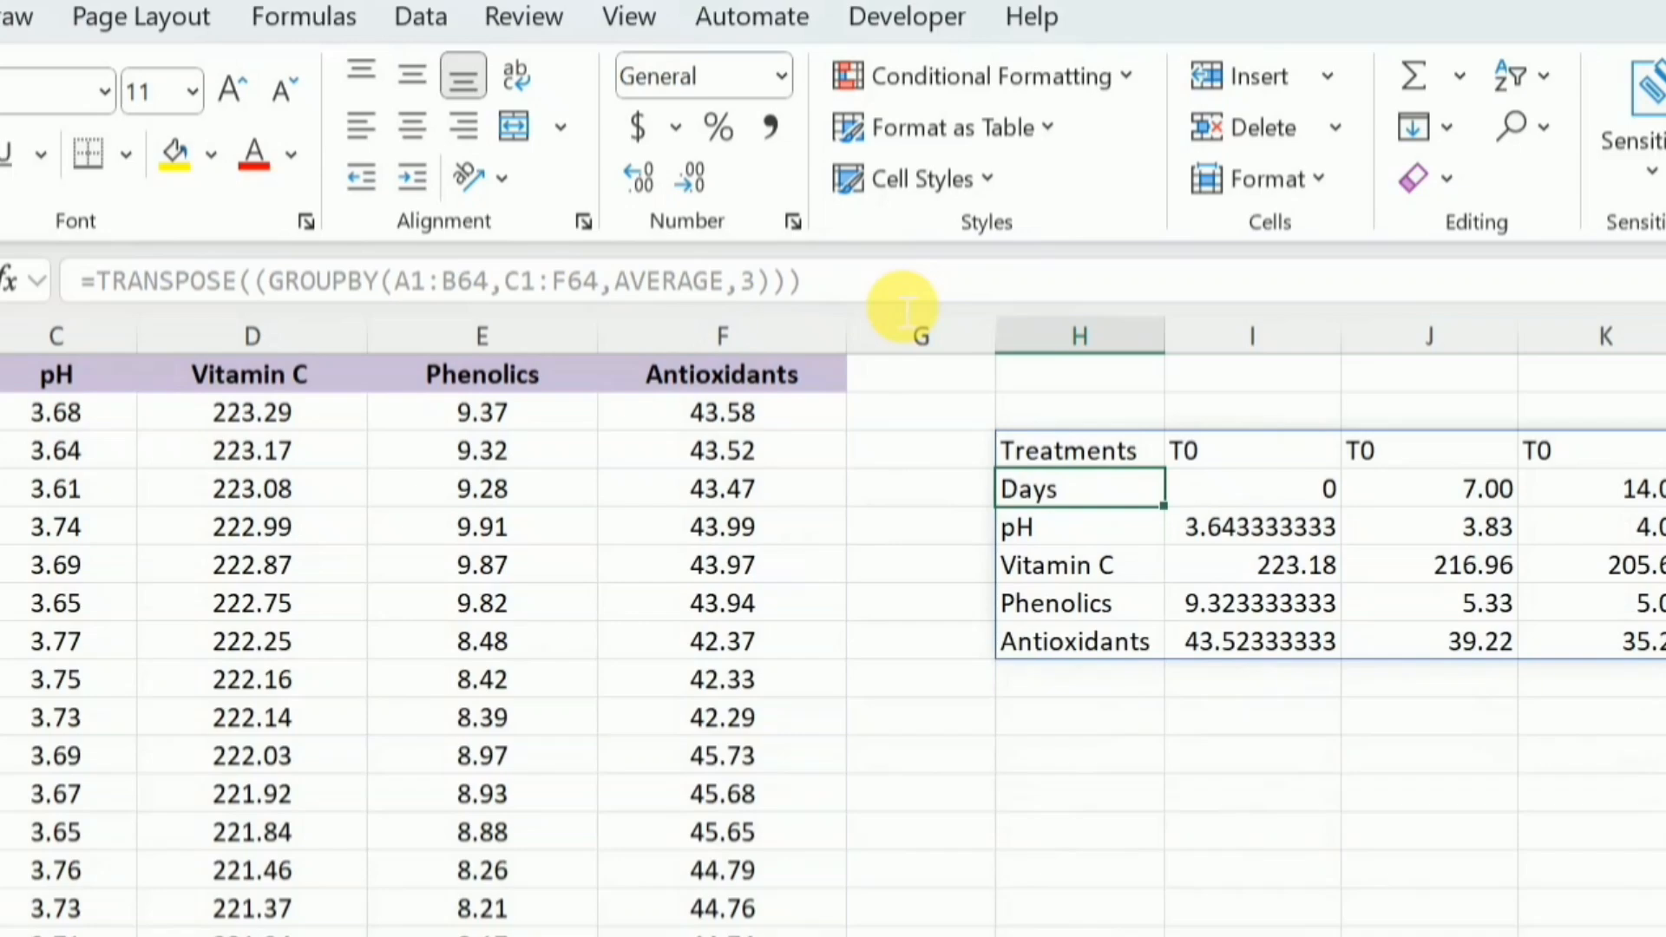
Look across the columns of the transposed table and undo the TRANSPOSE edit in H3
{"action": "scroll", "coordinate": [902, 308], "scroll_direction": "right", "scroll_amount": 6}
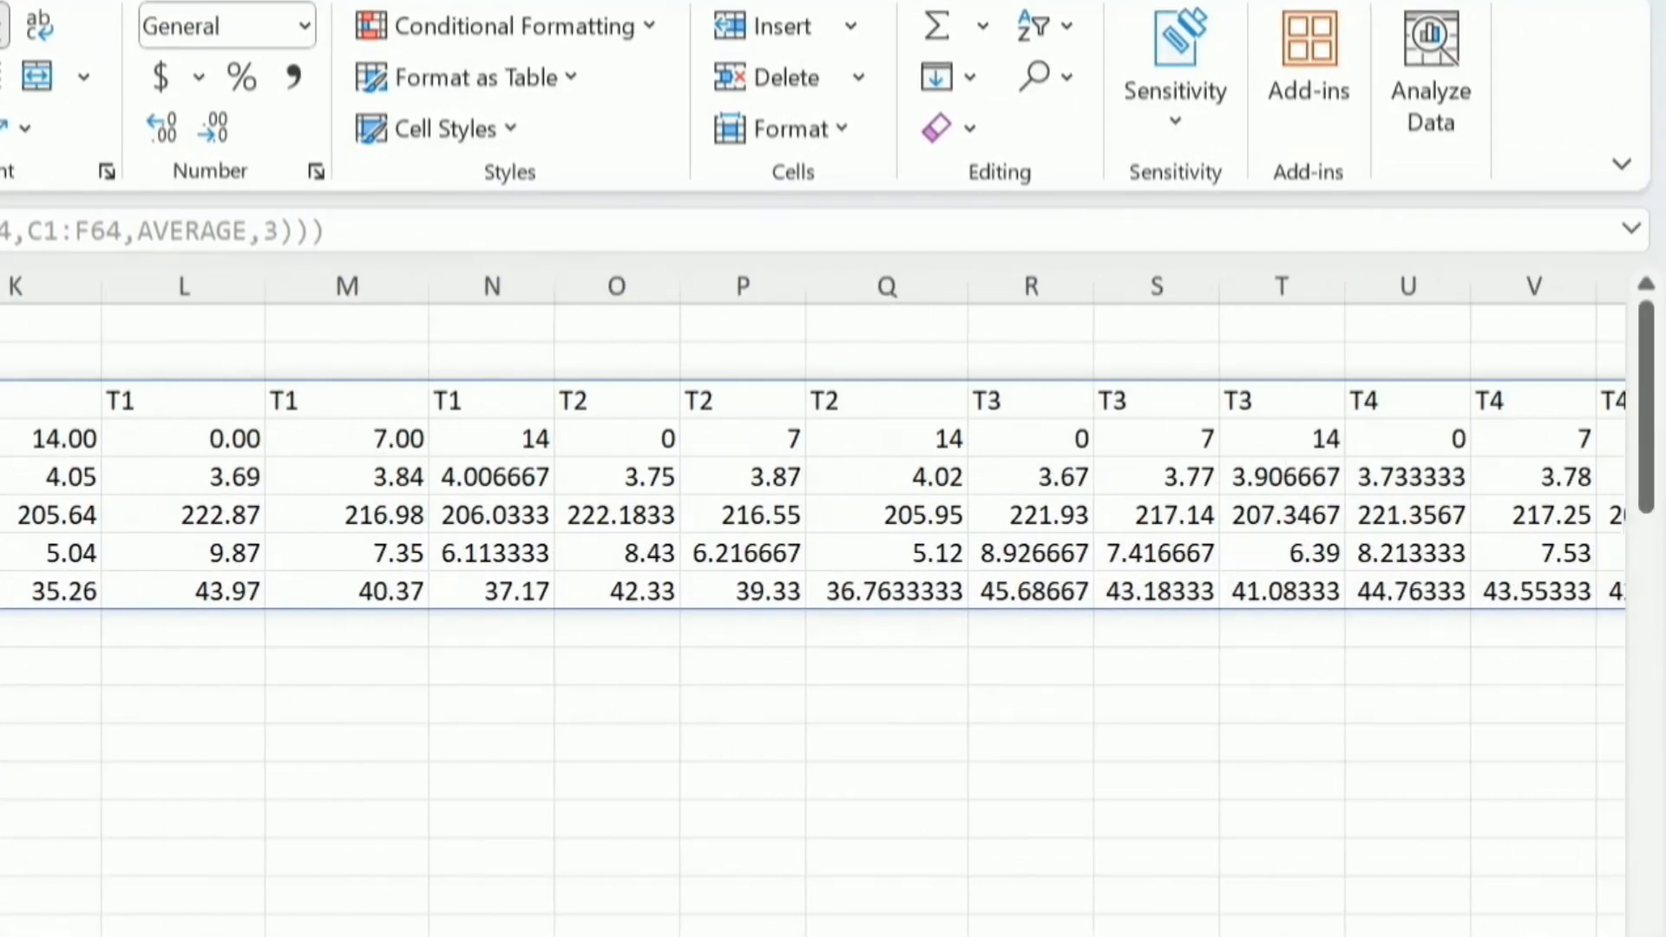
{"action": "scroll", "coordinate": [813, 520], "scroll_direction": "right", "scroll_amount": 8}
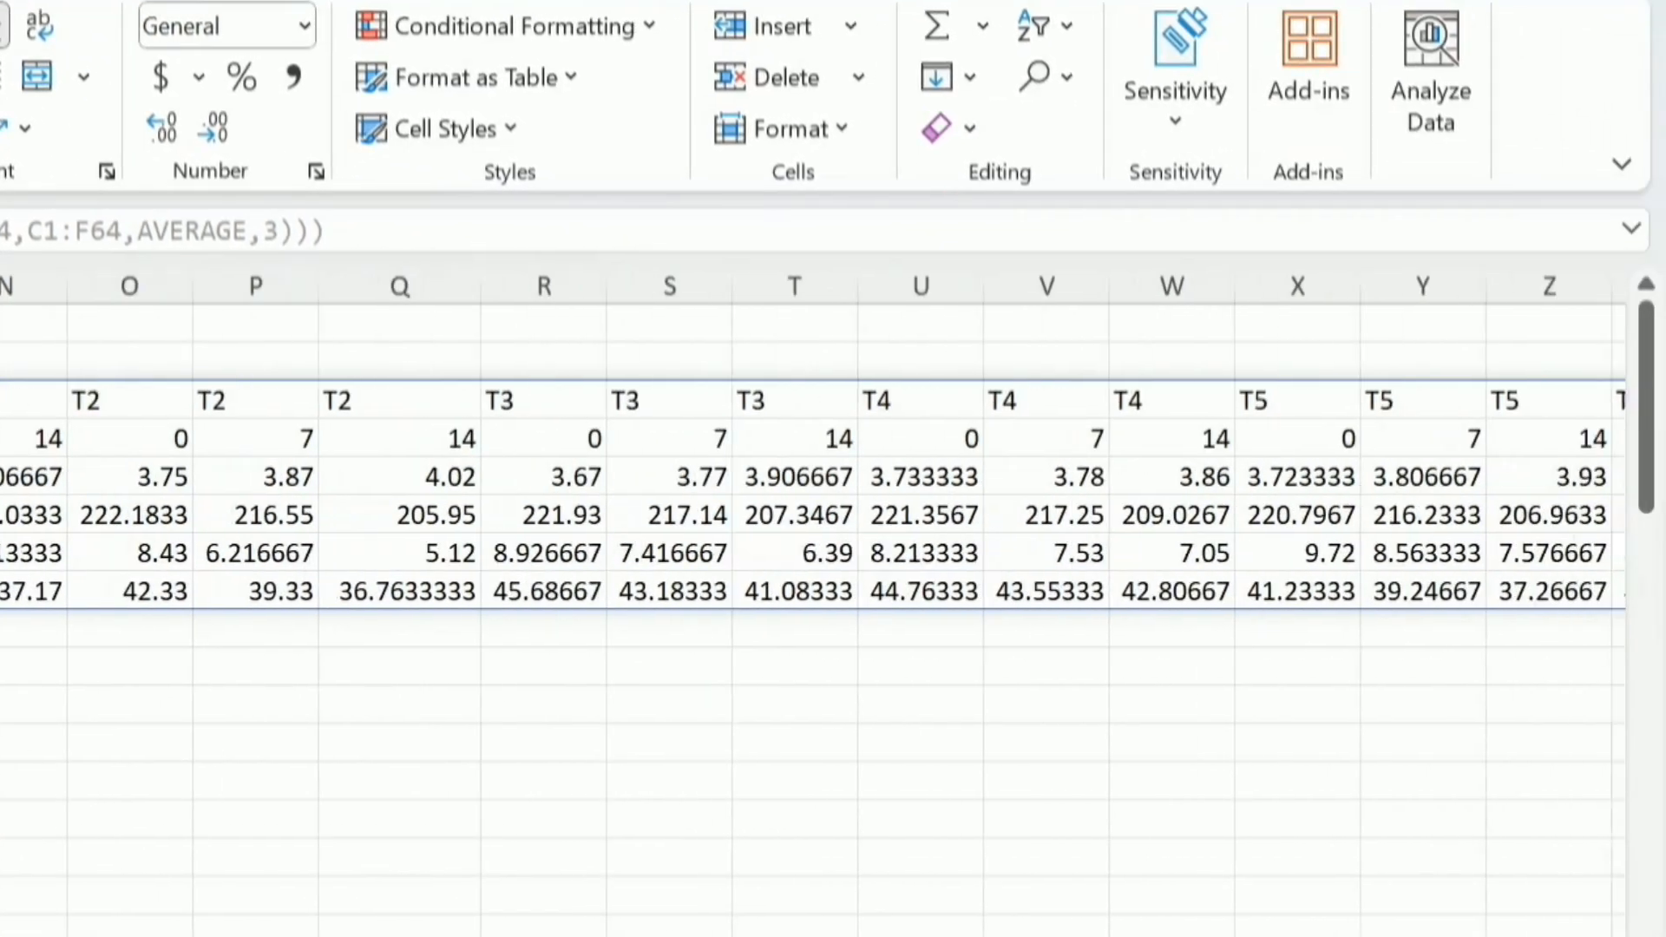
{"action": "scroll", "coordinate": [813, 520], "scroll_direction": "left", "scroll_amount": 1}
{"action": "scroll", "coordinate": [813, 520], "scroll_direction": "left", "scroll_amount": 10}
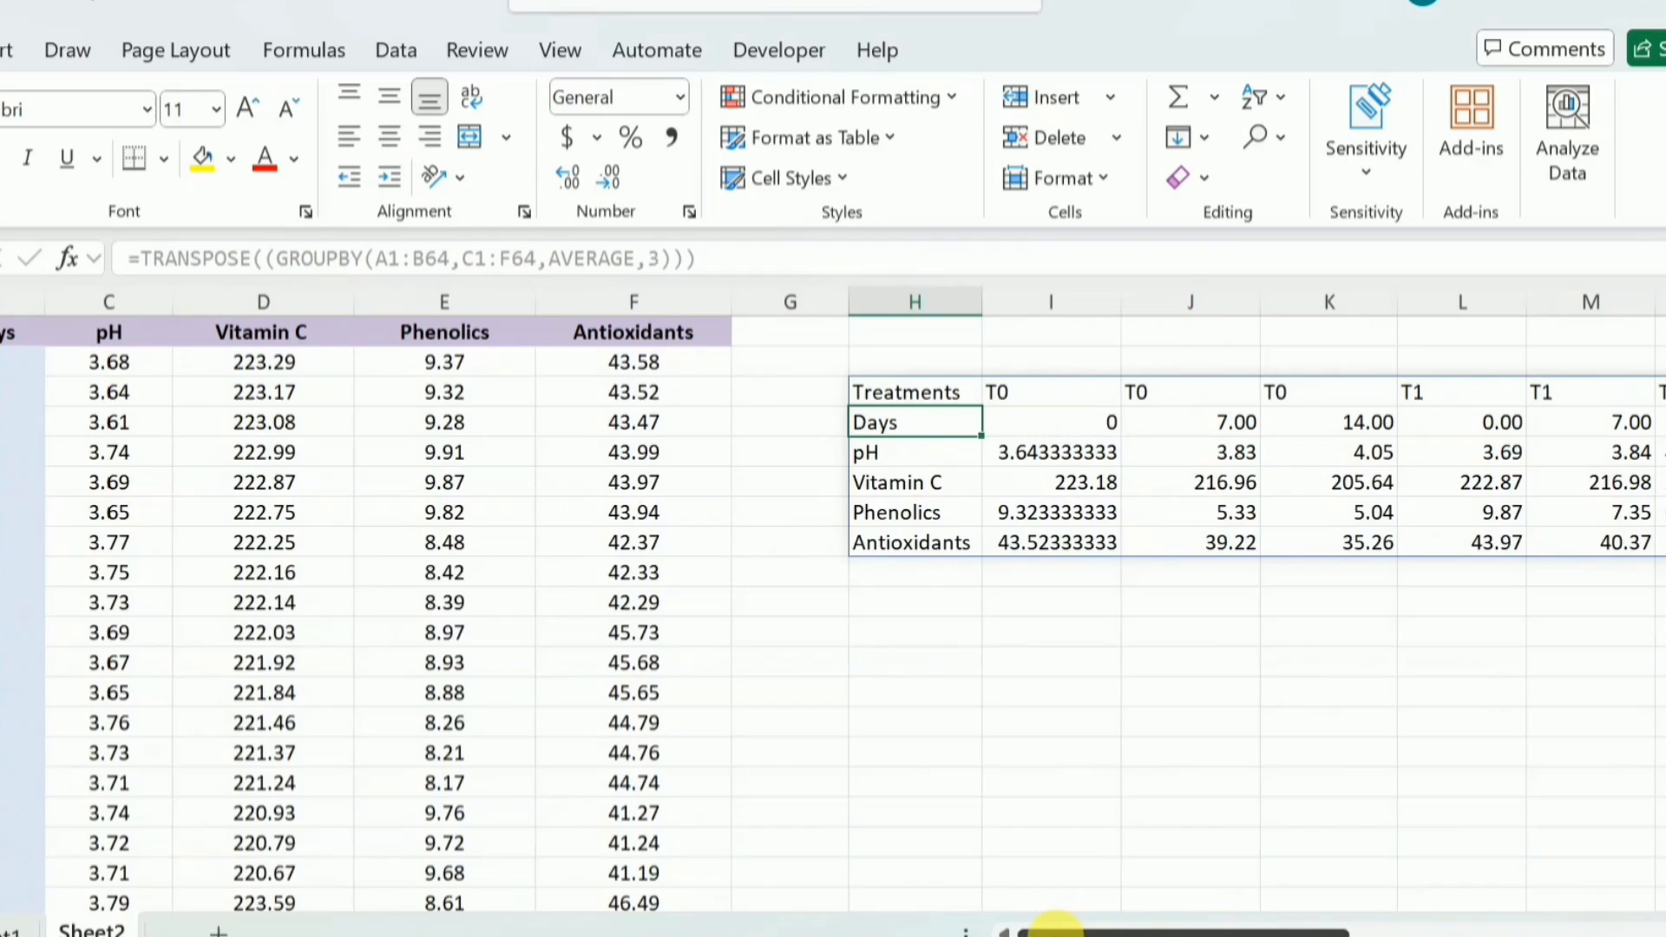
{"action": "key", "text": "ctrl+z"}
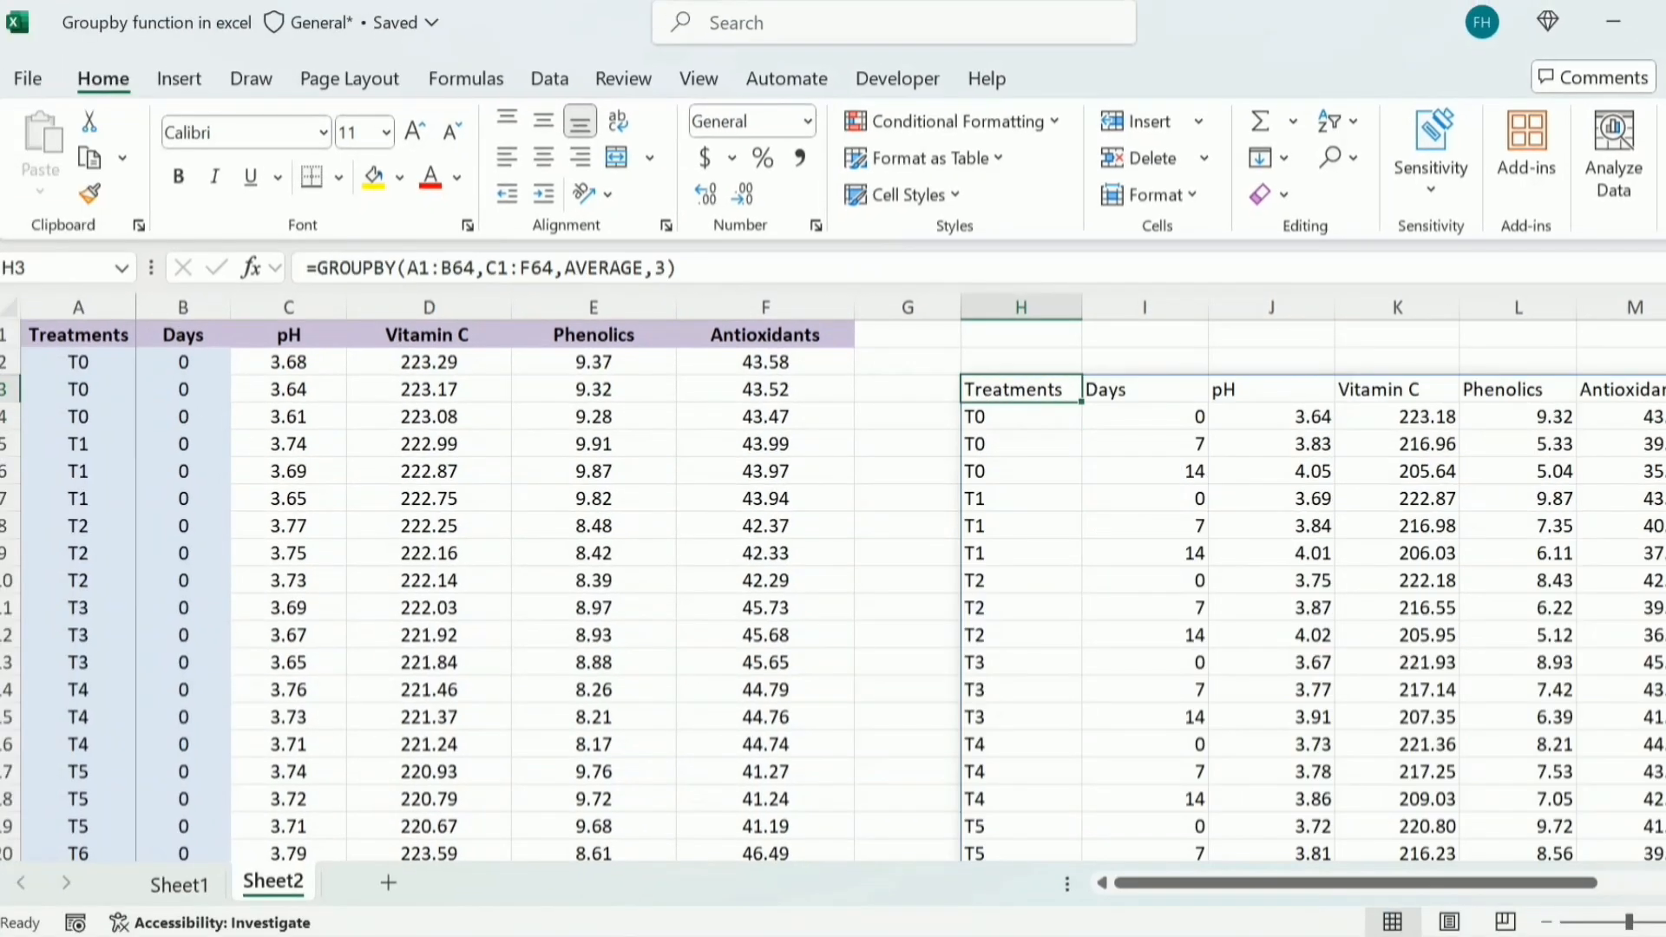